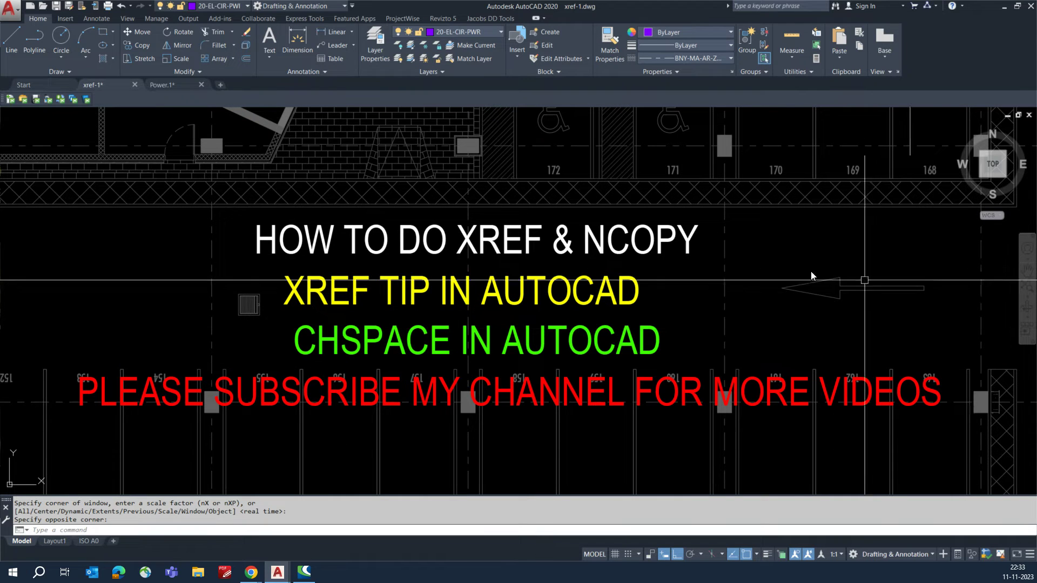
Create a new blank drawing
{"action": "left_click", "coordinate": [220, 85]}
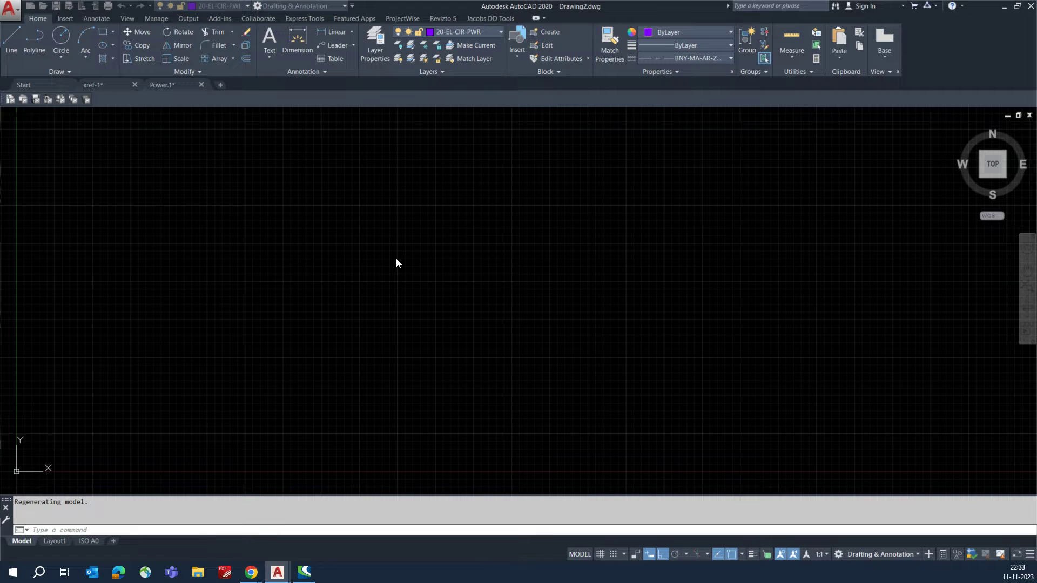
Check the drawing units of the xref-1 drawing without changing them
{"action": "left_click", "coordinate": [102, 85]}
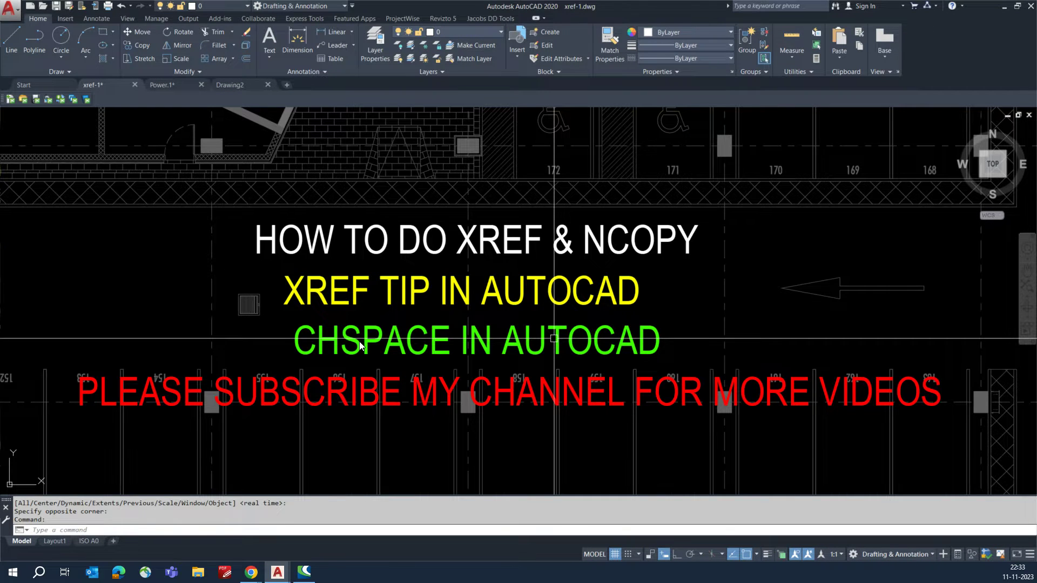
{"action": "scroll", "coordinate": [411, 351], "scroll_direction": "down", "scroll_amount": 5}
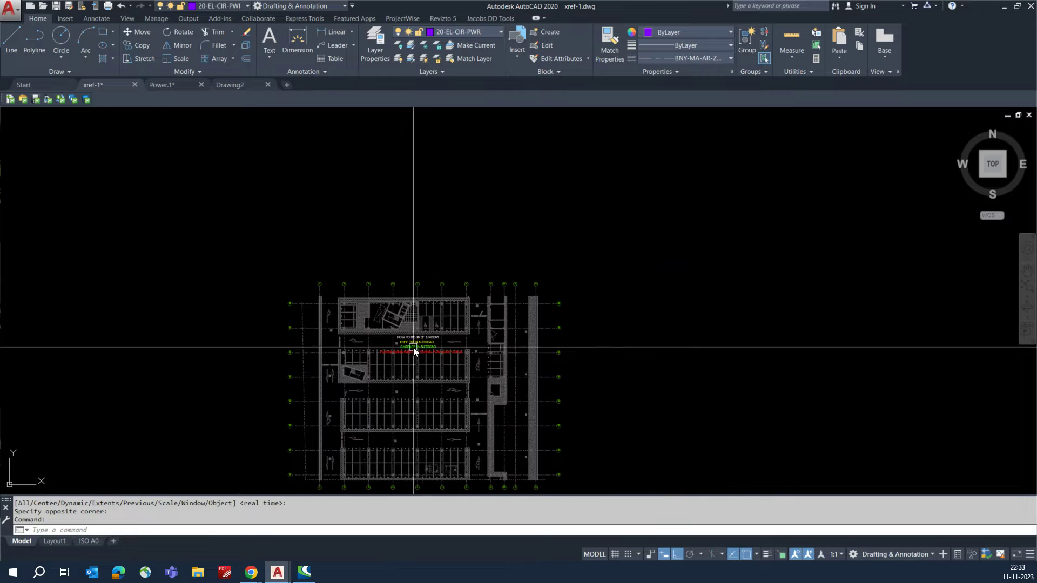
{"action": "middle_click", "coordinate": [400, 323]}
{"action": "middle_click", "coordinate": [401, 322]}
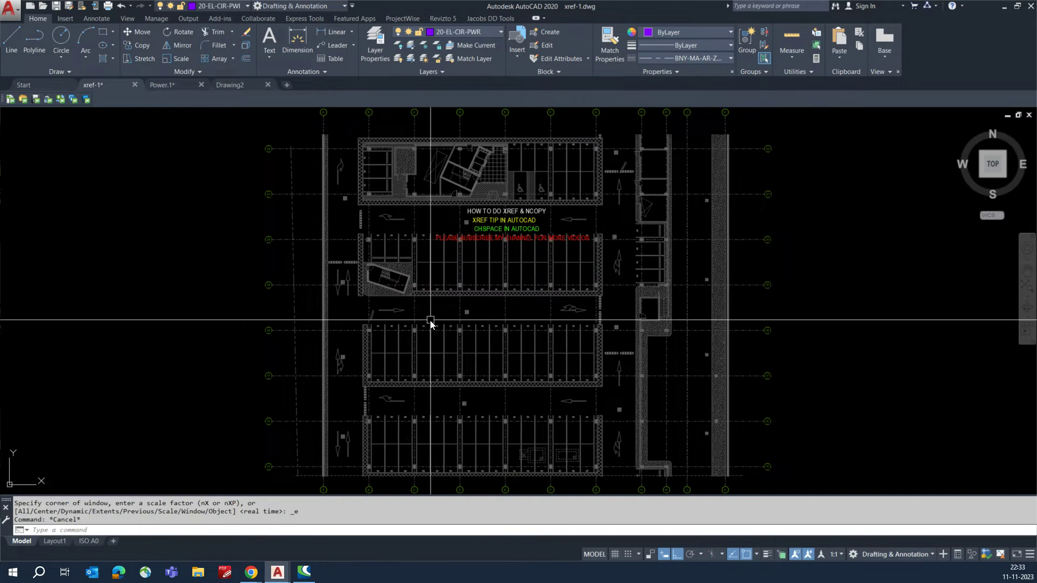
{"action": "type", "text": "UN"}
{"action": "key", "text": "Return"}
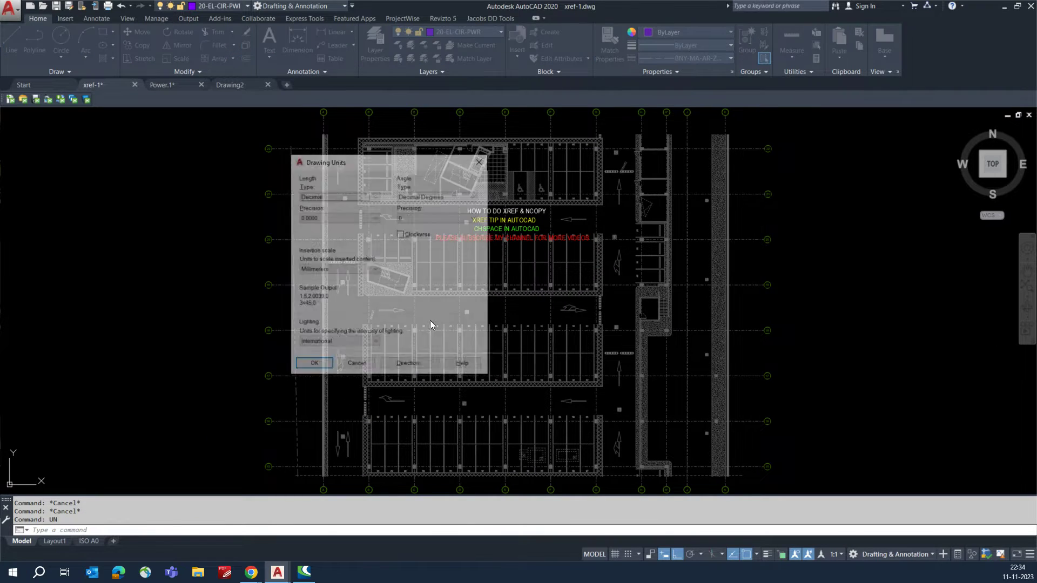
{"action": "key", "text": "Escape"}
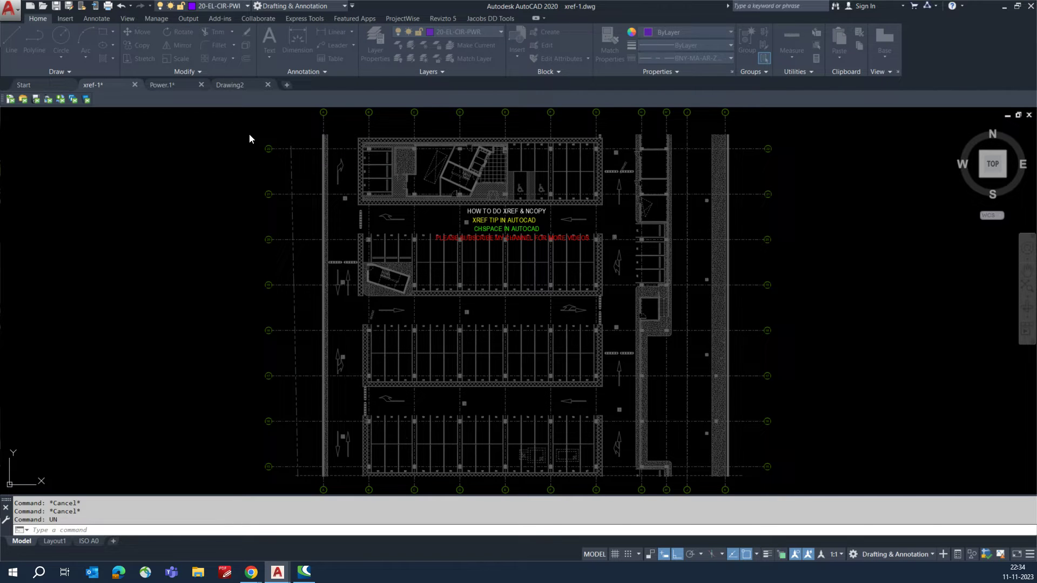
In Drawing2, turn off the grid and set the insertion scale units to millimeters
{"action": "left_click", "coordinate": [235, 85]}
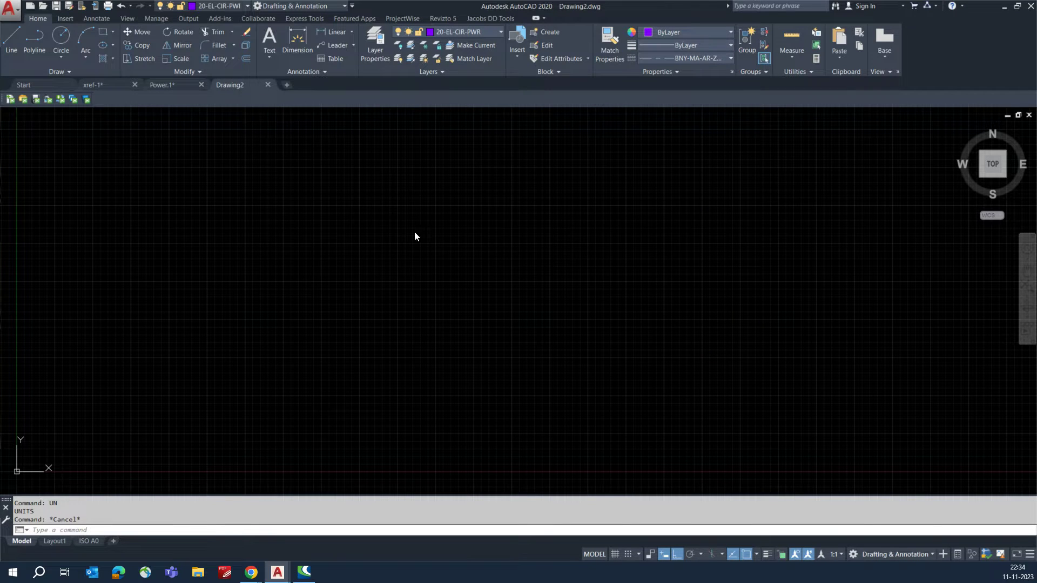
{"action": "key", "text": "F7"}
{"action": "middle_click", "coordinate": [391, 276]}
{"action": "middle_click", "coordinate": [391, 277]}
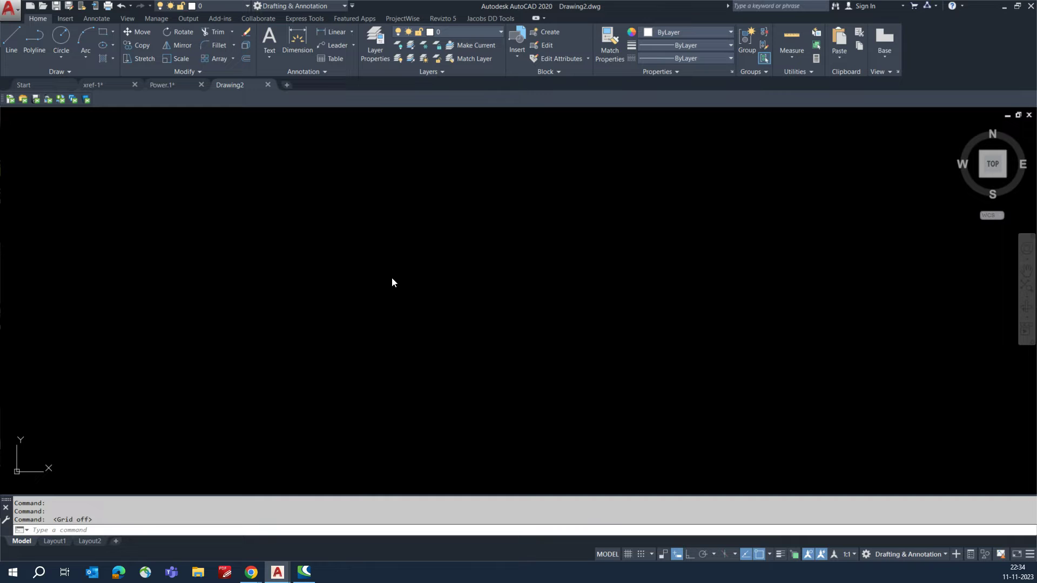
{"action": "type", "text": "UN"}
{"action": "key", "text": "Return"}
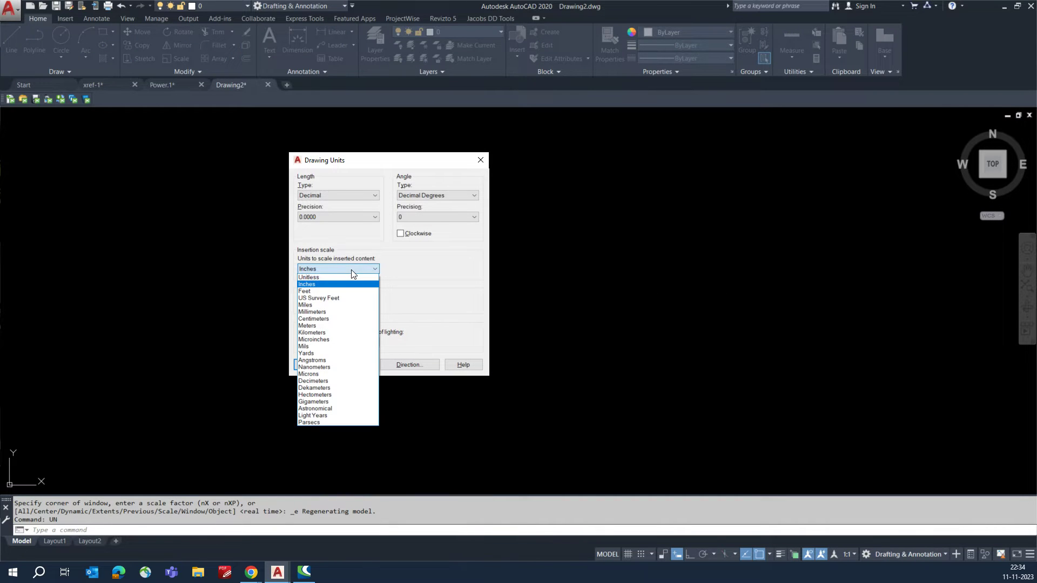
{"action": "left_click", "coordinate": [316, 319]}
{"action": "left_click", "coordinate": [312, 361]}
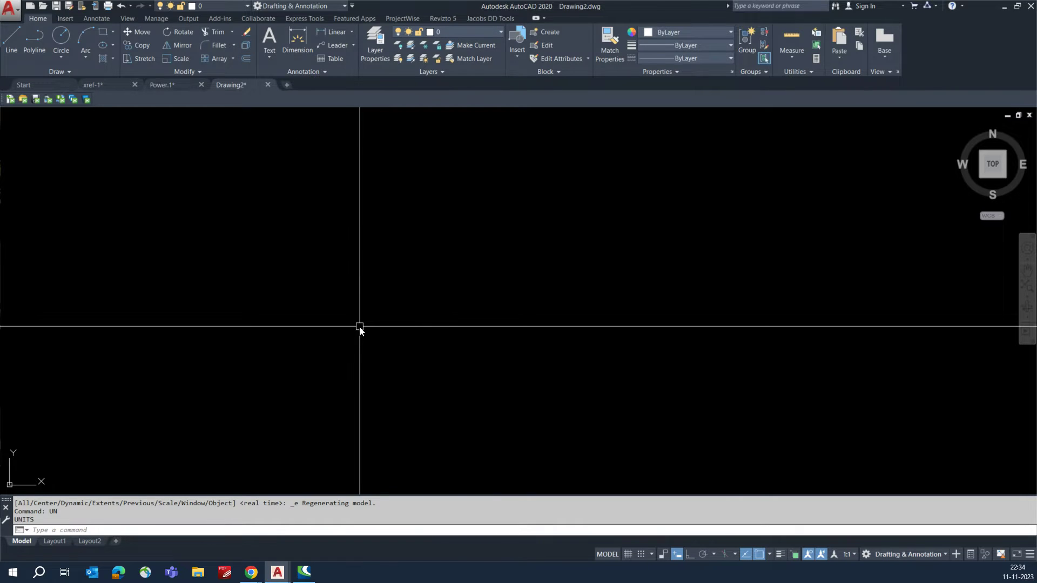
Attach xref-1.dwg to Drawing2 as an overlay reference with relative path, scale 1 and insertion point 0,0,0, and show the whole plan
{"action": "type", "text": "XR"}
{"action": "key", "text": "Return"}
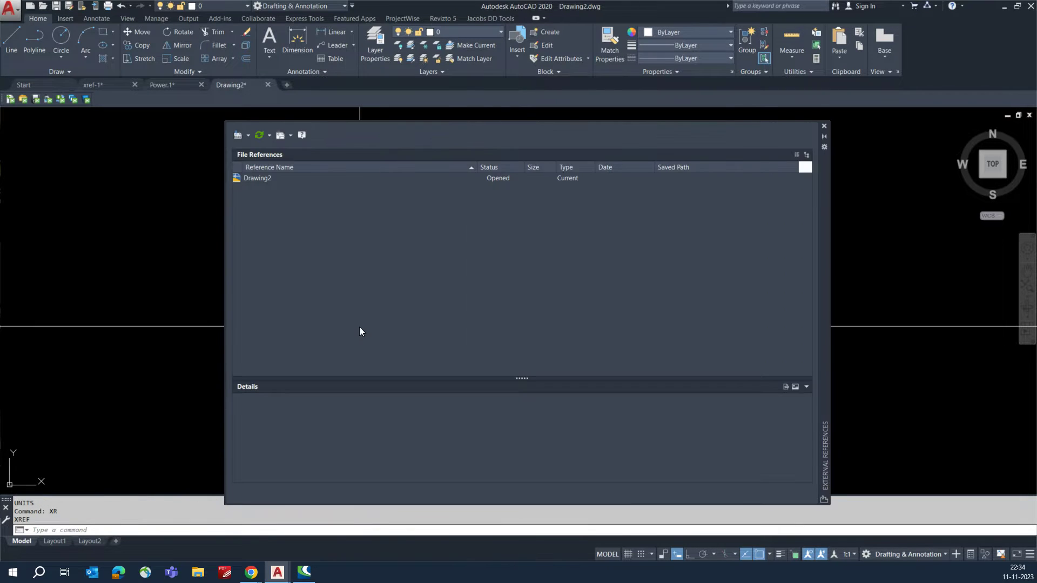
{"action": "right_click", "coordinate": [270, 206]}
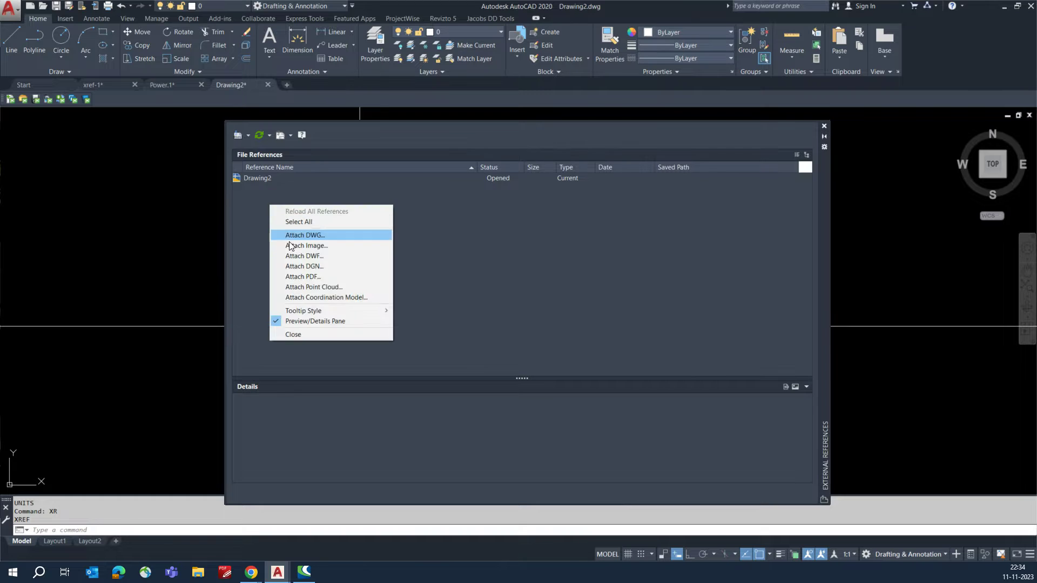
{"action": "left_click", "coordinate": [238, 140]}
{"action": "left_click", "coordinate": [247, 136]}
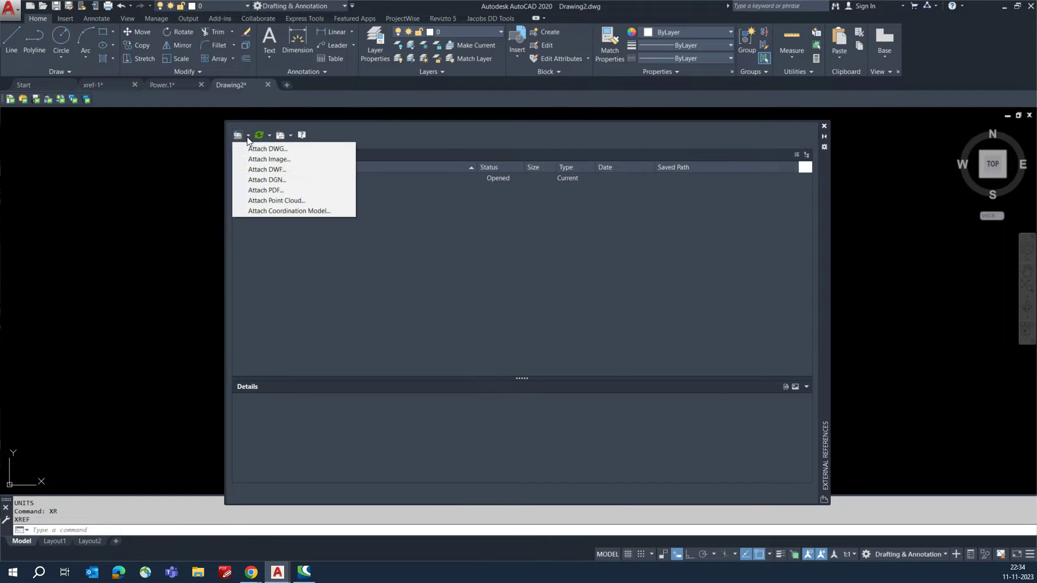
{"action": "left_click", "coordinate": [287, 215]}
{"action": "right_click", "coordinate": [286, 214]}
{"action": "left_click", "coordinate": [335, 246]}
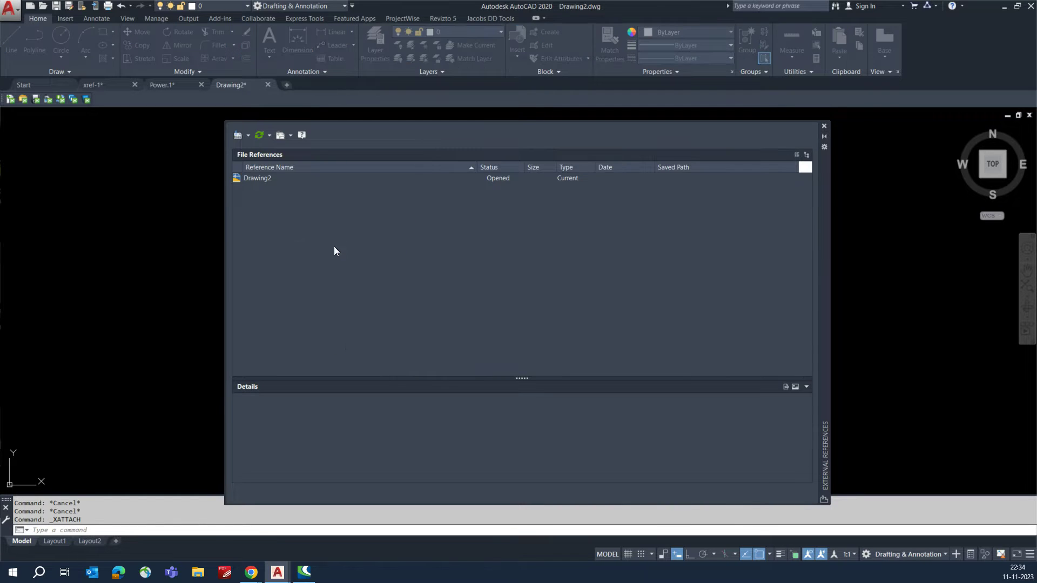
{"action": "left_click", "coordinate": [318, 158]}
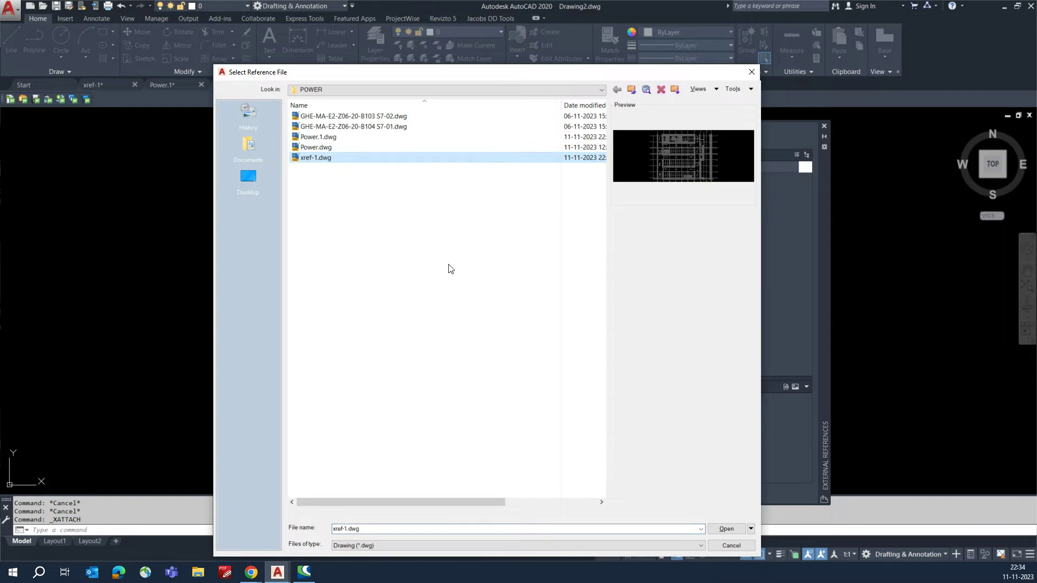
{"action": "left_click", "coordinate": [722, 530]}
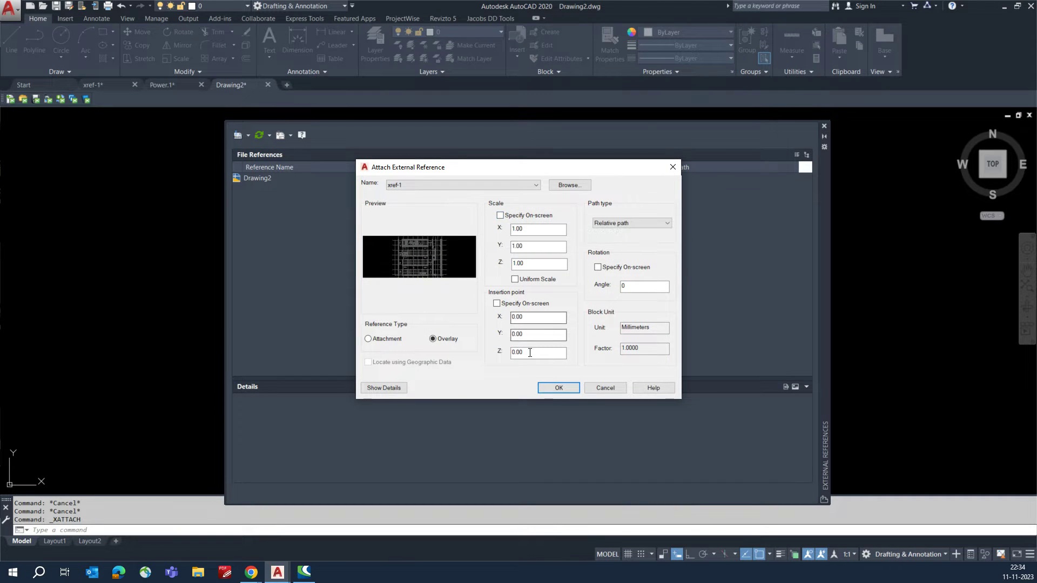
{"action": "left_click", "coordinate": [559, 389]}
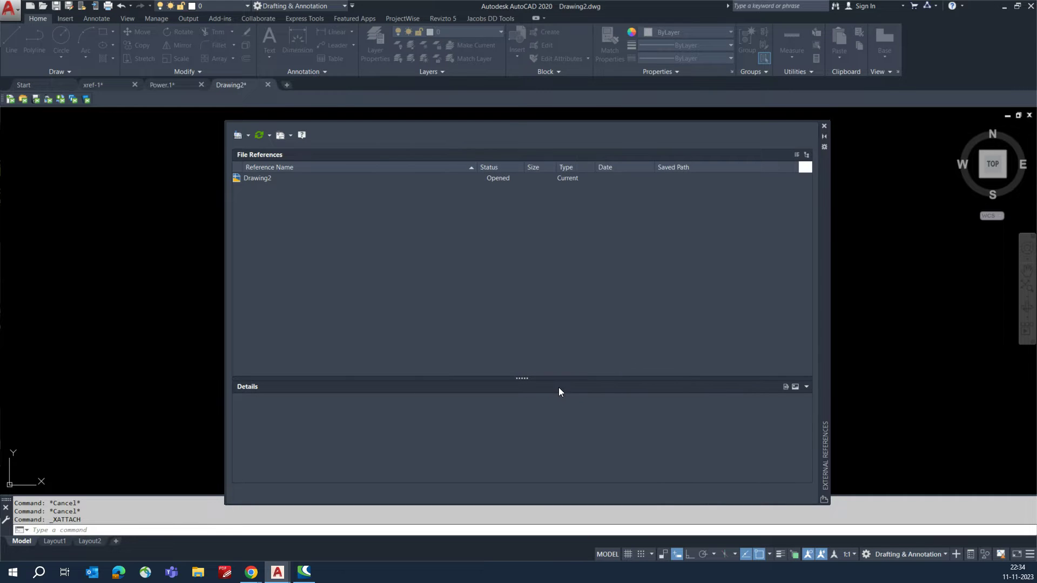
{"action": "left_click", "coordinate": [824, 127]}
{"action": "middle_click", "coordinate": [483, 297]}
{"action": "middle_click", "coordinate": [484, 297]}
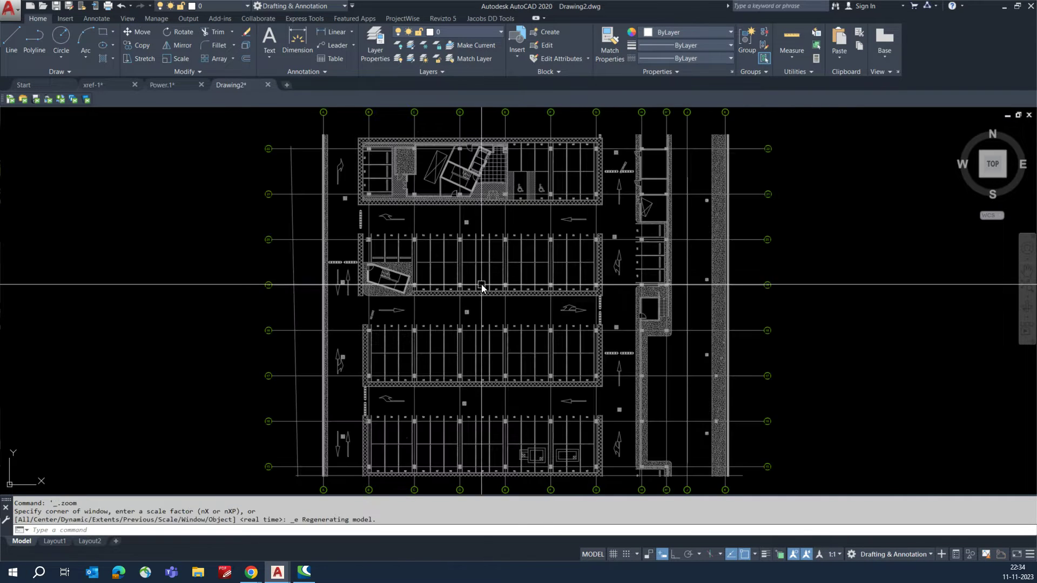
{"action": "middle_click_drag", "start_coordinate": [483, 298], "coordinate": [449, 303]}
{"action": "scroll", "coordinate": [463, 290], "scroll_direction": "down", "scroll_amount": 1}
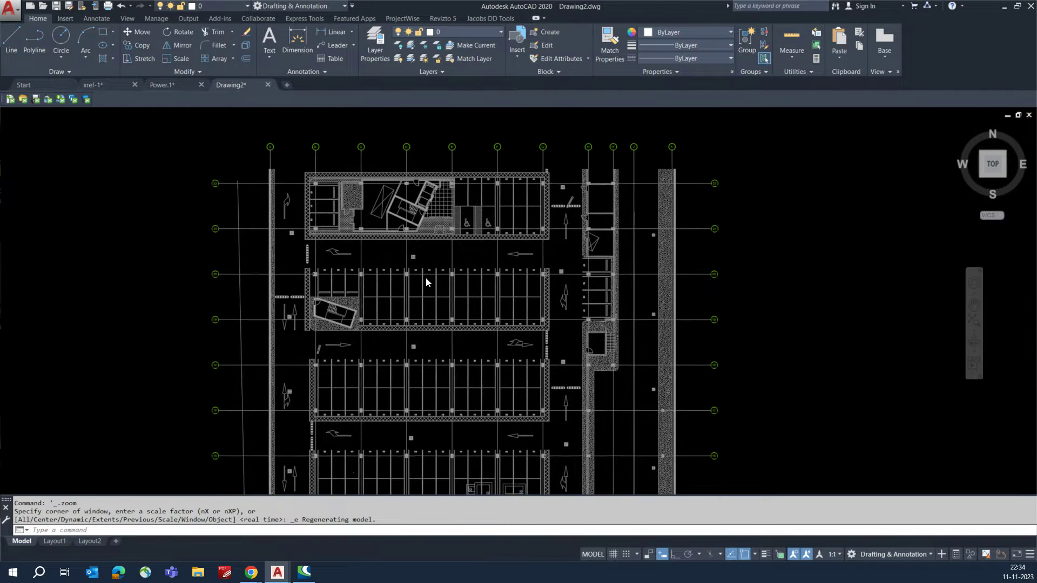
{"action": "scroll", "coordinate": [426, 277], "scroll_direction": "up", "scroll_amount": 1}
Compare the heading text in xref-1 with the attached reference in Drawing2, and save the xref-1 drawing
{"action": "left_click", "coordinate": [111, 87]}
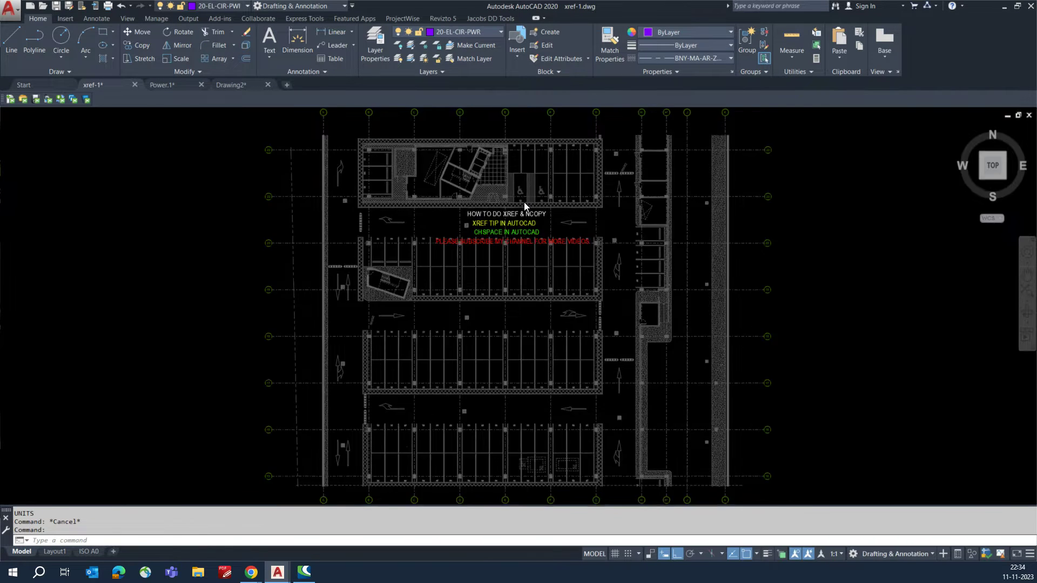
{"action": "scroll", "coordinate": [524, 204], "scroll_direction": "up", "scroll_amount": 5}
{"action": "scroll", "coordinate": [481, 246], "scroll_direction": "down", "scroll_amount": 2}
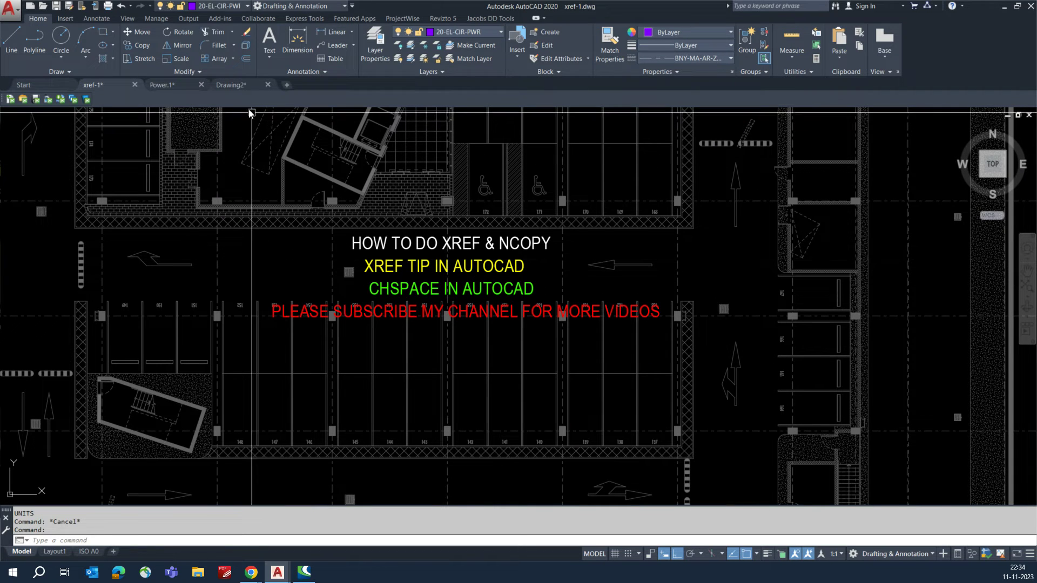
{"action": "left_click", "coordinate": [232, 85]}
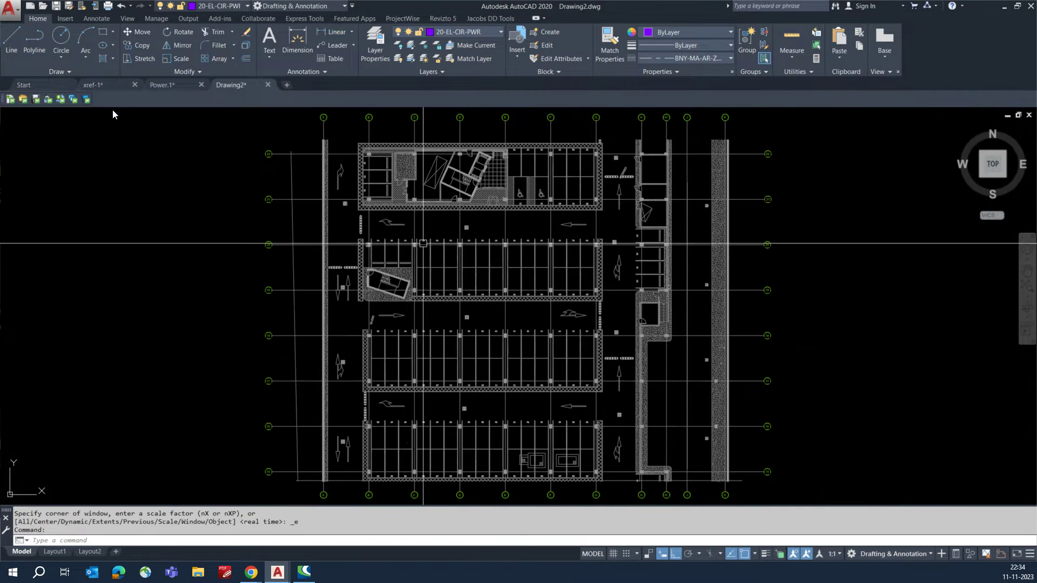
{"action": "left_click", "coordinate": [93, 85]}
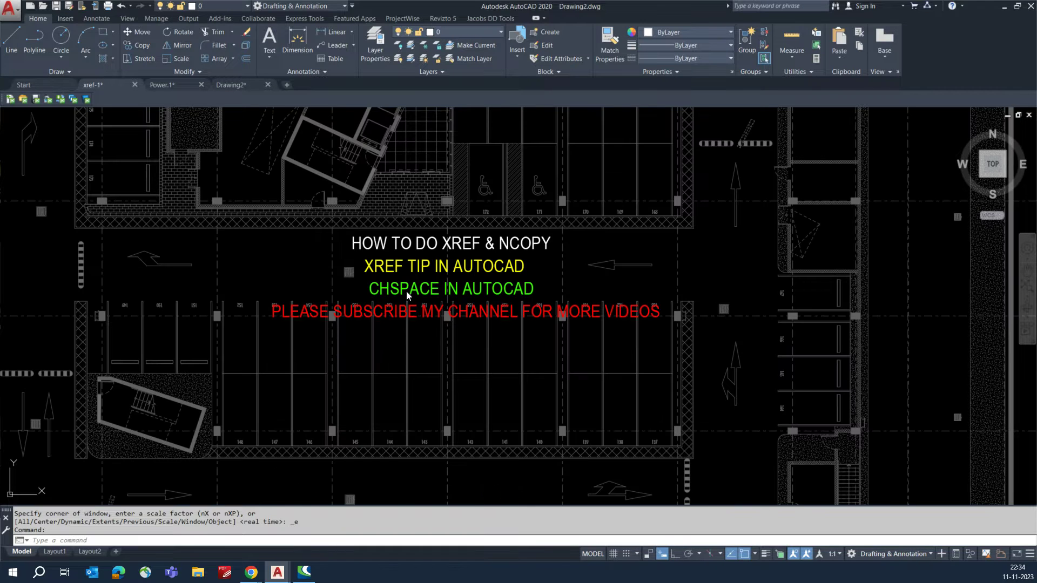
{"action": "left_click", "coordinate": [405, 293]}
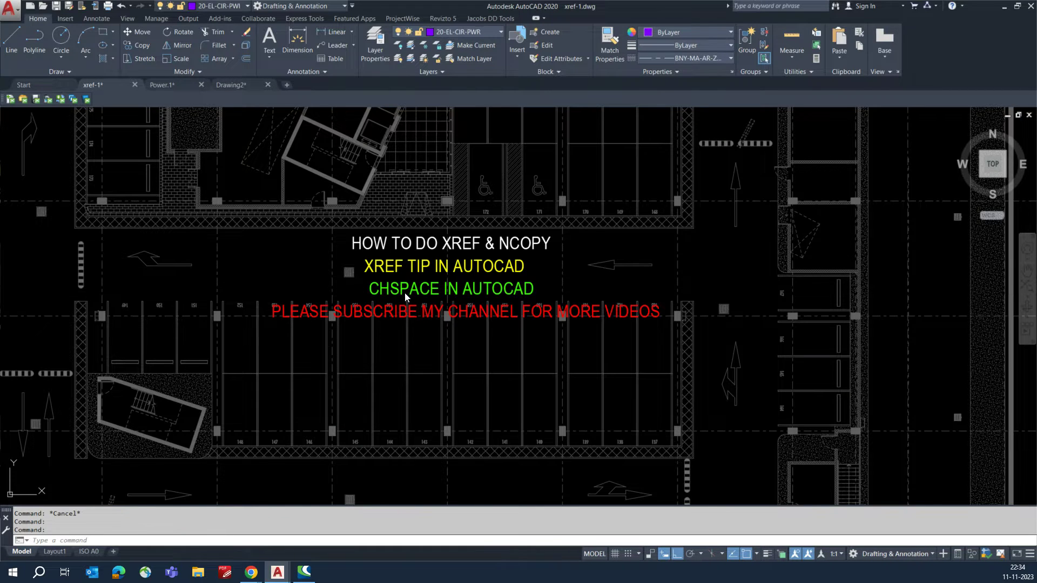
{"action": "key", "text": "ctrl+s"}
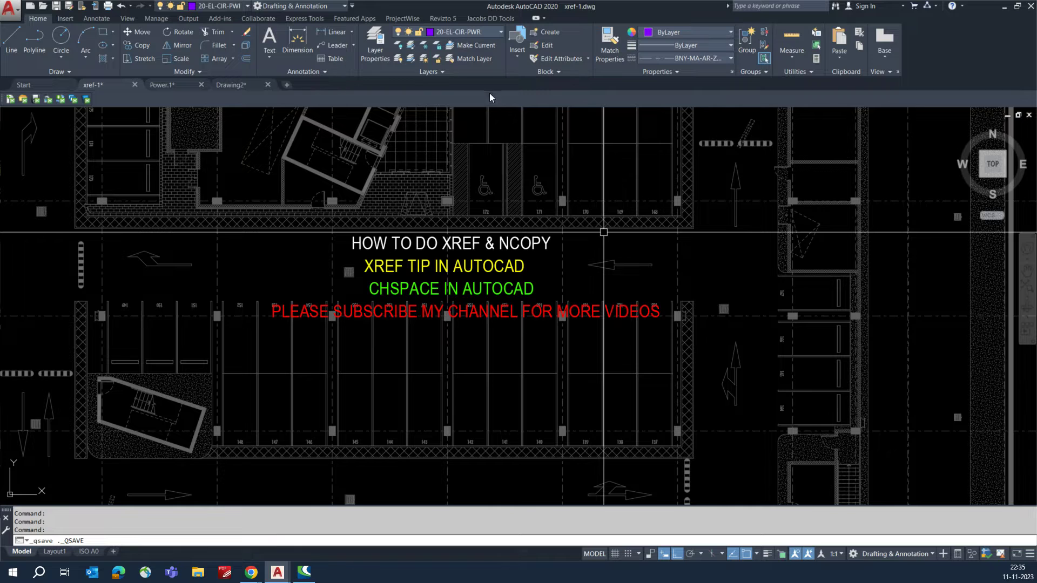
Reload the xref-1 external reference in Drawing2
{"action": "left_click", "coordinate": [240, 86]}
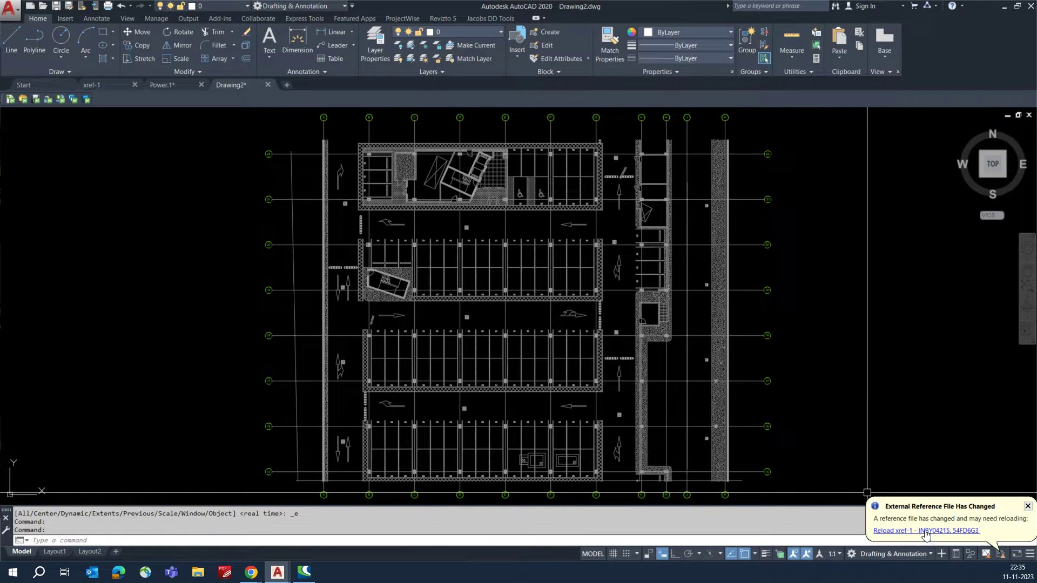
{"action": "type", "text": "XR"}
{"action": "key", "text": "Return"}
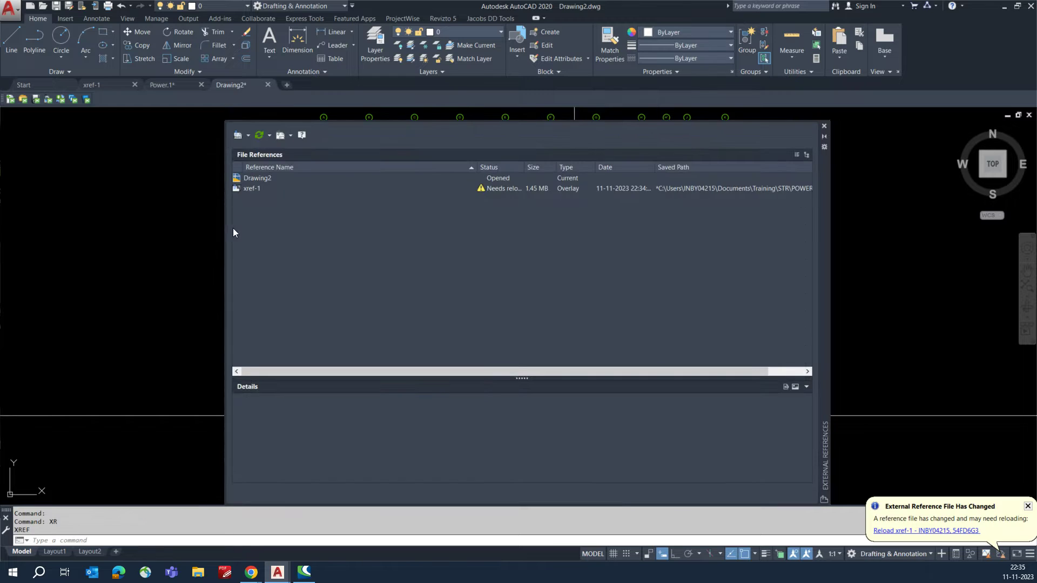
{"action": "left_click", "coordinate": [252, 188]}
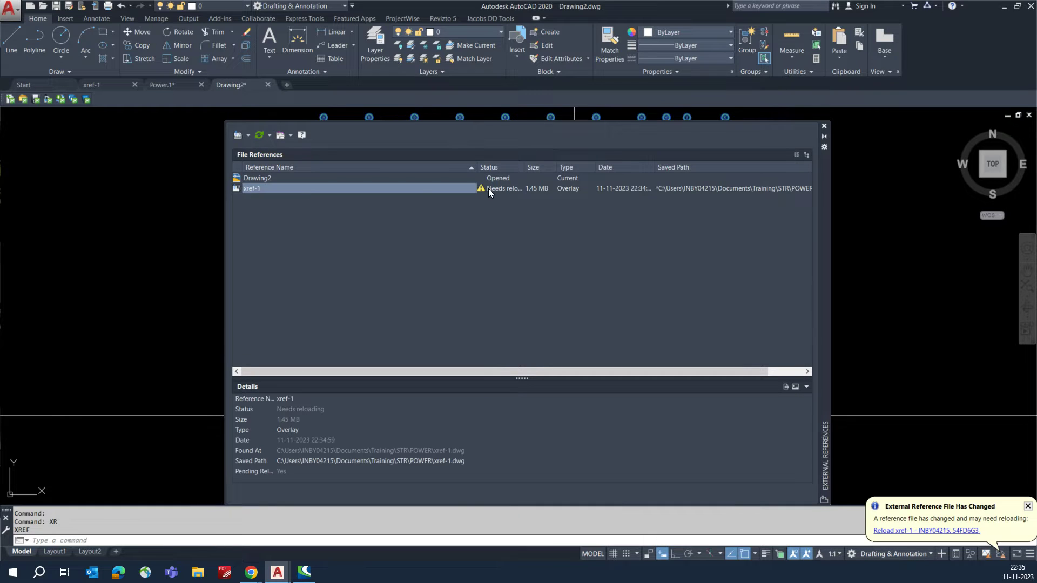
{"action": "right_click", "coordinate": [413, 190]}
{"action": "left_click", "coordinate": [441, 227]}
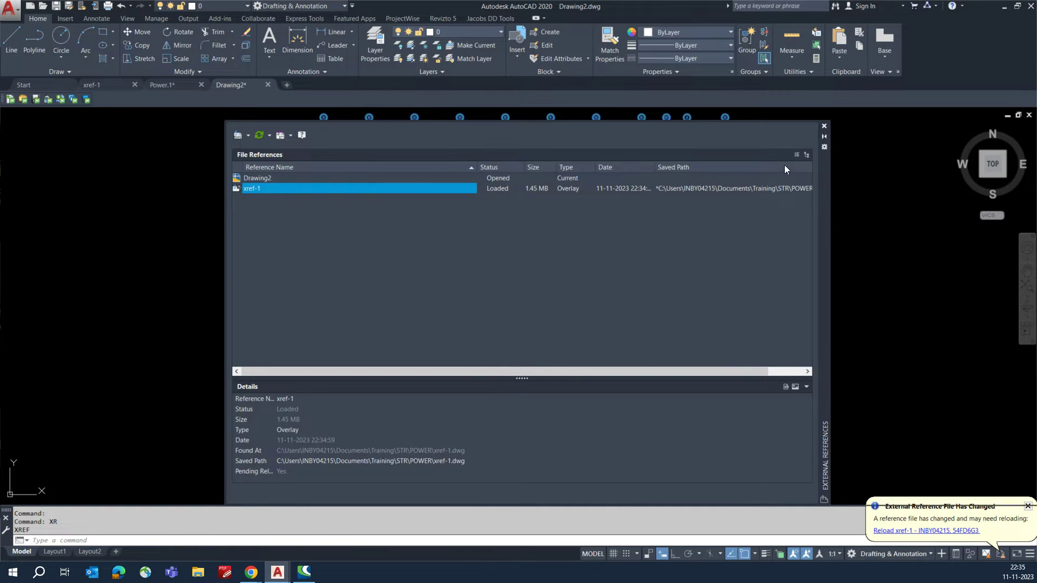
{"action": "left_click", "coordinate": [824, 126]}
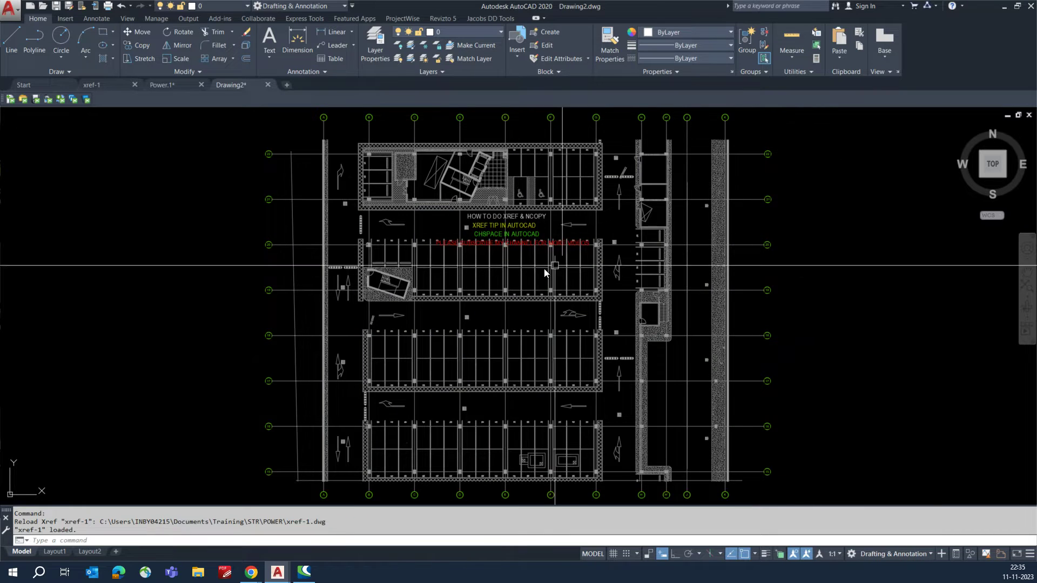
Examine the heading text lines in the reloaded reference and whether they belong to the attached xref-1 object
{"action": "scroll", "coordinate": [548, 274], "scroll_direction": "up", "scroll_amount": 3}
{"action": "scroll", "coordinate": [405, 209], "scroll_direction": "down", "scroll_amount": 6}
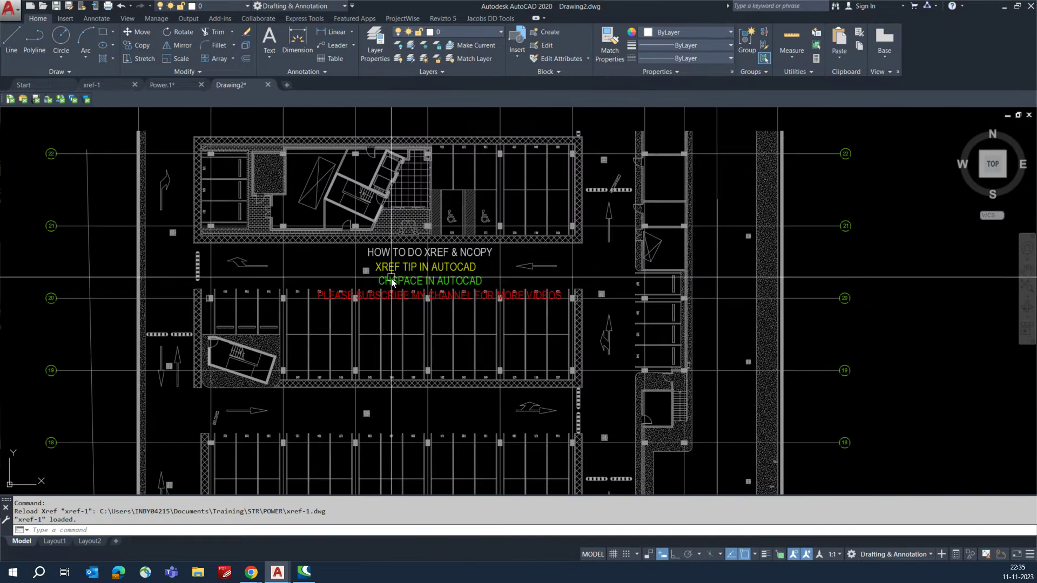
{"action": "scroll", "coordinate": [374, 281], "scroll_direction": "up", "scroll_amount": 5}
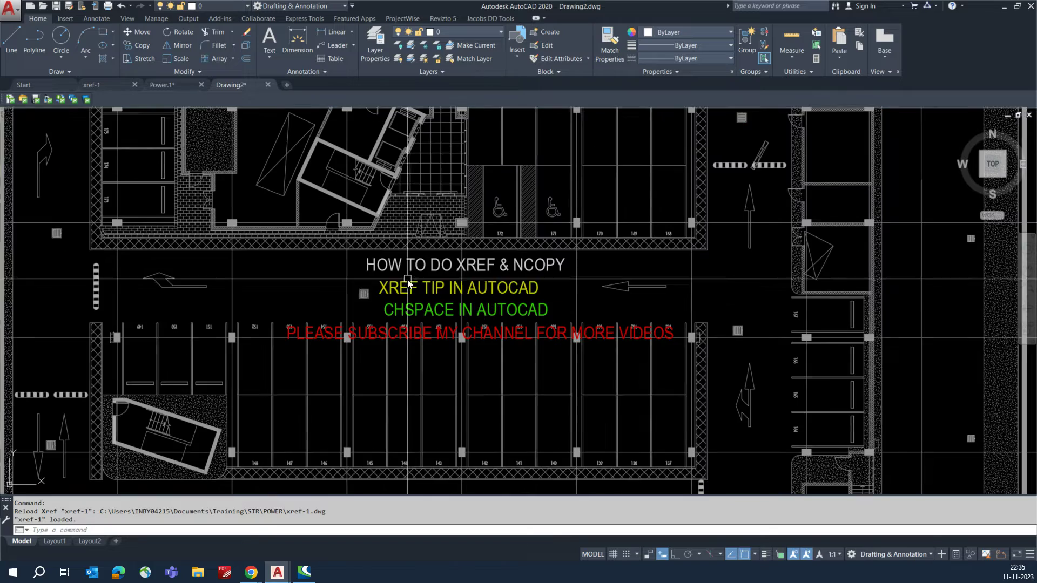
{"action": "scroll", "coordinate": [386, 285], "scroll_direction": "up", "scroll_amount": 1}
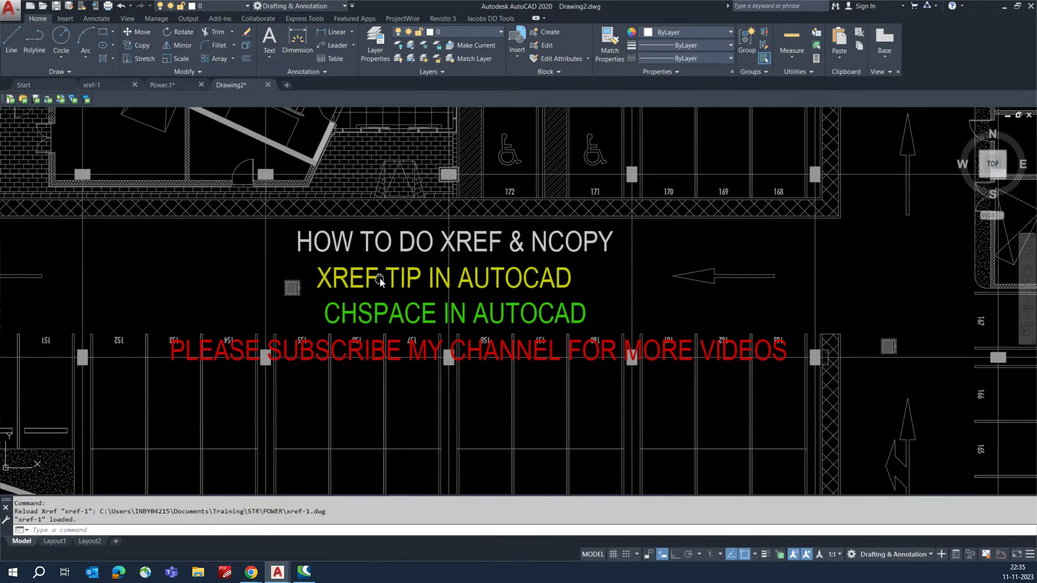
{"action": "left_click", "coordinate": [400, 250]}
{"action": "scroll", "coordinate": [409, 277], "scroll_direction": "down", "scroll_amount": 5}
{"action": "scroll", "coordinate": [409, 277], "scroll_direction": "down", "scroll_amount": 2}
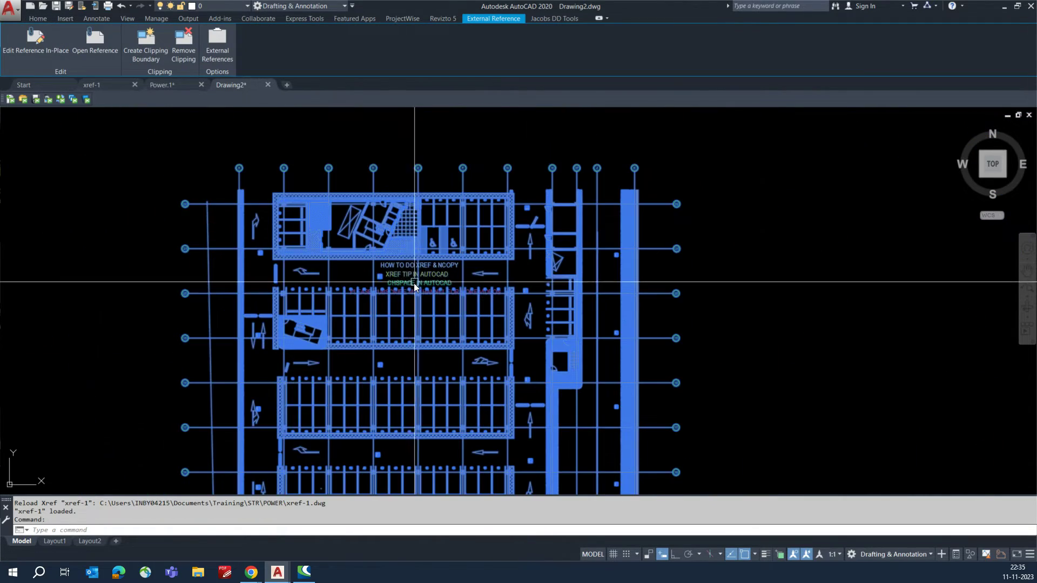
{"action": "key", "text": "Escape"}
{"action": "scroll", "coordinate": [366, 254], "scroll_direction": "up", "scroll_amount": 6}
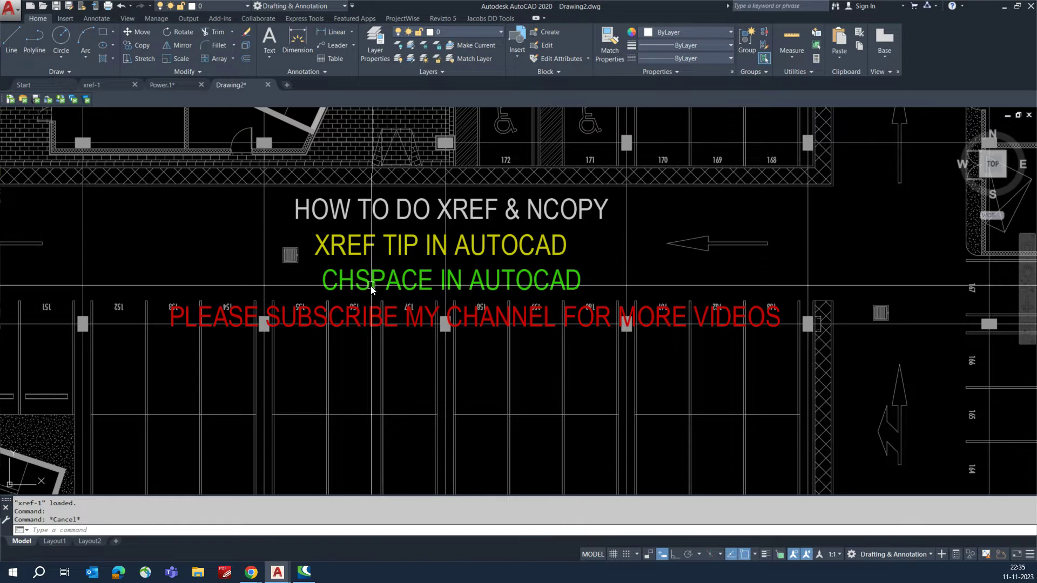
Copy the four heading text lines out of the attached reference with NCOPY and place them above the plan's grid bubbles
{"action": "middle_click_drag", "start_coordinate": [379, 271], "coordinate": [380, 314]}
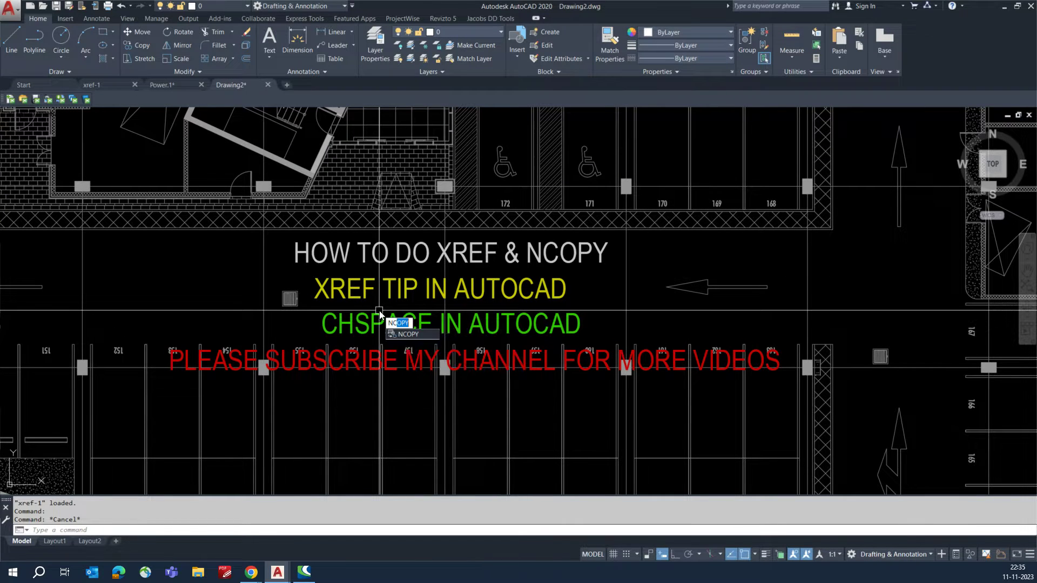
{"action": "type", "text": "PY"}
{"action": "key", "text": "Return"}
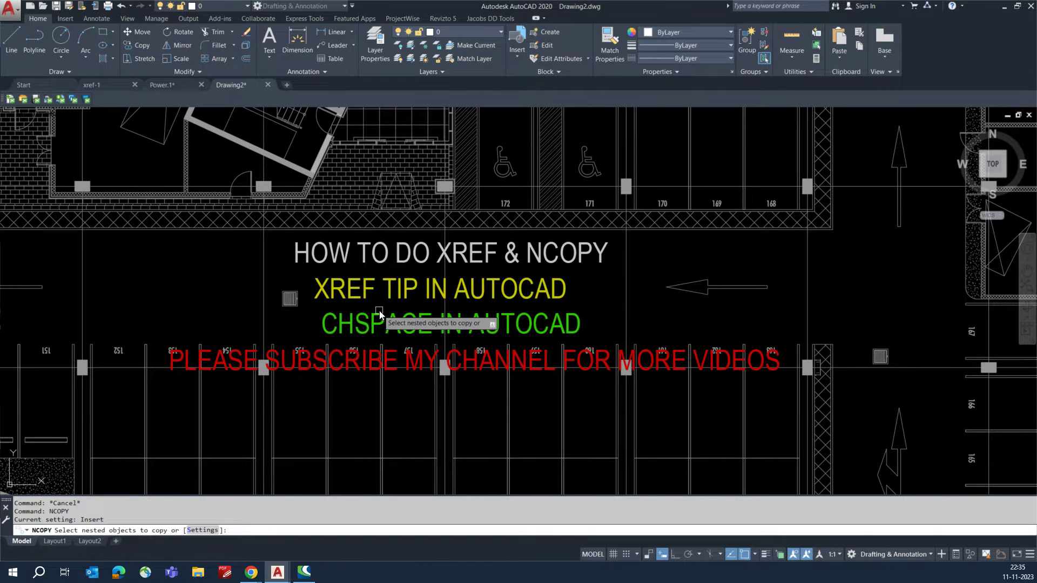
{"action": "left_click", "coordinate": [376, 261]}
{"action": "left_click", "coordinate": [366, 300]}
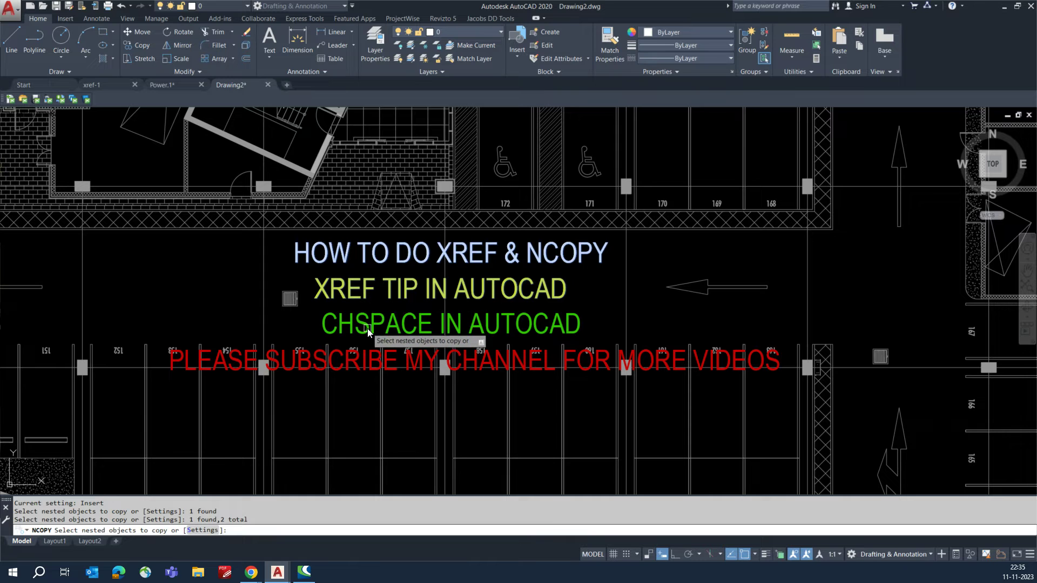
{"action": "left_click", "coordinate": [367, 356]}
{"action": "right_click", "coordinate": [358, 384]}
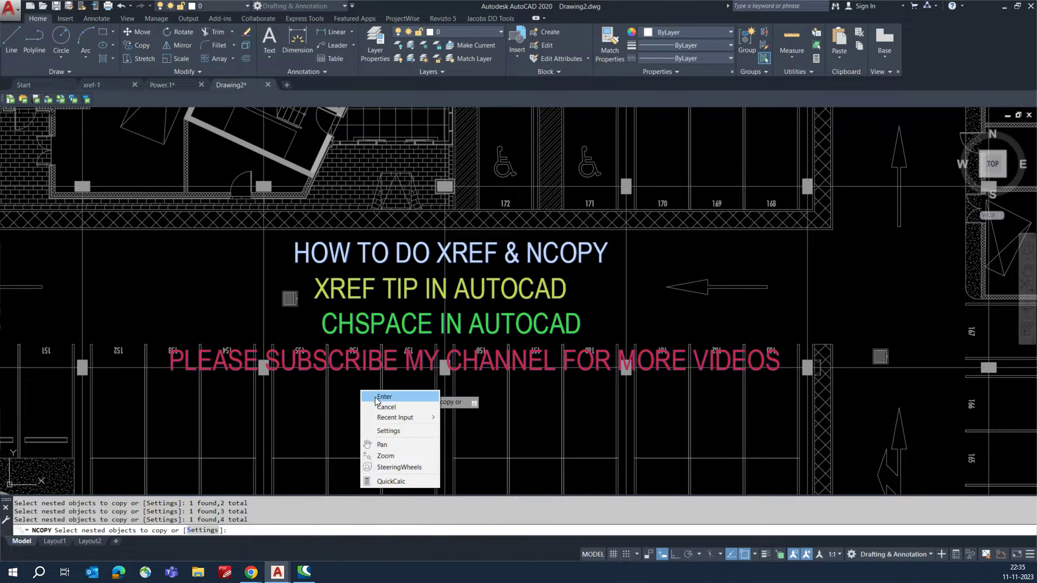
{"action": "left_click", "coordinate": [381, 396]}
{"action": "left_click", "coordinate": [169, 369]}
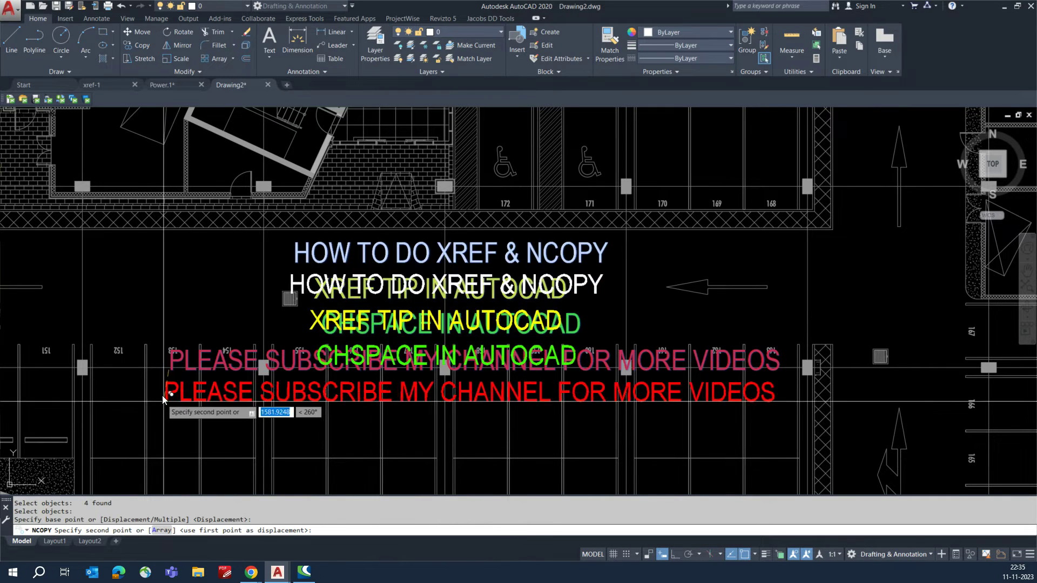
{"action": "scroll", "coordinate": [169, 372], "scroll_direction": "down", "scroll_amount": 5}
{"action": "scroll", "coordinate": [264, 252], "scroll_direction": "up", "scroll_amount": 6}
{"action": "left_click", "coordinate": [284, 284]}
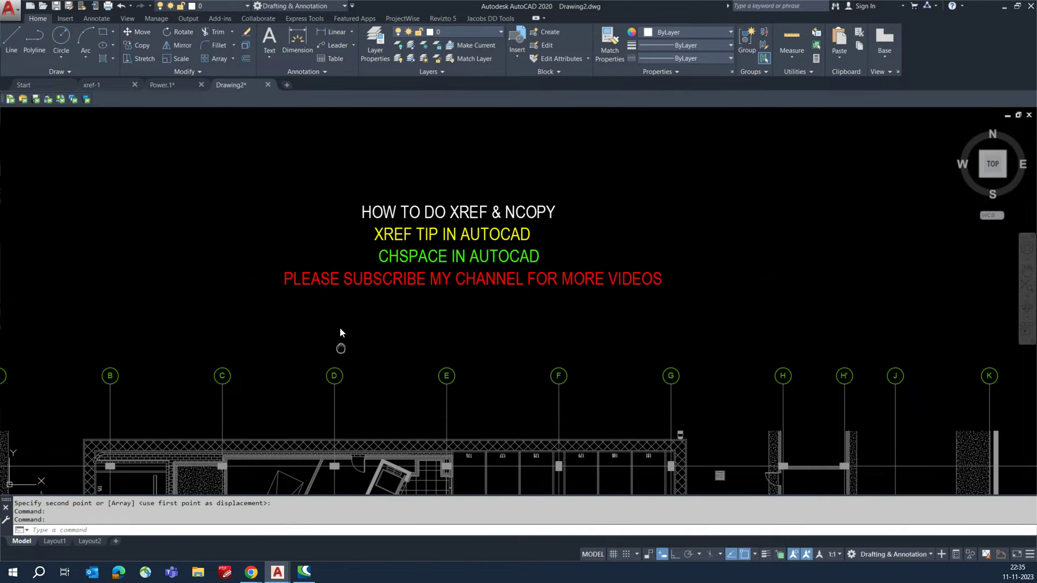
Compare the heading text inside the attached reference with the copied text above the plan by checking what each belongs to
{"action": "middle_click_drag", "start_coordinate": [342, 351], "coordinate": [335, 205]}
{"action": "scroll", "coordinate": [367, 394], "scroll_direction": "up", "scroll_amount": 2}
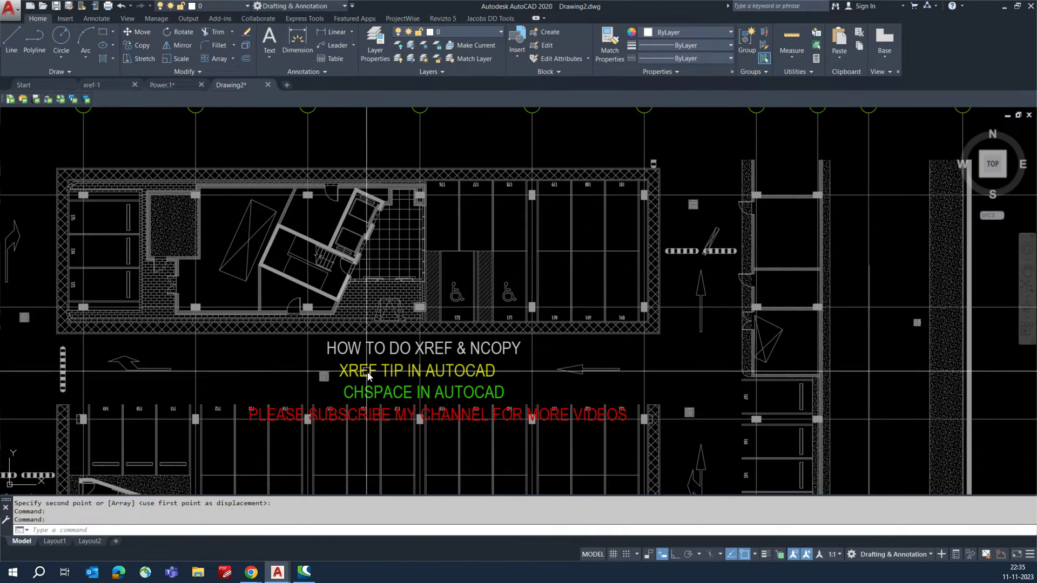
{"action": "scroll", "coordinate": [366, 371], "scroll_direction": "up", "scroll_amount": 3}
{"action": "left_click", "coordinate": [369, 373]}
{"action": "scroll", "coordinate": [368, 372], "scroll_direction": "down", "scroll_amount": 6}
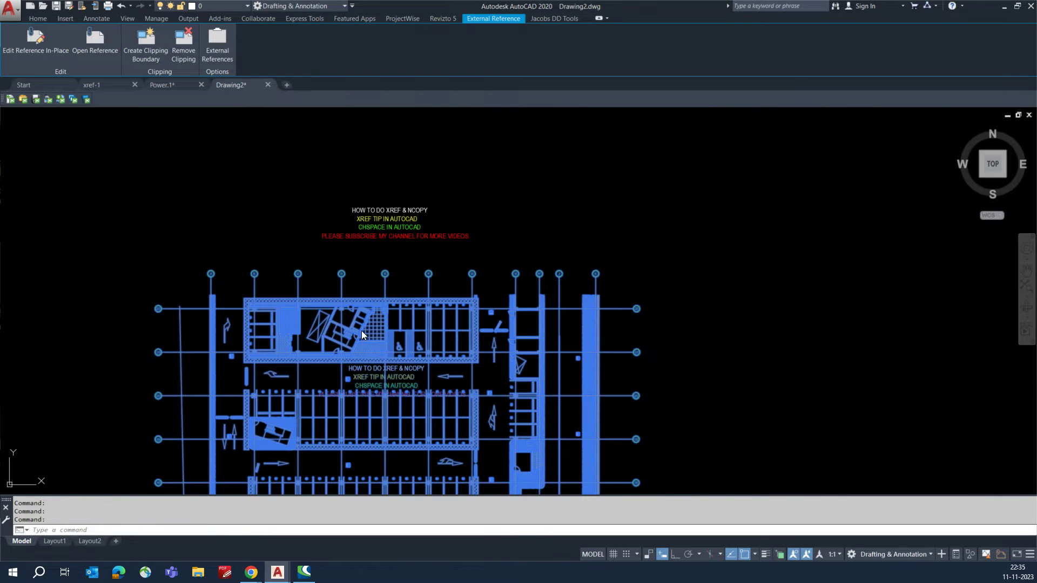
{"action": "key", "text": "Escape"}
{"action": "scroll", "coordinate": [384, 214], "scroll_direction": "up", "scroll_amount": 4}
{"action": "left_click", "coordinate": [457, 156]}
{"action": "left_click", "coordinate": [368, 279]}
{"action": "scroll", "coordinate": [369, 279], "scroll_direction": "down", "scroll_amount": 5}
{"action": "key", "text": "Escape"}
Copy grid E's bubble circle, letter and grid line out of the attached reference in place with NCOPY, keeping the Insert setting
{"action": "scroll", "coordinate": [361, 277], "scroll_direction": "up", "scroll_amount": 6}
{"action": "scroll", "coordinate": [366, 239], "scroll_direction": "up", "scroll_amount": 4}
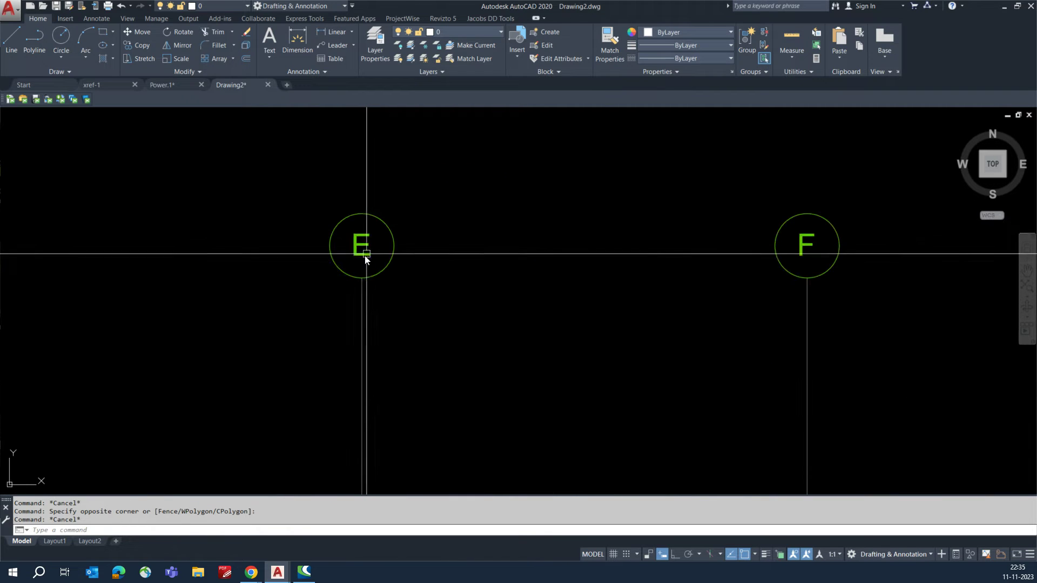
{"action": "left_click", "coordinate": [364, 256]}
{"action": "key", "text": "Escape"}
{"action": "type", "text": "NC"}
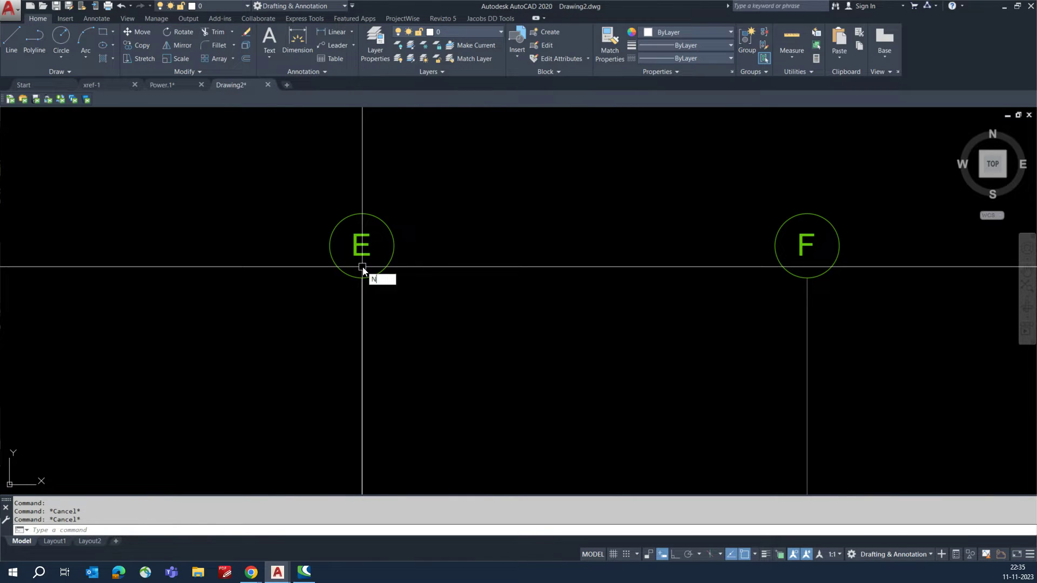
{"action": "key", "text": "Return"}
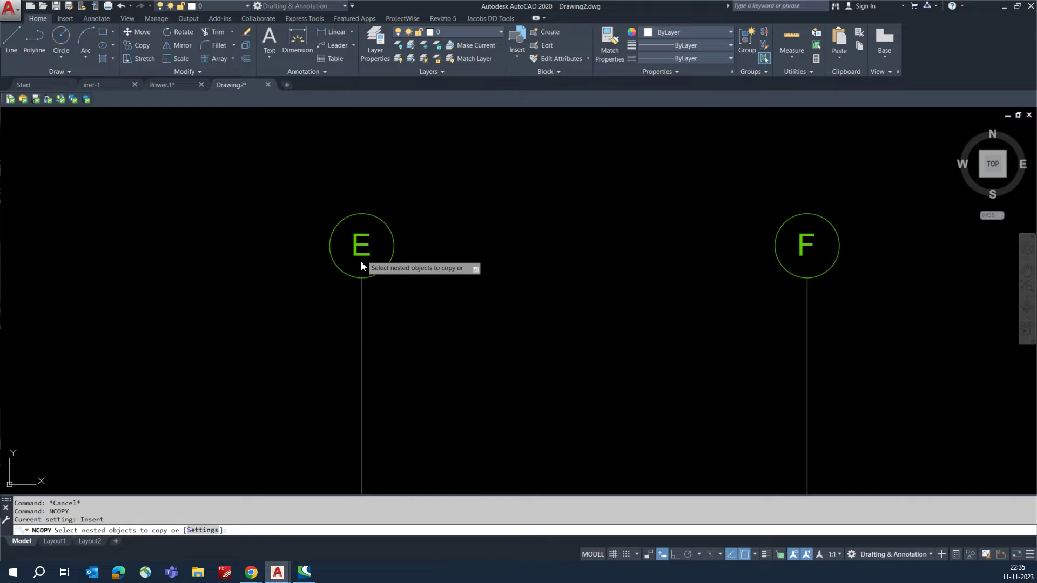
{"action": "left_click", "coordinate": [361, 257]}
{"action": "left_click", "coordinate": [362, 307]}
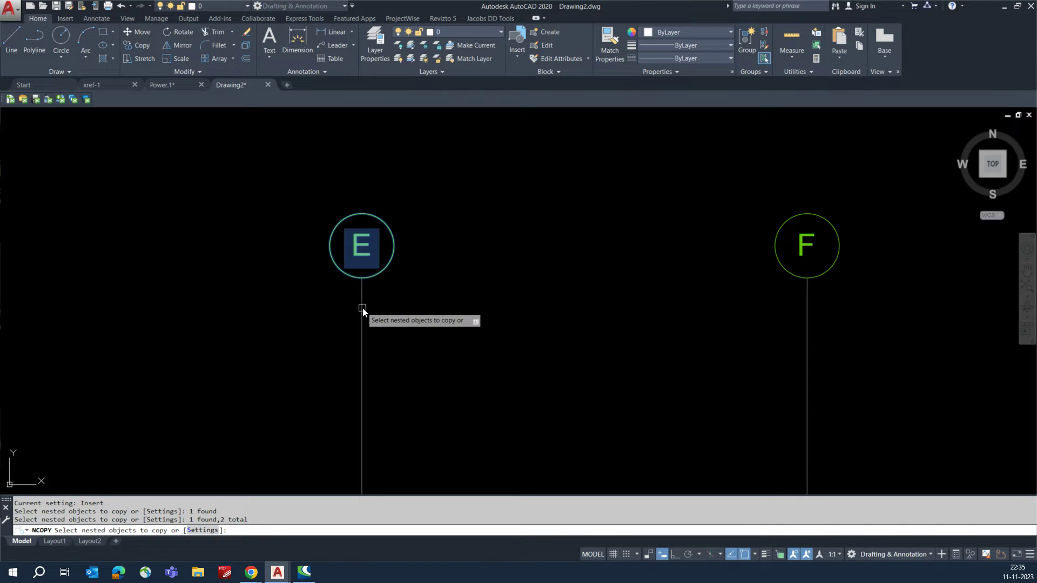
{"action": "left_click", "coordinate": [387, 268]}
{"action": "scroll", "coordinate": [394, 285], "scroll_direction": "down", "scroll_amount": 5}
{"action": "scroll", "coordinate": [373, 273], "scroll_direction": "down", "scroll_amount": 2}
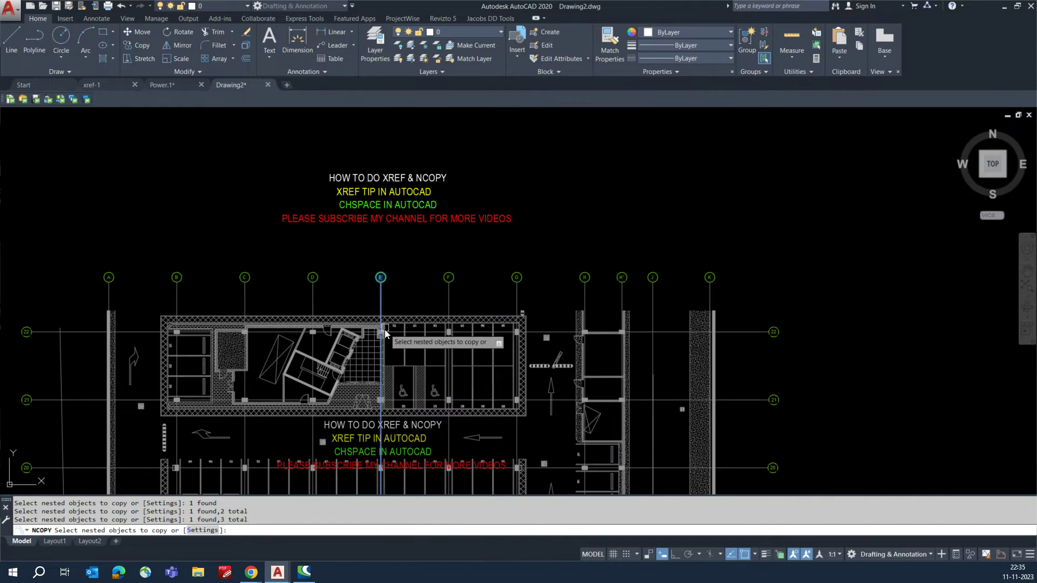
{"action": "middle_click_drag", "start_coordinate": [384, 330], "coordinate": [390, 253]}
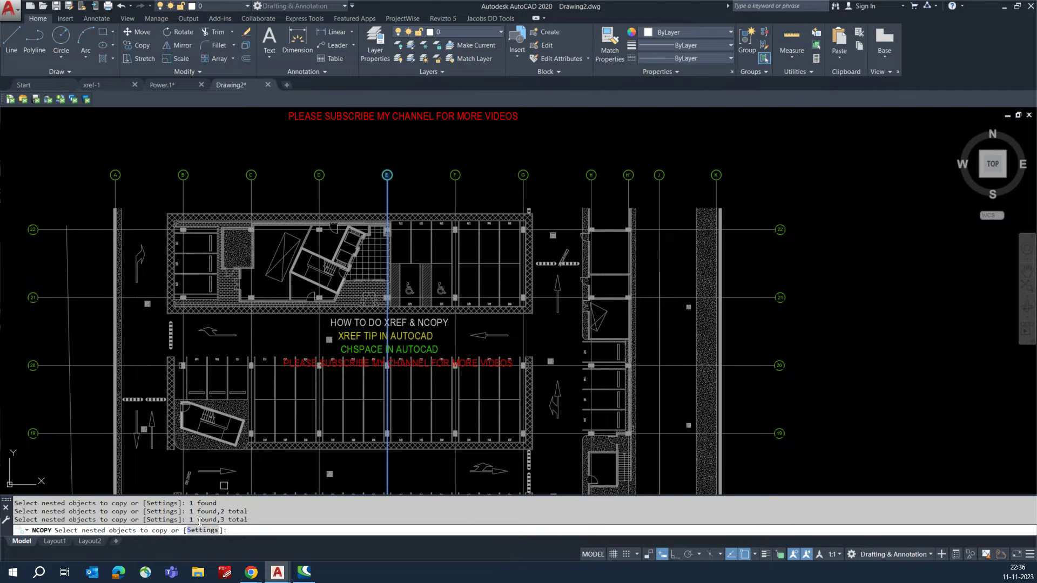
{"action": "left_click", "coordinate": [202, 530]}
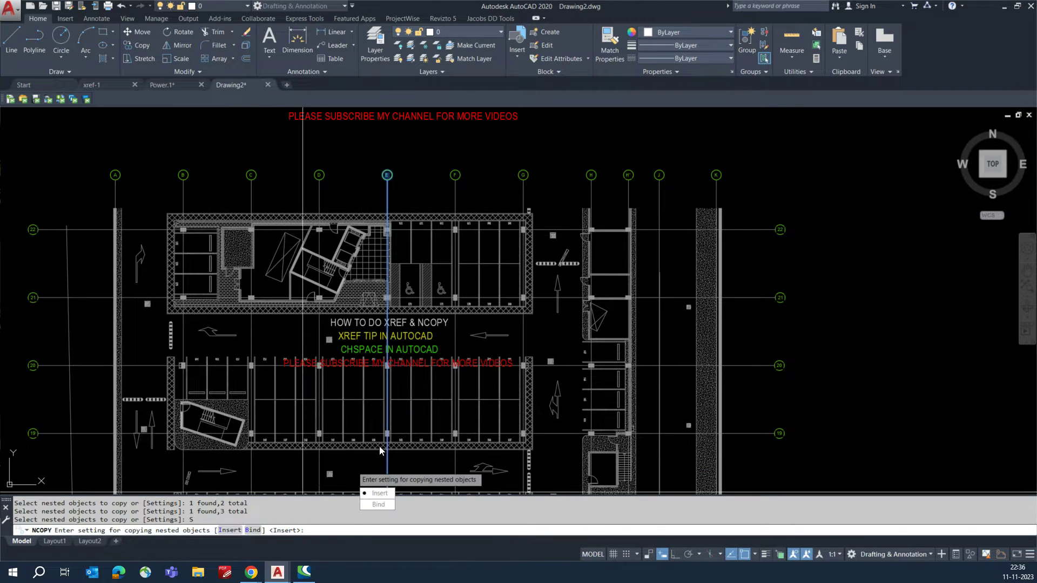
{"action": "key", "text": "Return"}
{"action": "key", "text": "Escape"}
{"action": "key", "text": "Escape"}
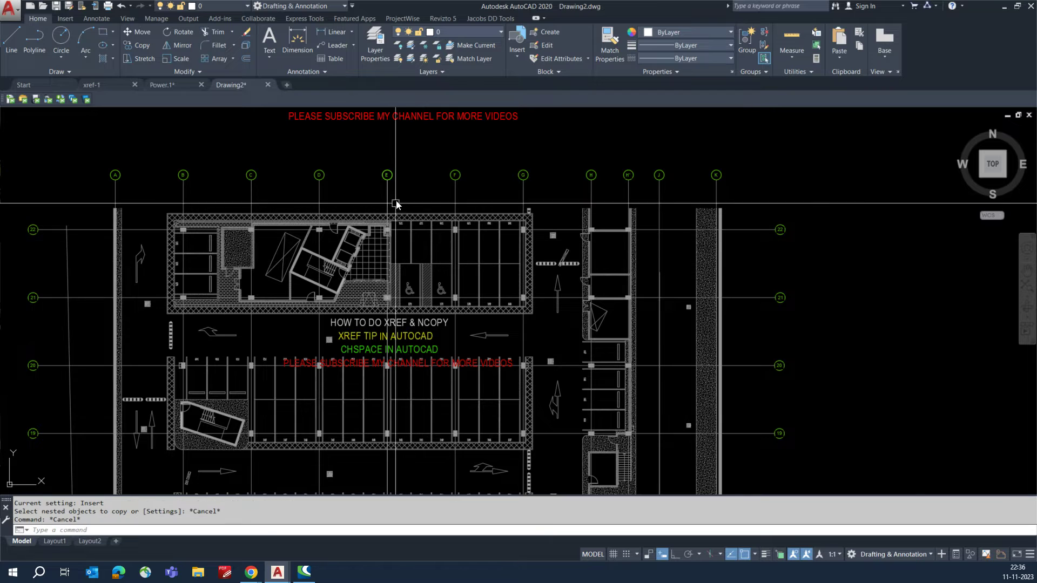
Try to move the copied grid E bubble, letter and line to the open area east of the plan
{"action": "scroll", "coordinate": [380, 194], "scroll_direction": "up", "scroll_amount": 4}
{"action": "left_click", "coordinate": [381, 162]}
{"action": "scroll", "coordinate": [382, 162], "scroll_direction": "up", "scroll_amount": 4}
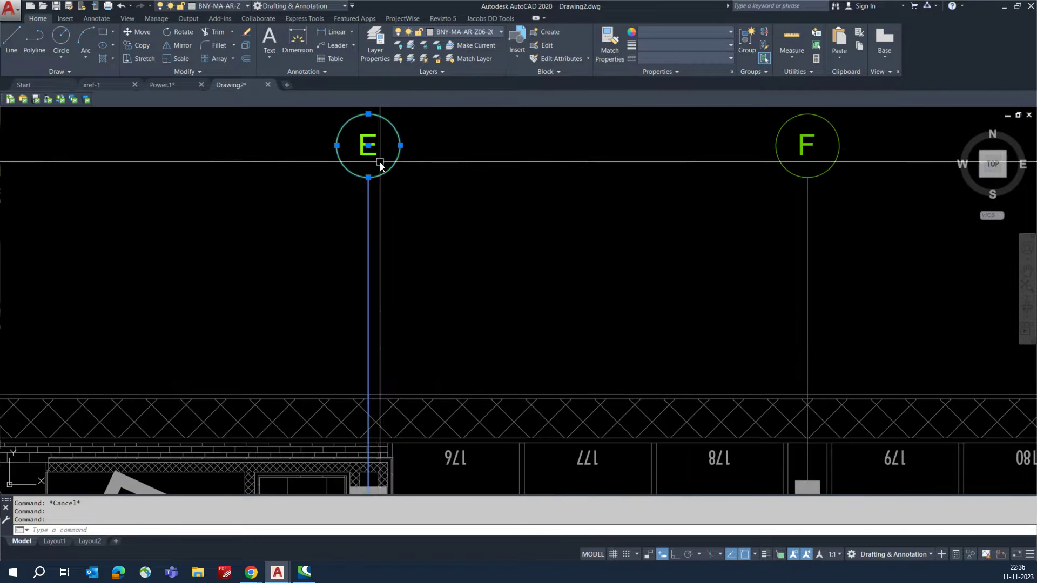
{"action": "scroll", "coordinate": [419, 232], "scroll_direction": "down", "scroll_amount": 5}
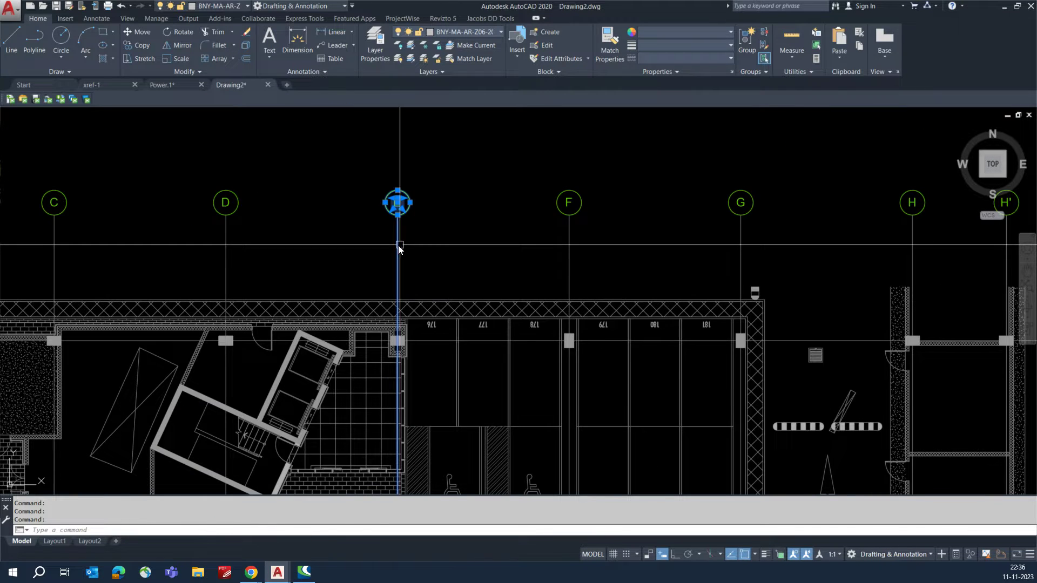
{"action": "type", "text": "m"}
{"action": "key", "text": "Return"}
{"action": "left_click", "coordinate": [420, 239]}
{"action": "scroll", "coordinate": [344, 257], "scroll_direction": "down", "scroll_amount": 4}
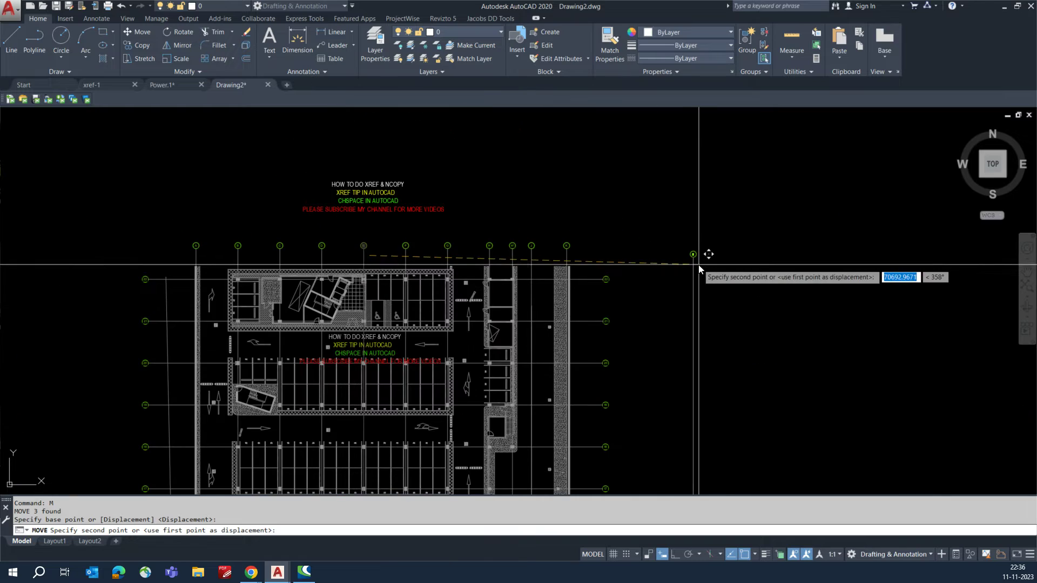
{"action": "key", "text": "Escape"}
Start NCOPY with the solid wall hatches around the stair room in the attached reference as the nested objects
{"action": "scroll", "coordinate": [438, 305], "scroll_direction": "up", "scroll_amount": 4}
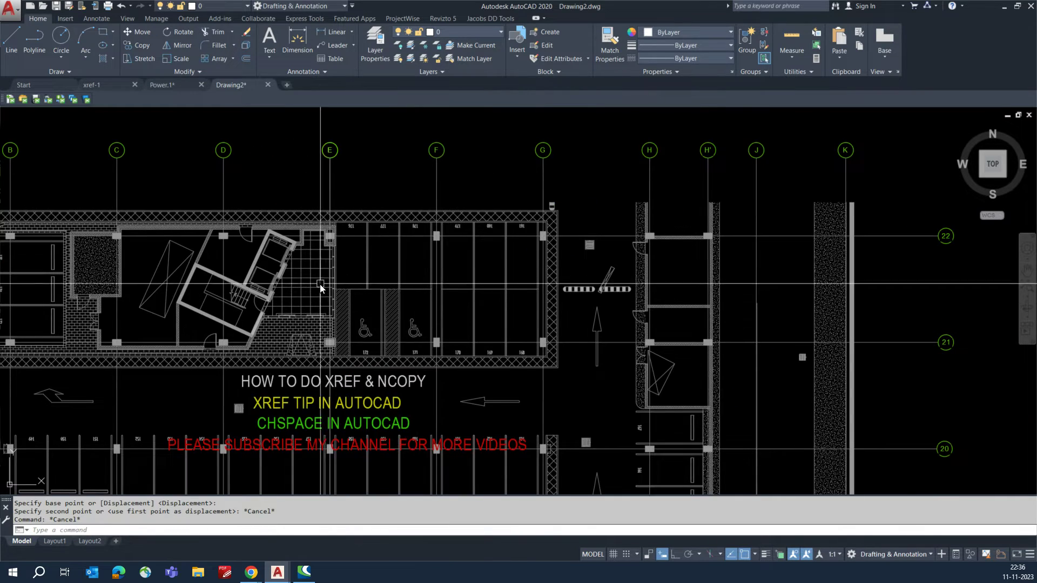
{"action": "scroll", "coordinate": [347, 269], "scroll_direction": "up", "scroll_amount": 6}
{"action": "left_click", "coordinate": [345, 241]}
{"action": "key", "text": "Escape"}
{"action": "type", "text": "NCOPY"}
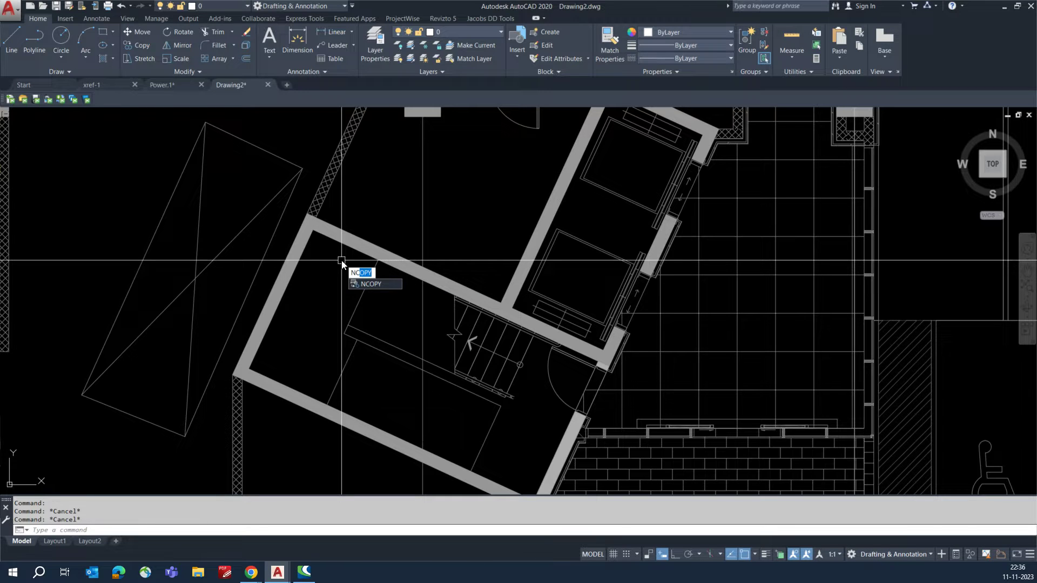
{"action": "key", "text": "Return"}
{"action": "left_click", "coordinate": [353, 243]}
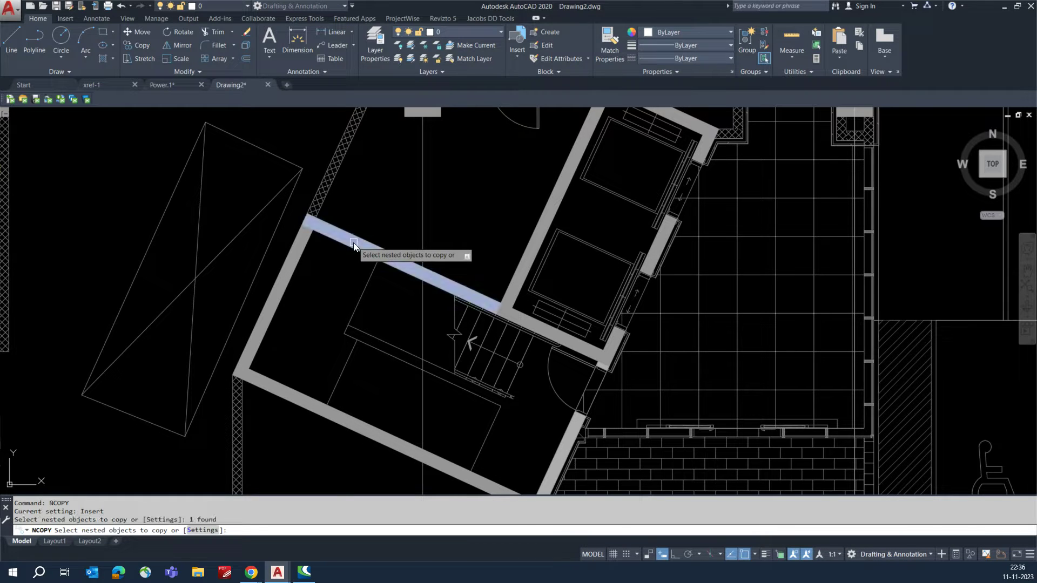
{"action": "left_click", "coordinate": [292, 255]}
{"action": "left_click", "coordinate": [294, 398]}
{"action": "middle_click_drag", "start_coordinate": [456, 392], "coordinate": [417, 290]}
{"action": "left_click", "coordinate": [516, 363]}
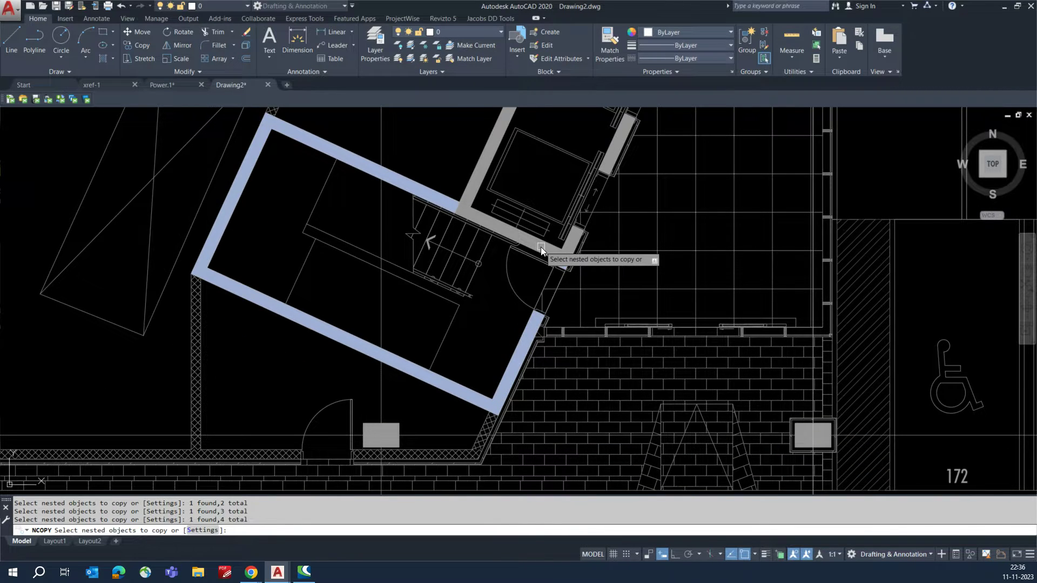
{"action": "left_click", "coordinate": [556, 247]}
Add the lift shaft's solid wall hatches and copy all chosen walls in place, using the stair room's upper corner as both points
{"action": "middle_click_drag", "start_coordinate": [557, 252], "coordinate": [546, 358]}
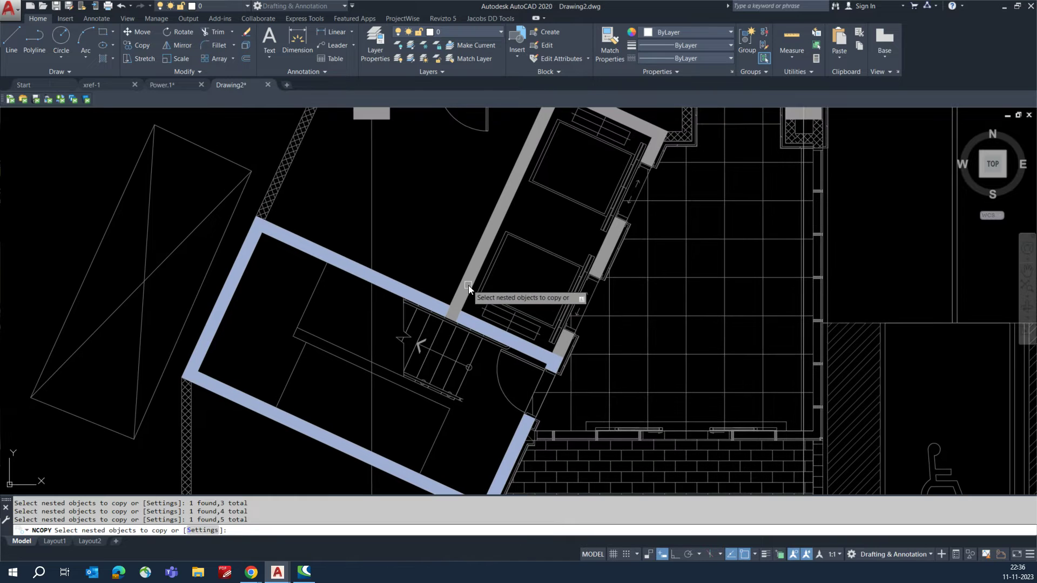
{"action": "left_click", "coordinate": [488, 265]}
{"action": "middle_click_drag", "start_coordinate": [488, 264], "coordinate": [444, 378]}
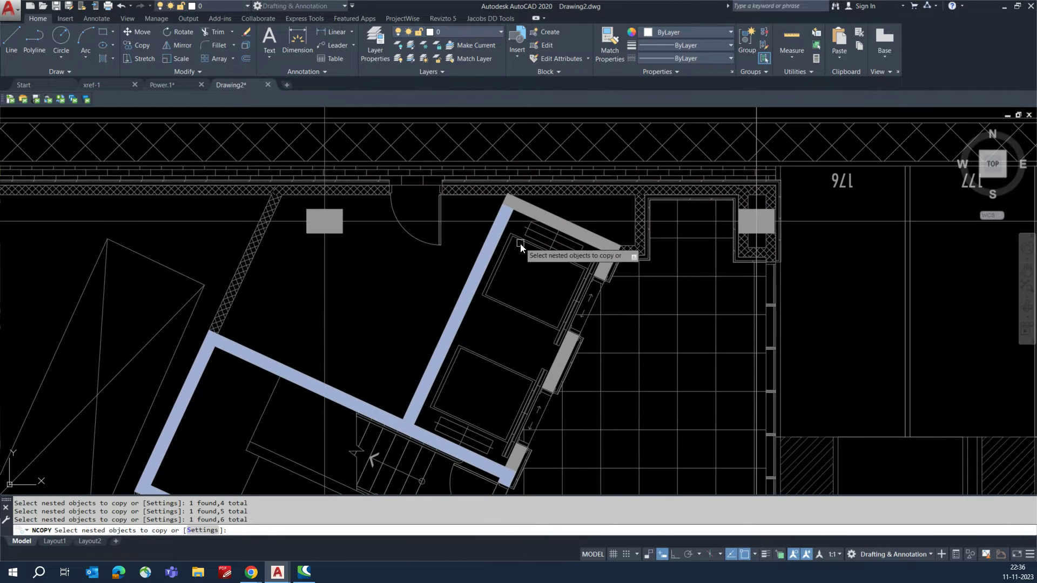
{"action": "left_click", "coordinate": [539, 215]}
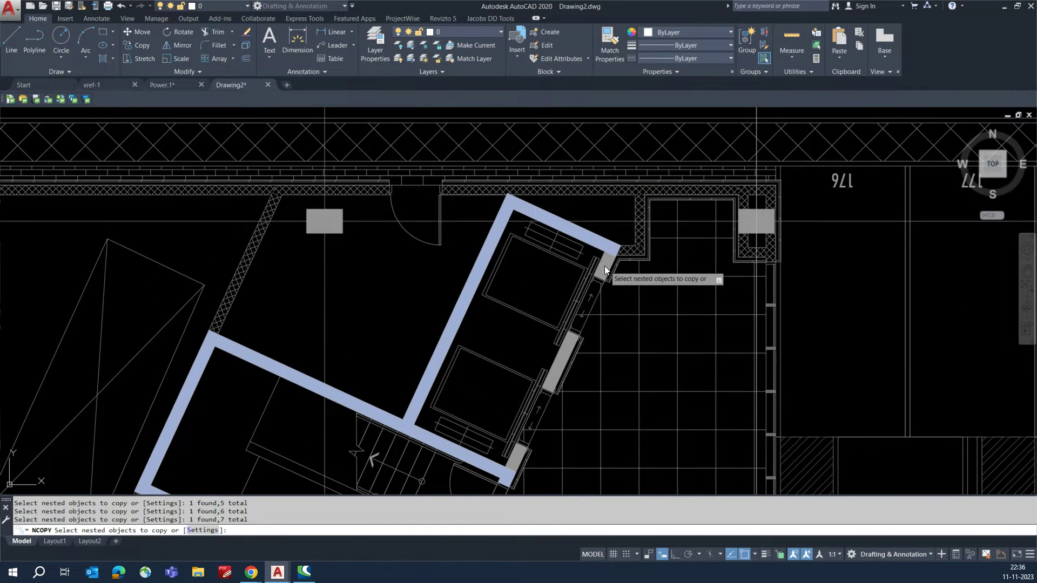
{"action": "left_click", "coordinate": [604, 266]}
{"action": "middle_click_drag", "start_coordinate": [528, 351], "coordinate": [532, 308]}
{"action": "right_click", "coordinate": [424, 296]}
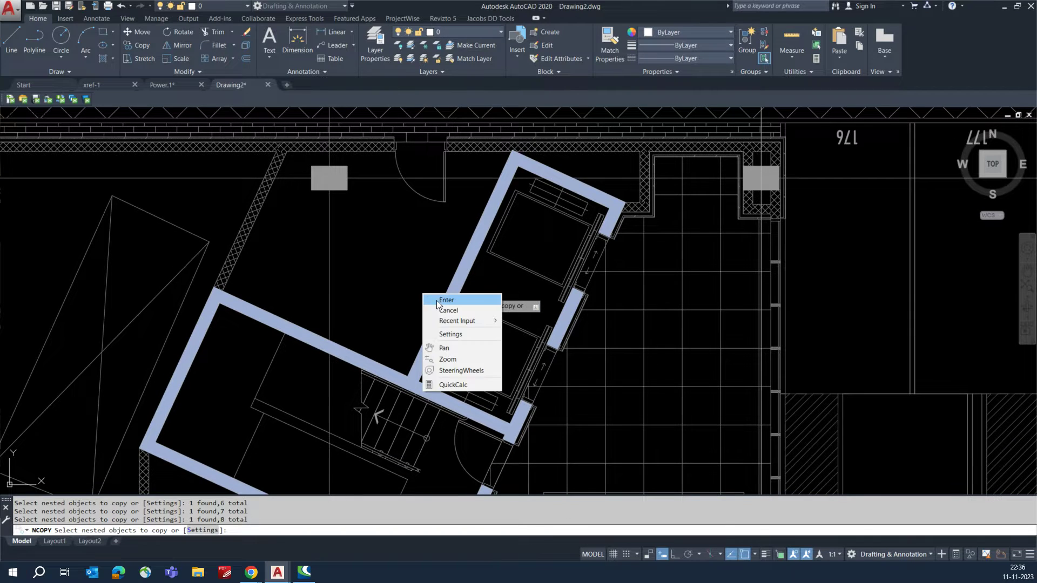
{"action": "left_click", "coordinate": [436, 300]}
{"action": "scroll", "coordinate": [220, 296], "scroll_direction": "up", "scroll_amount": 8}
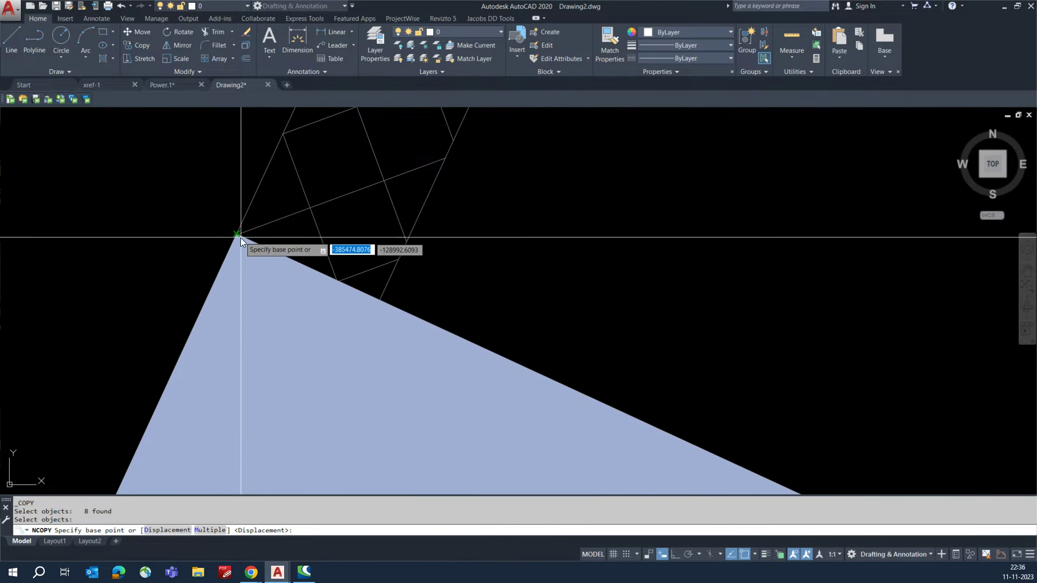
{"action": "left_click", "coordinate": [239, 236]}
{"action": "left_click", "coordinate": [238, 234]}
Select all copied wall hatches similar to the stair room's upper wall and set their hatch color to red
{"action": "scroll", "coordinate": [248, 254], "scroll_direction": "down", "scroll_amount": 5}
{"action": "left_click", "coordinate": [288, 290]}
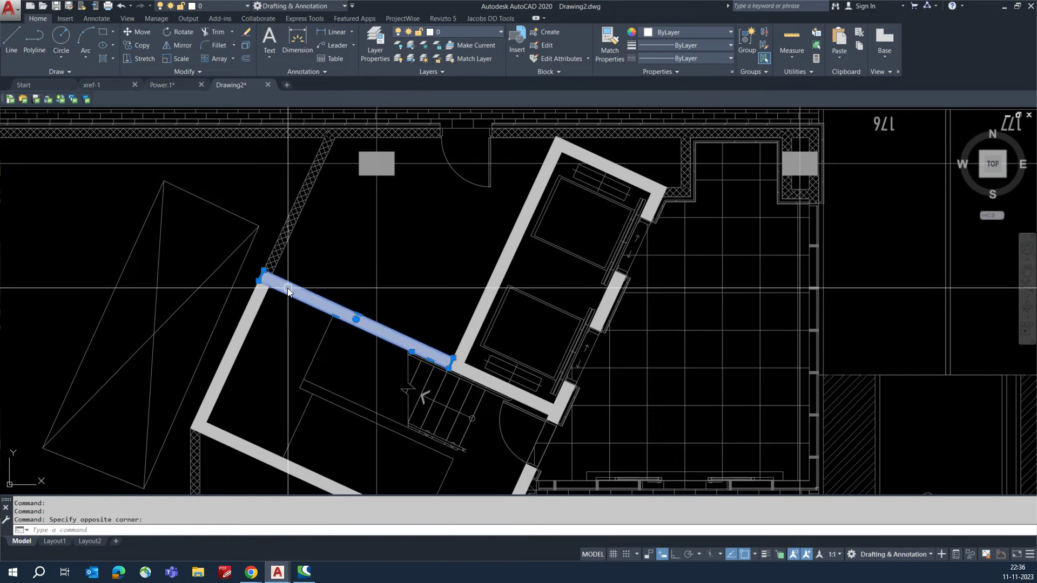
{"action": "right_click", "coordinate": [295, 286]}
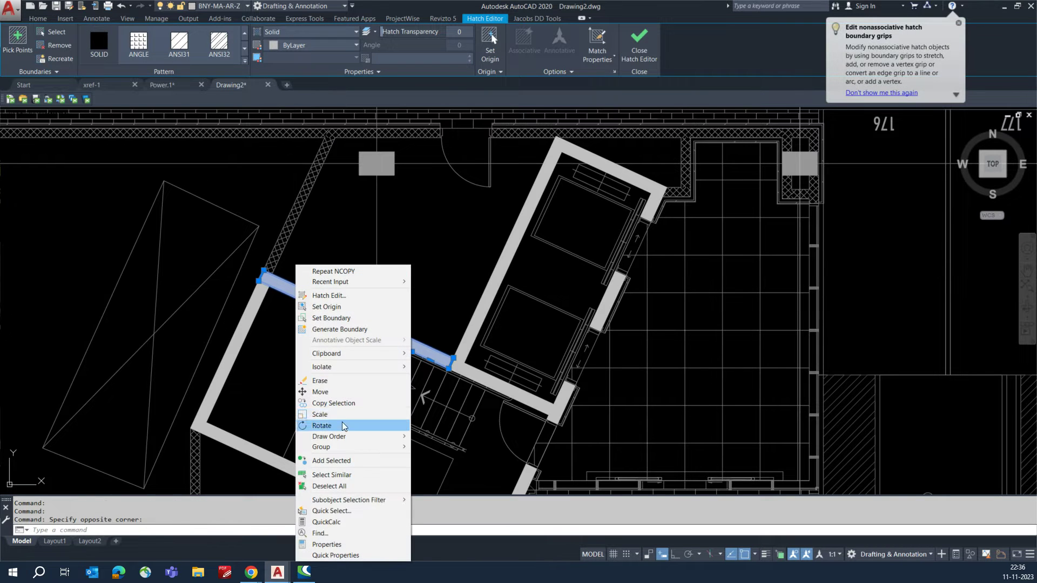
{"action": "left_click", "coordinate": [338, 476]}
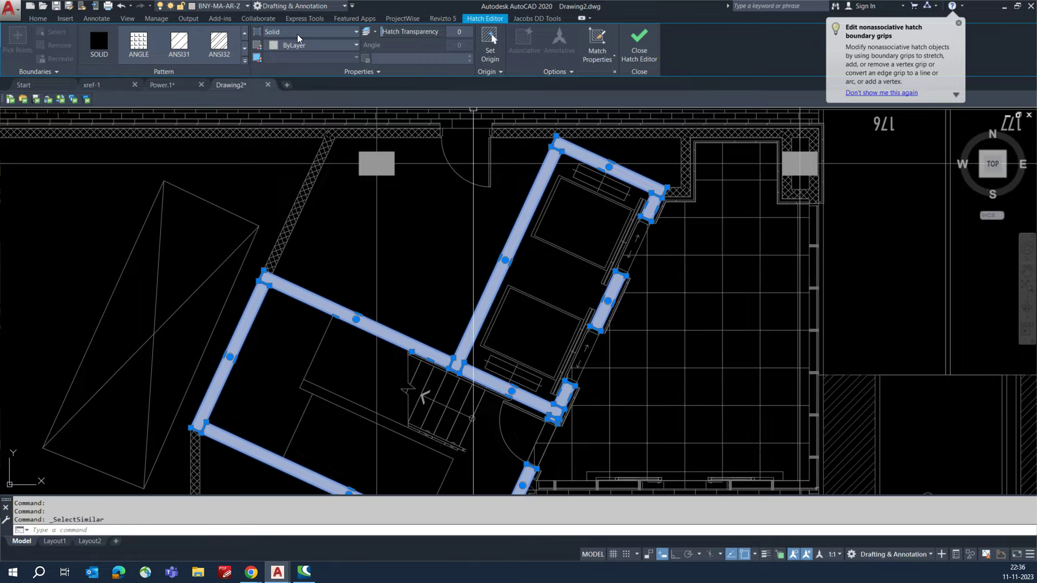
{"action": "left_click", "coordinate": [310, 46]}
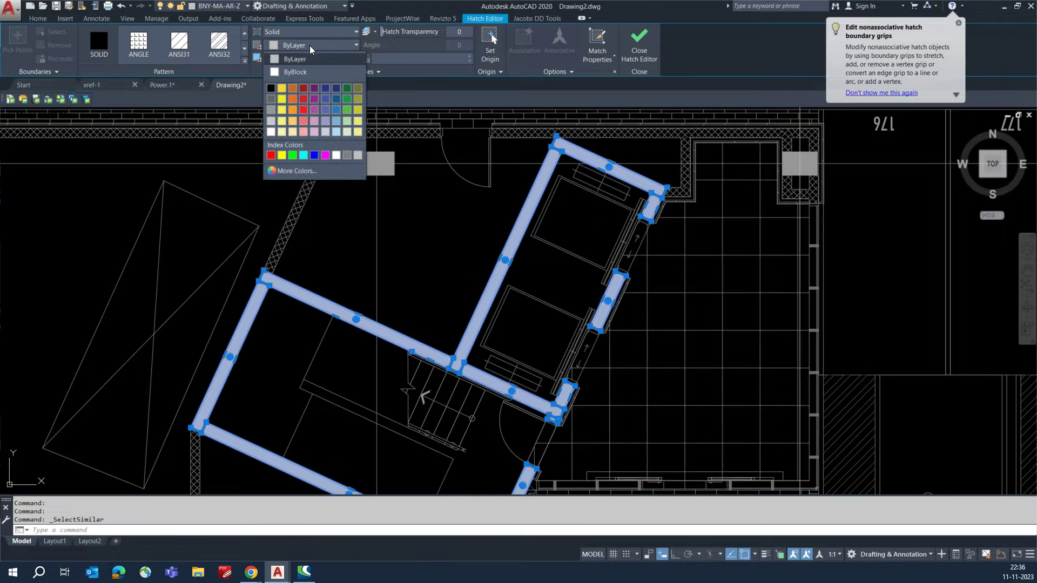
{"action": "left_click", "coordinate": [305, 104]}
{"action": "key", "text": "Escape"}
{"action": "key", "text": "Escape"}
{"action": "scroll", "coordinate": [378, 259], "scroll_direction": "down", "scroll_amount": 5}
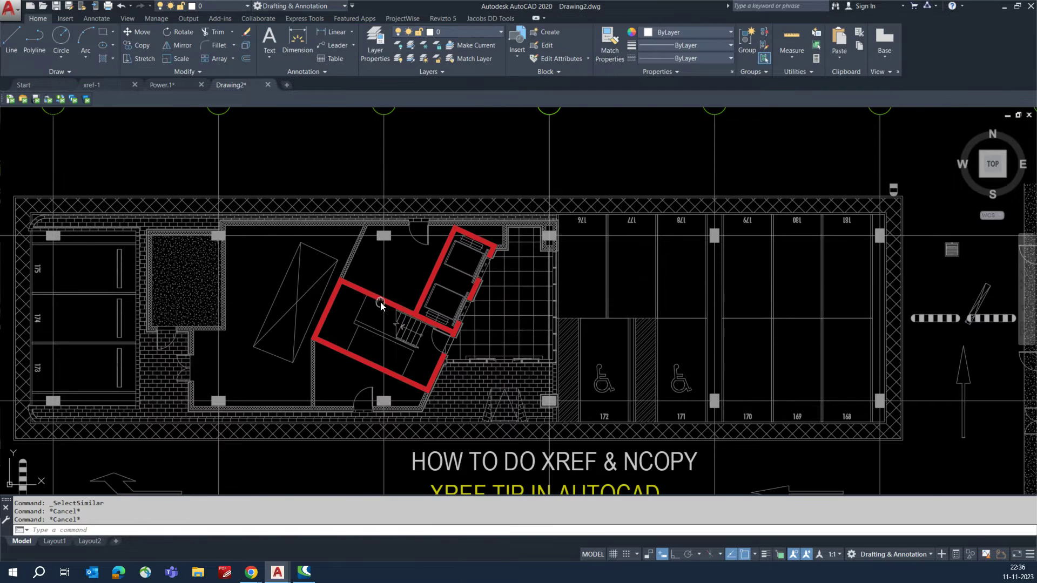
{"action": "scroll", "coordinate": [361, 250], "scroll_direction": "up", "scroll_amount": 1}
{"action": "scroll", "coordinate": [361, 250], "scroll_direction": "down", "scroll_amount": 1}
{"action": "scroll", "coordinate": [310, 334], "scroll_direction": "up", "scroll_amount": 1}
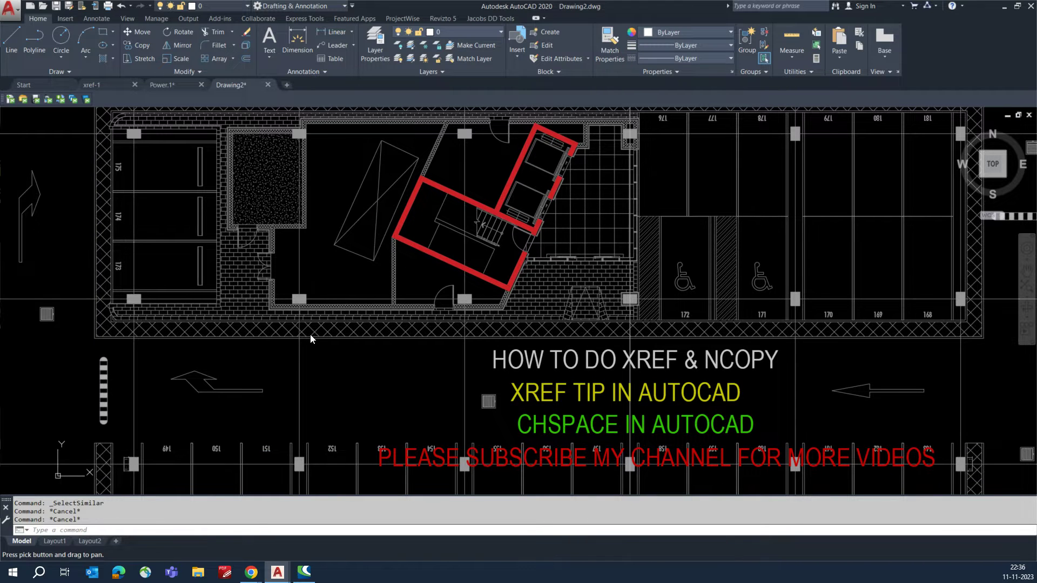
{"action": "type", "text": "ncopy"}
{"action": "key", "text": "Return"}
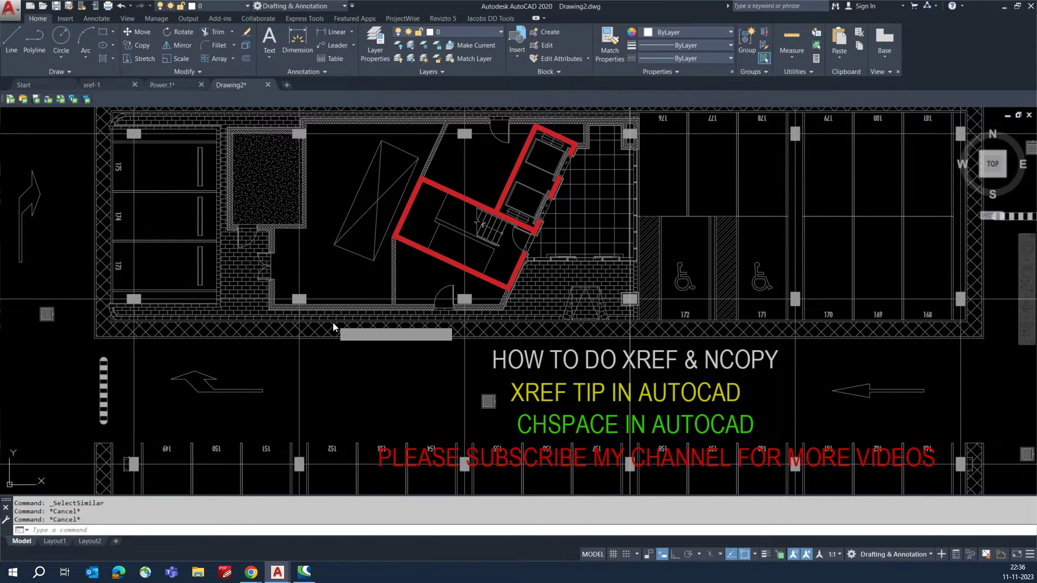
{"action": "scroll", "coordinate": [335, 330], "scroll_direction": "up", "scroll_amount": 2}
{"action": "key", "text": "Escape"}
{"action": "left_click", "coordinate": [335, 330]}
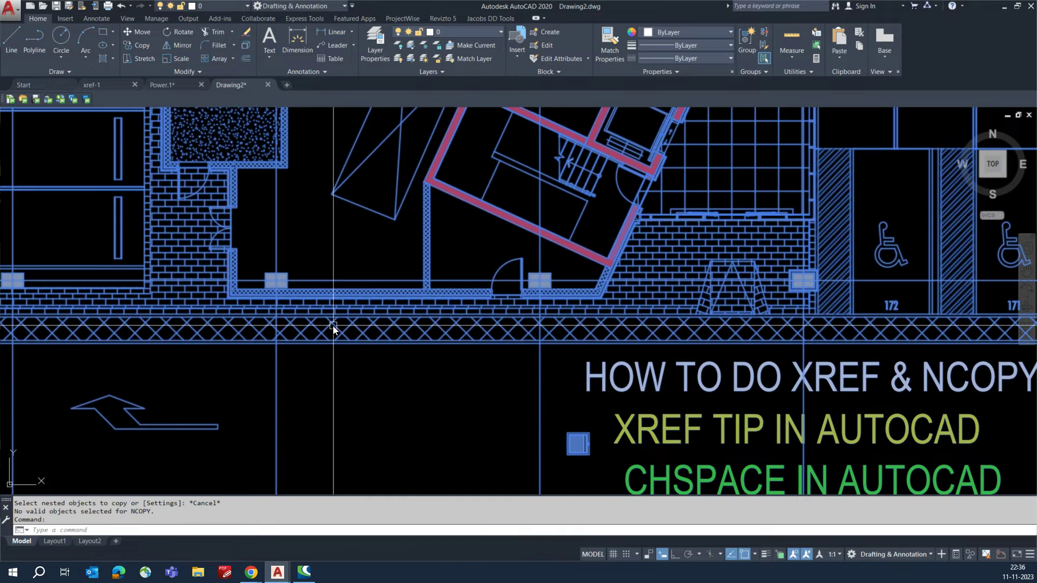
{"action": "scroll", "coordinate": [335, 330], "scroll_direction": "down", "scroll_amount": 4}
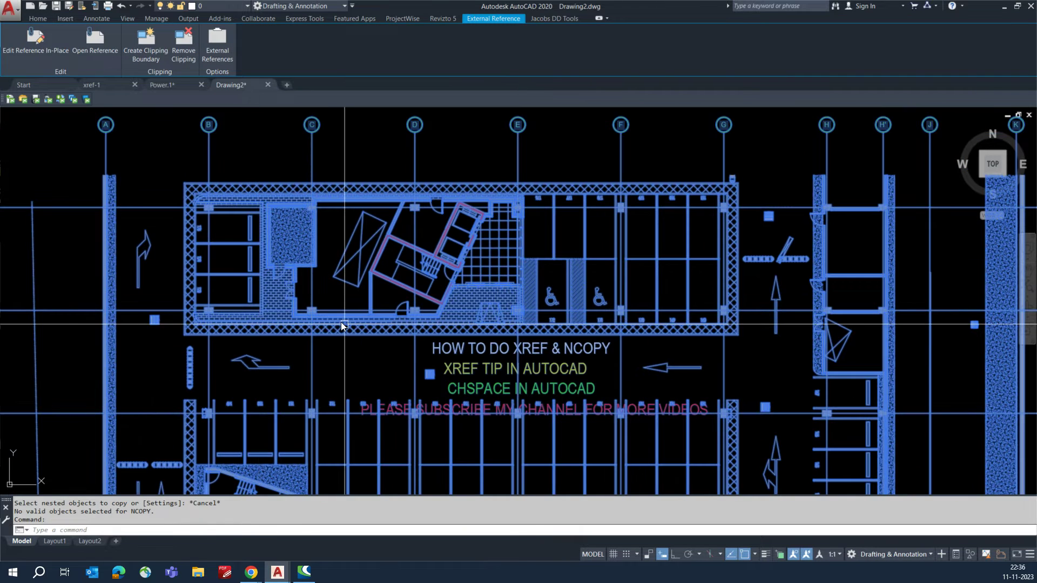
{"action": "key", "text": "Escape"}
Start NCOPY with the perimeter cross-hatch, the brick paving hatch and the speckled room hatch as the nested objects
{"action": "type", "text": "NCOPY"}
{"action": "key", "text": "Return"}
{"action": "scroll", "coordinate": [335, 330], "scroll_direction": "up", "scroll_amount": 4}
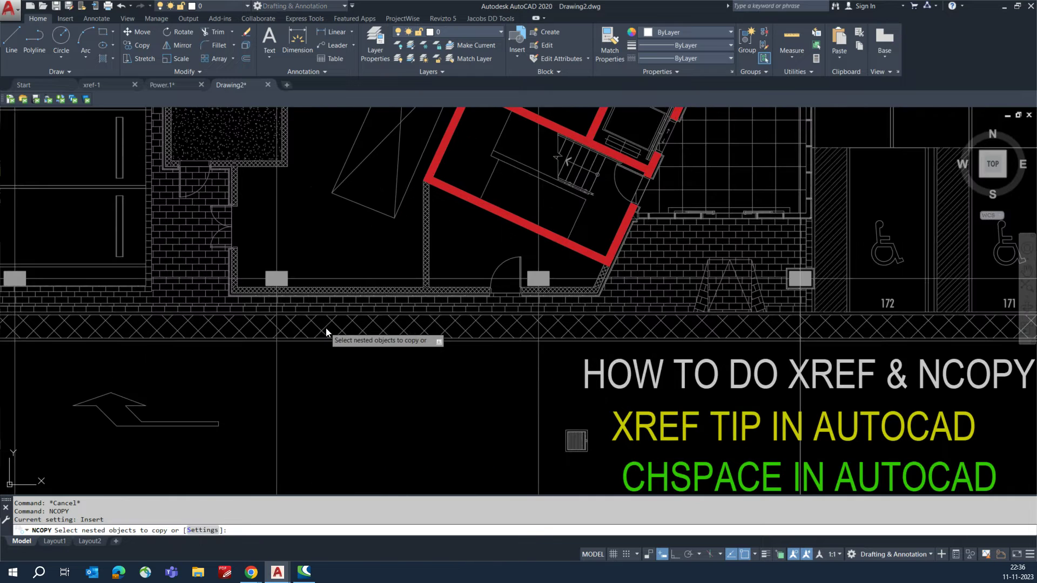
{"action": "left_click", "coordinate": [199, 281]}
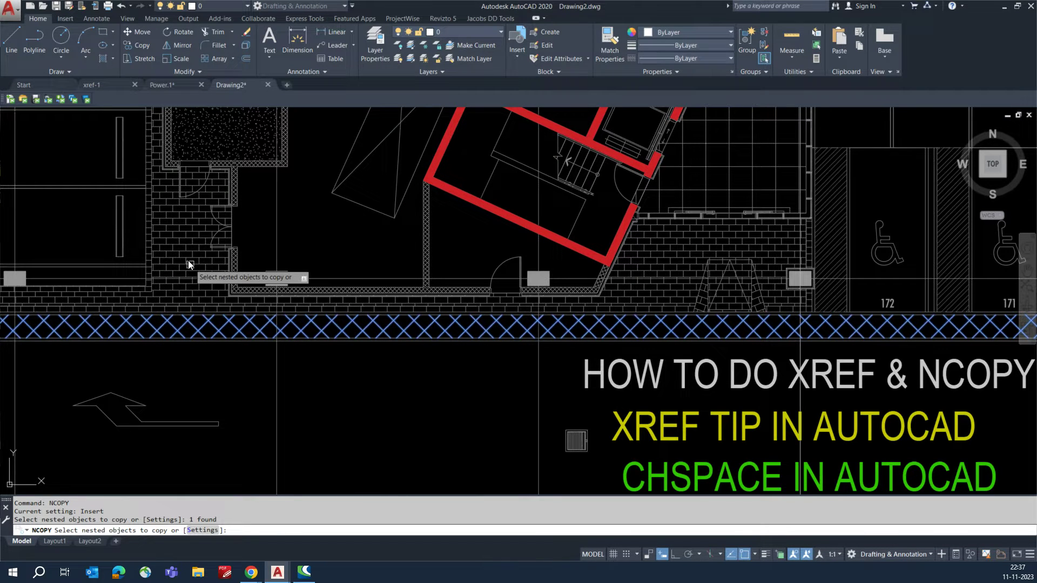
{"action": "left_click", "coordinate": [190, 255]}
{"action": "left_click", "coordinate": [232, 218]}
{"action": "left_click", "coordinate": [233, 148]}
{"action": "scroll", "coordinate": [343, 264], "scroll_direction": "down", "scroll_amount": 3}
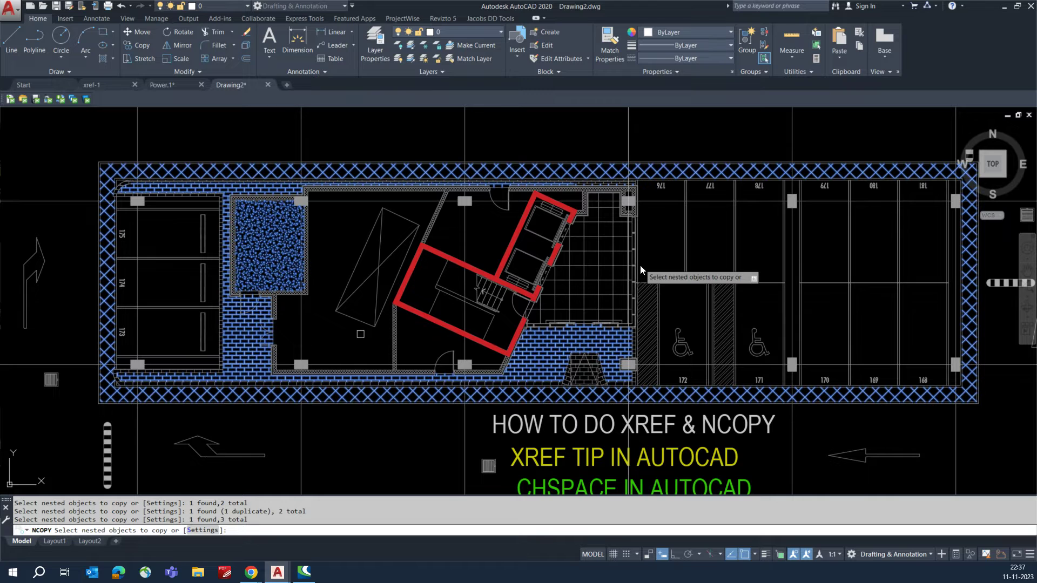
Add the square tile hatch and the slanted crossed rectangle's two diagonals and west long side to the nested selection
{"action": "left_click", "coordinate": [604, 281]}
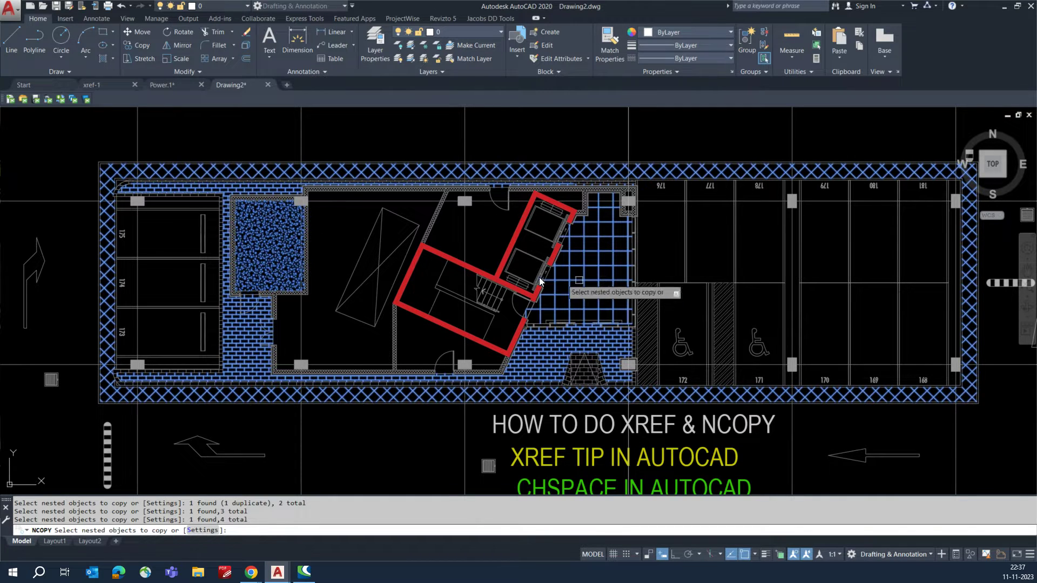
{"action": "left_click", "coordinate": [376, 283]}
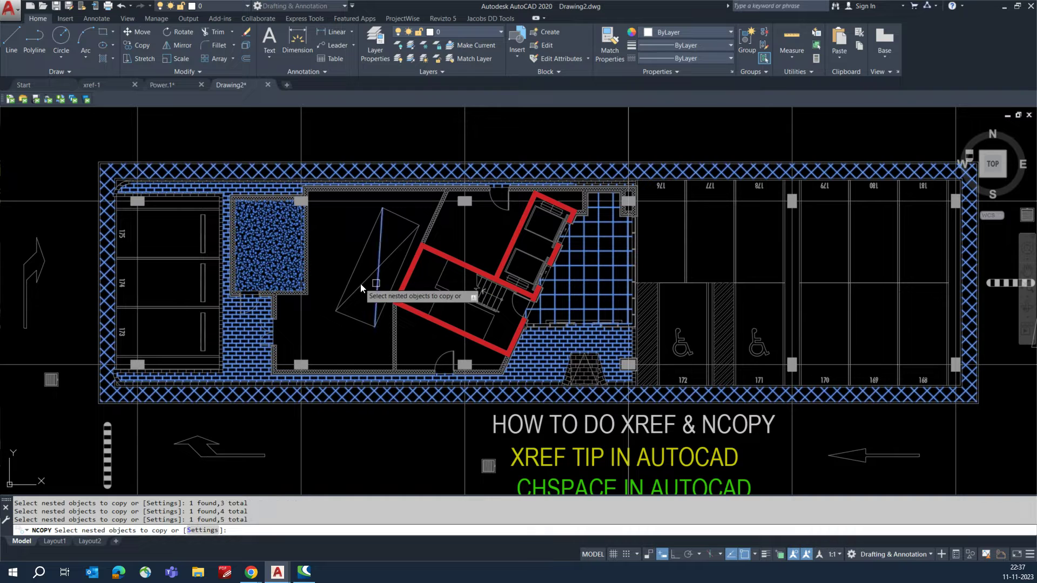
{"action": "left_click", "coordinate": [358, 270]}
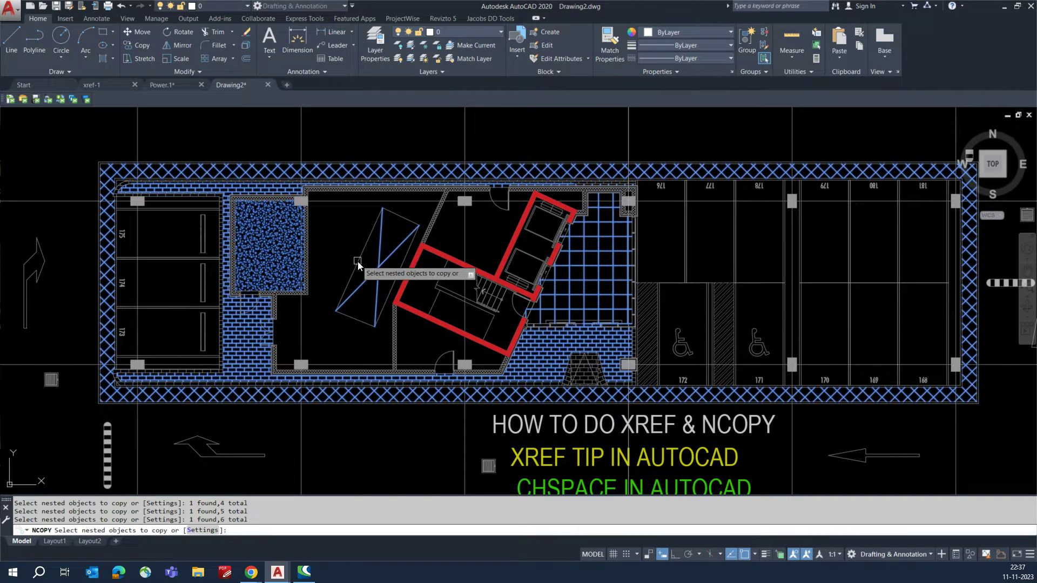
{"action": "left_click", "coordinate": [357, 261]}
Copy all chosen nested objects in place, using the crossing of the slanted rectangle's diagonals as both base and second point
{"action": "right_click", "coordinate": [360, 261]}
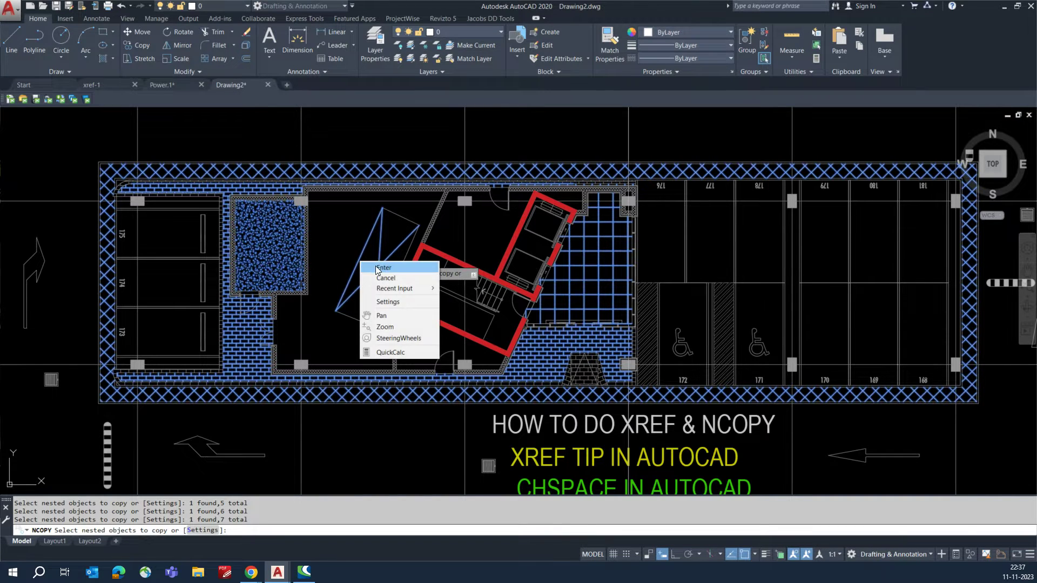
{"action": "left_click", "coordinate": [376, 267]}
{"action": "left_click", "coordinate": [375, 267]}
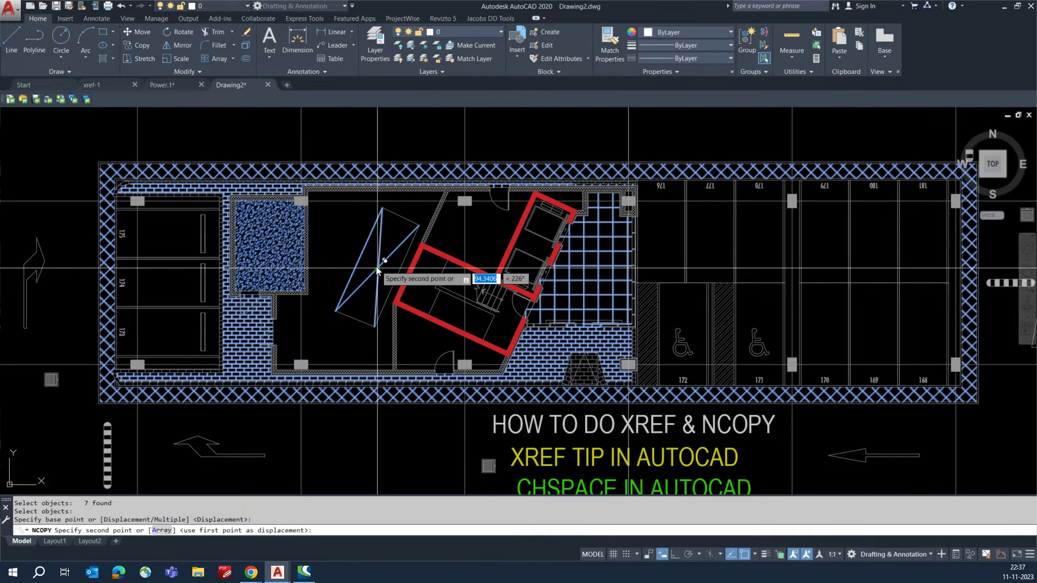
{"action": "scroll", "coordinate": [377, 267], "scroll_direction": "up", "scroll_amount": 2}
{"action": "scroll", "coordinate": [378, 267], "scroll_direction": "up", "scroll_amount": 2}
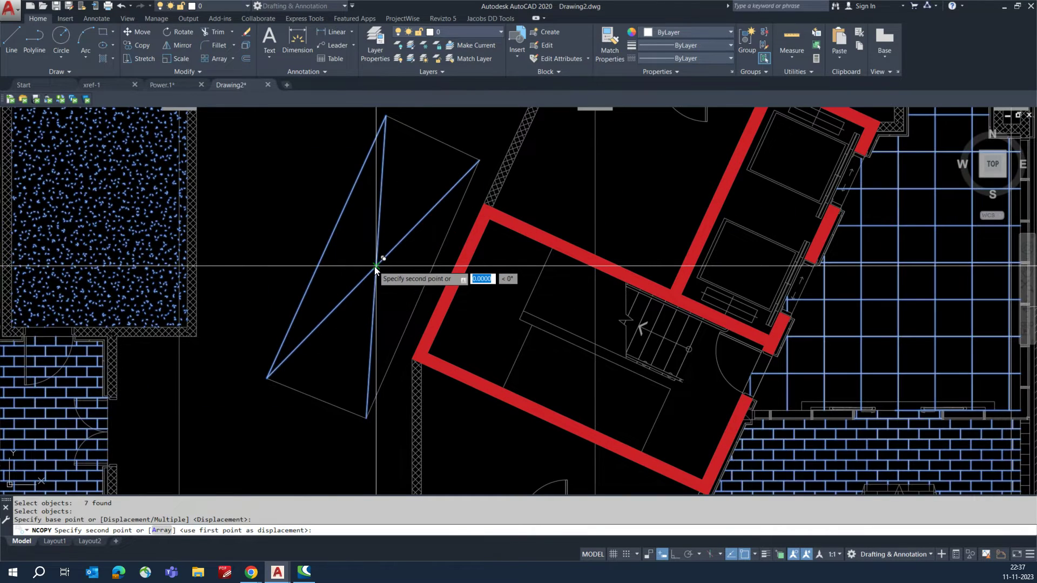
{"action": "scroll", "coordinate": [376, 267], "scroll_direction": "down", "scroll_amount": 6}
{"action": "key", "text": "Escape"}
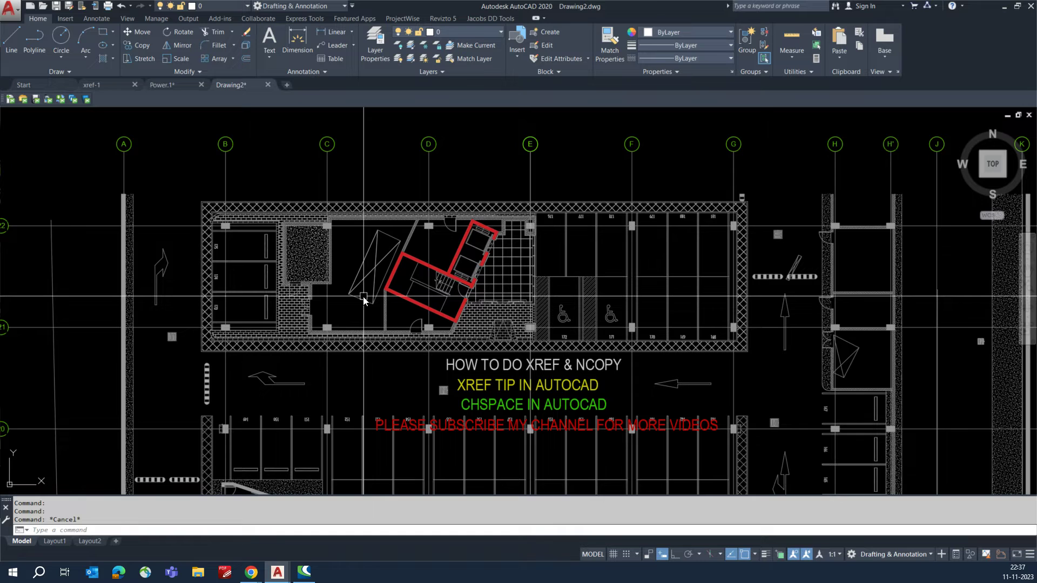
Copy the slanted rectangle's two short sides in place with NCOPY, using its upper east corner as both points
{"action": "type", "text": "NCOPY"}
{"action": "key", "text": "Return"}
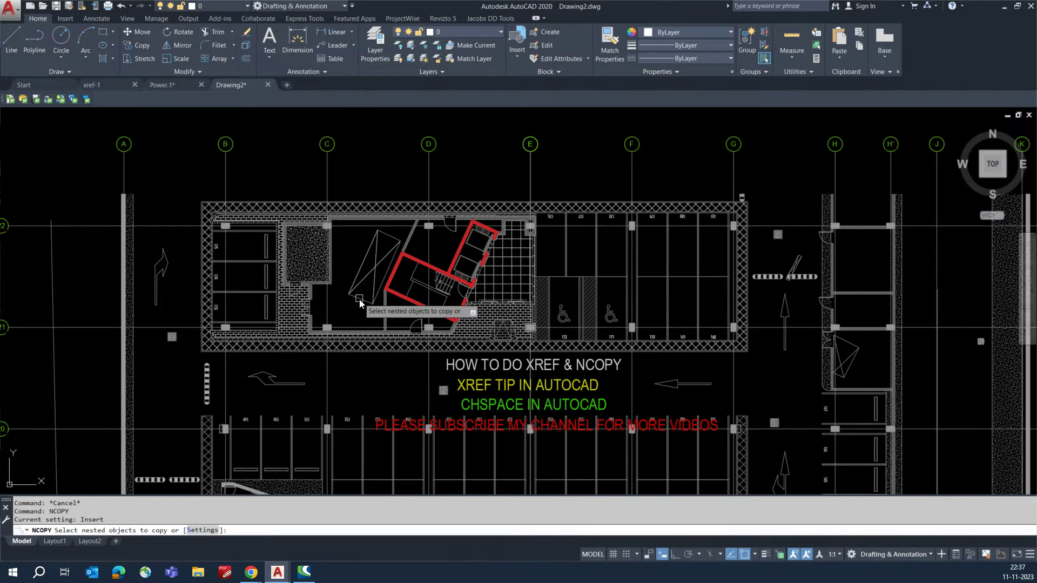
{"action": "left_click", "coordinate": [391, 236]}
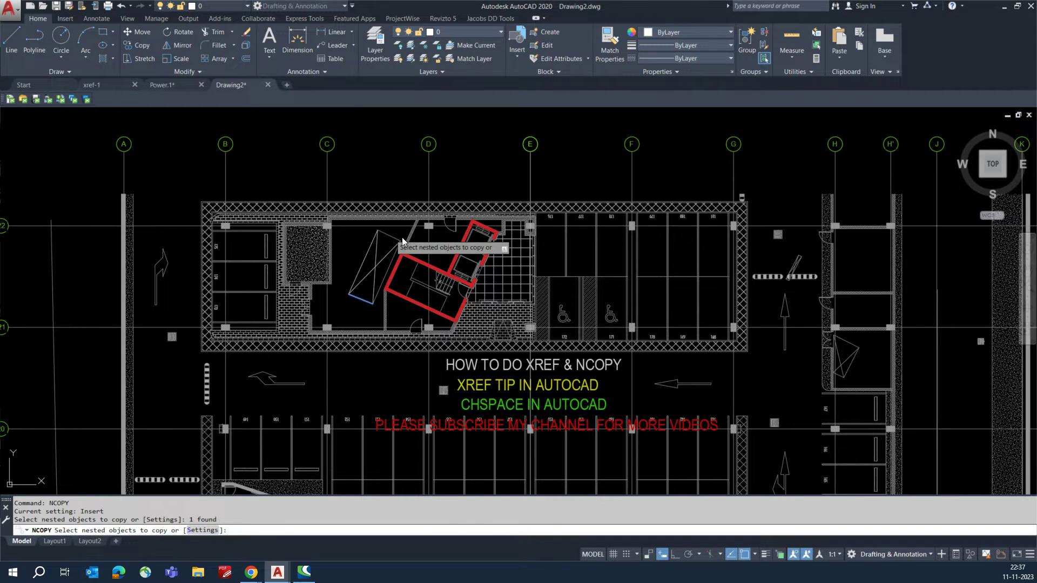
{"action": "right_click", "coordinate": [402, 241]}
{"action": "left_click", "coordinate": [415, 244]}
{"action": "scroll", "coordinate": [397, 242], "scroll_direction": "up", "scroll_amount": 6}
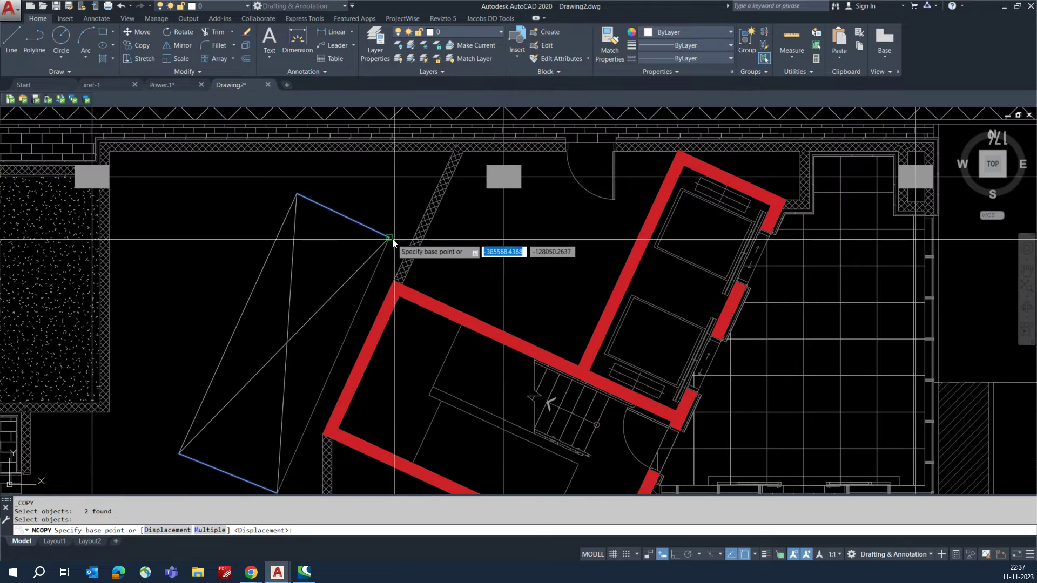
{"action": "left_click", "coordinate": [390, 238]}
{"action": "left_click", "coordinate": [389, 238]}
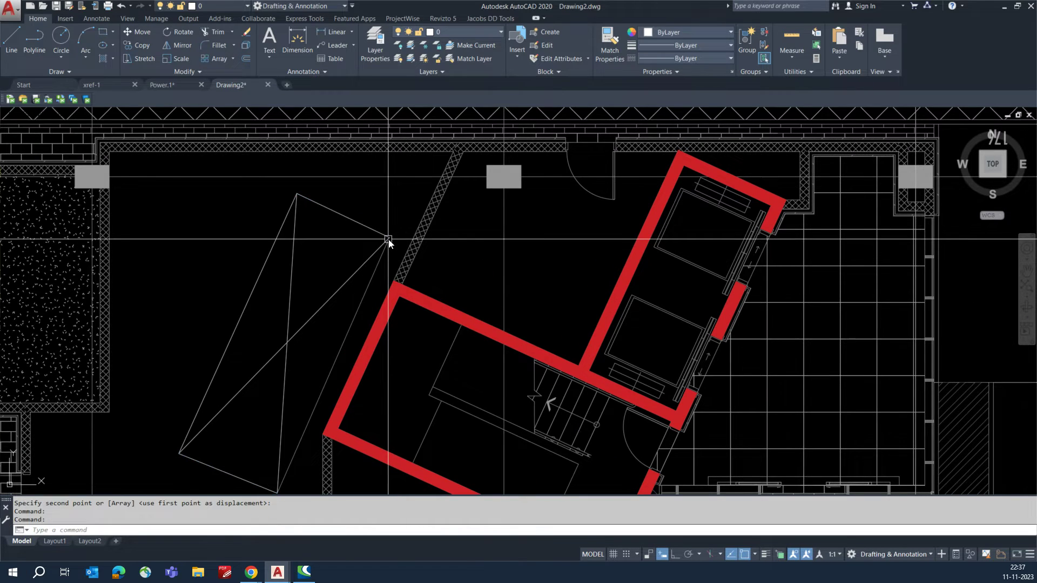
Select the copied perimeter, brick, speckled and tile hatches with the slanted rectangle's copied lines, and set their color to green
{"action": "scroll", "coordinate": [378, 248], "scroll_direction": "down", "scroll_amount": 7}
{"action": "left_click", "coordinate": [276, 219]}
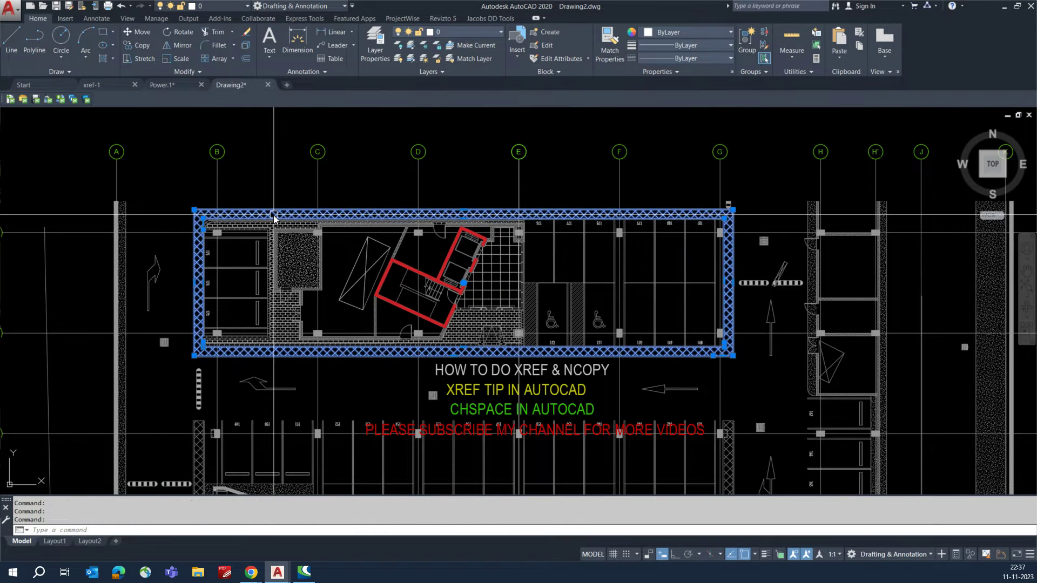
{"action": "left_click", "coordinate": [278, 267]}
{"action": "left_click", "coordinate": [286, 318]}
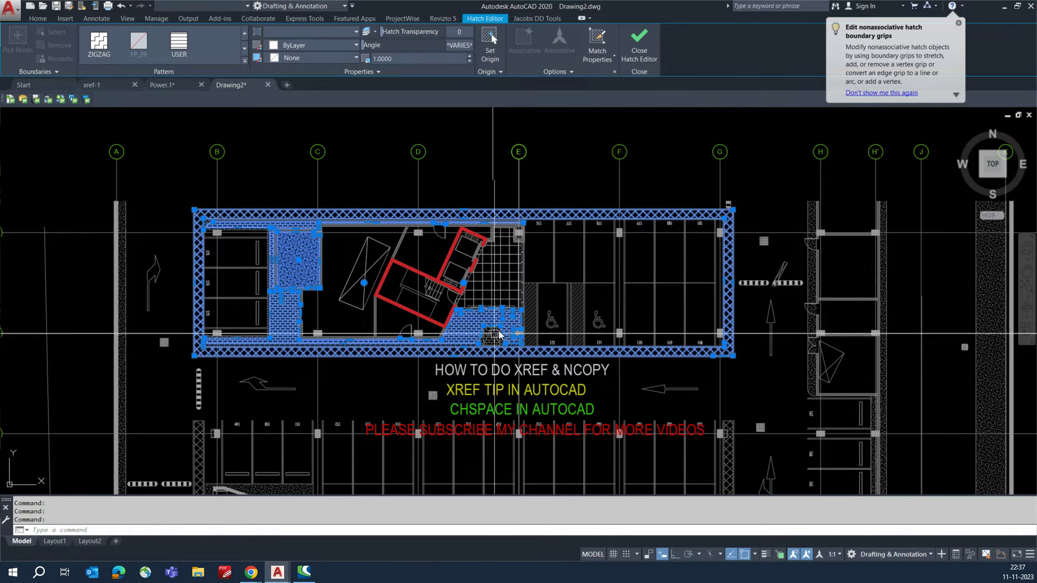
{"action": "left_click", "coordinate": [486, 281]}
{"action": "left_click", "coordinate": [328, 193]}
{"action": "left_click", "coordinate": [391, 326]}
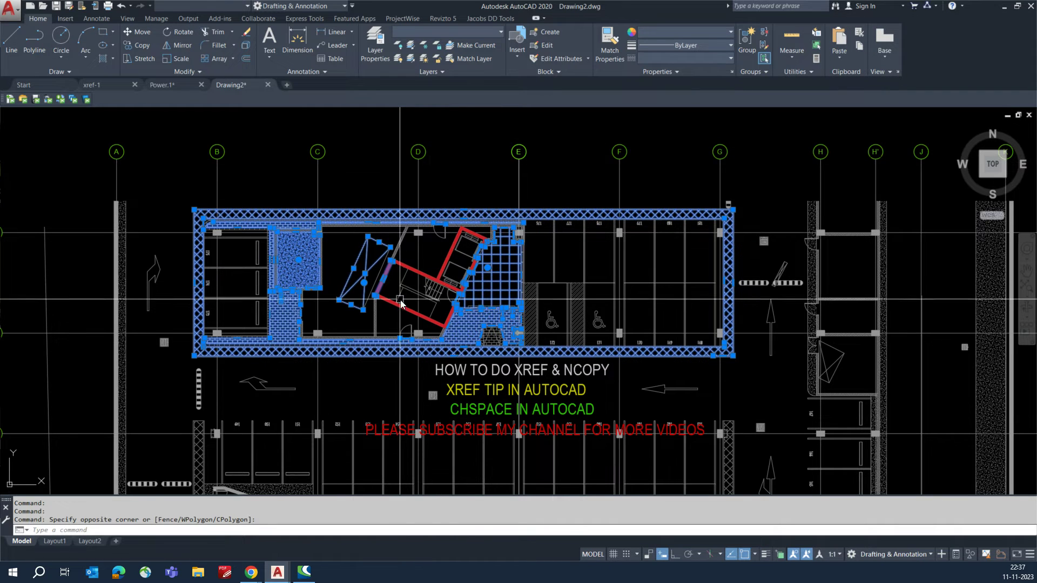
{"action": "left_click", "coordinate": [400, 281]}
{"action": "left_click", "coordinate": [535, 289]}
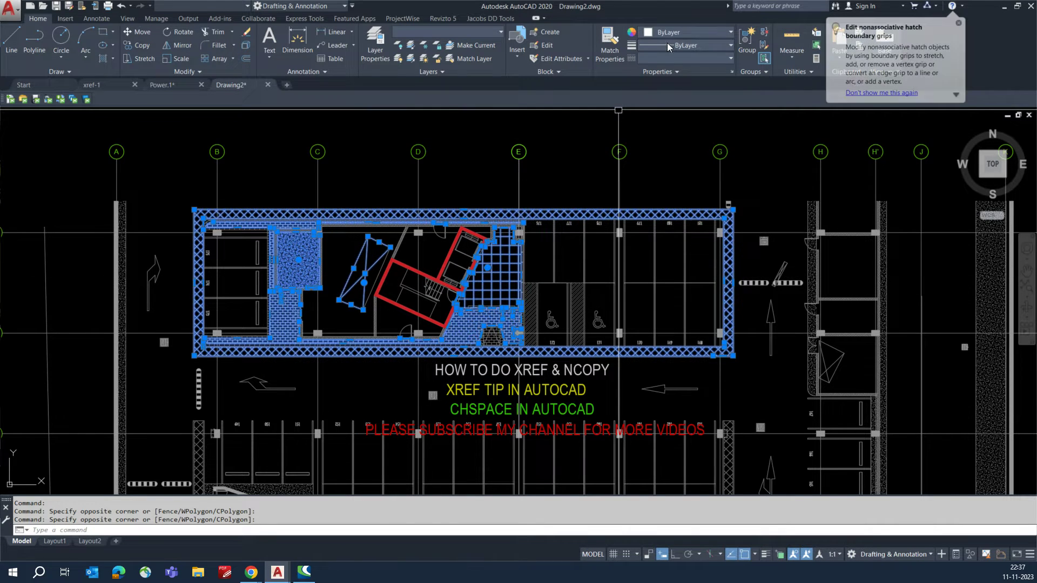
{"action": "left_click", "coordinate": [678, 31]}
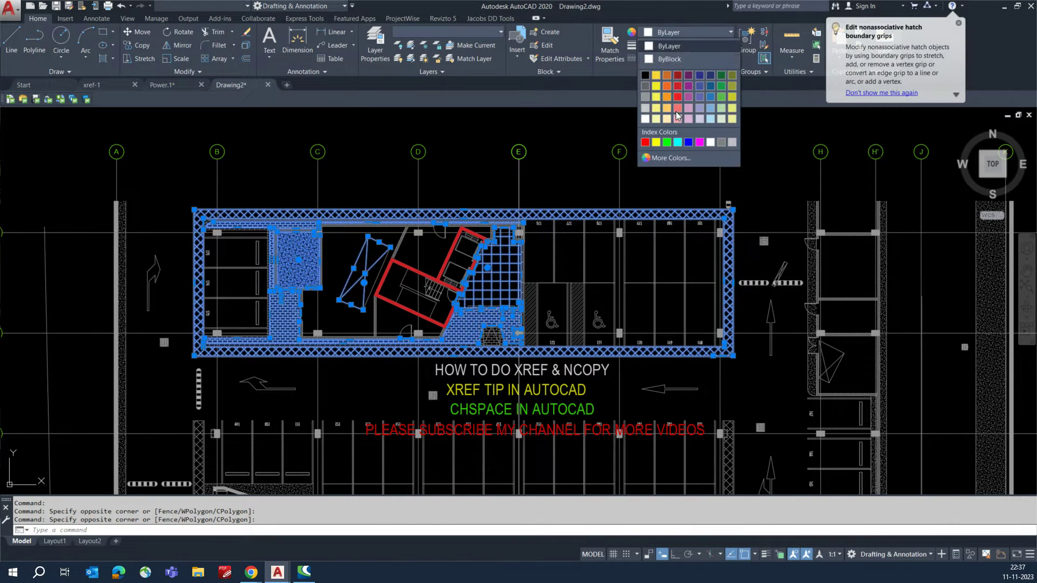
{"action": "left_click", "coordinate": [668, 141]}
{"action": "key", "text": "Escape"}
{"action": "key", "text": "Escape"}
Examine the recolored hatches and lines in the upper building block against the rest of the attached plan
{"action": "middle_click_drag", "start_coordinate": [417, 259], "coordinate": [416, 207]}
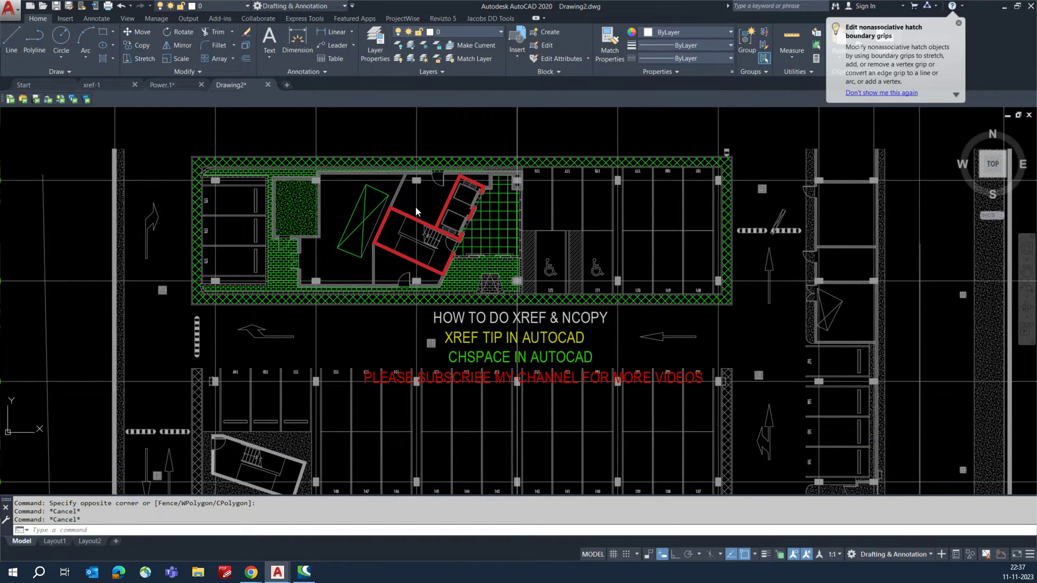
{"action": "scroll", "coordinate": [272, 237], "scroll_direction": "down", "scroll_amount": 4}
{"action": "scroll", "coordinate": [257, 225], "scroll_direction": "up", "scroll_amount": 6}
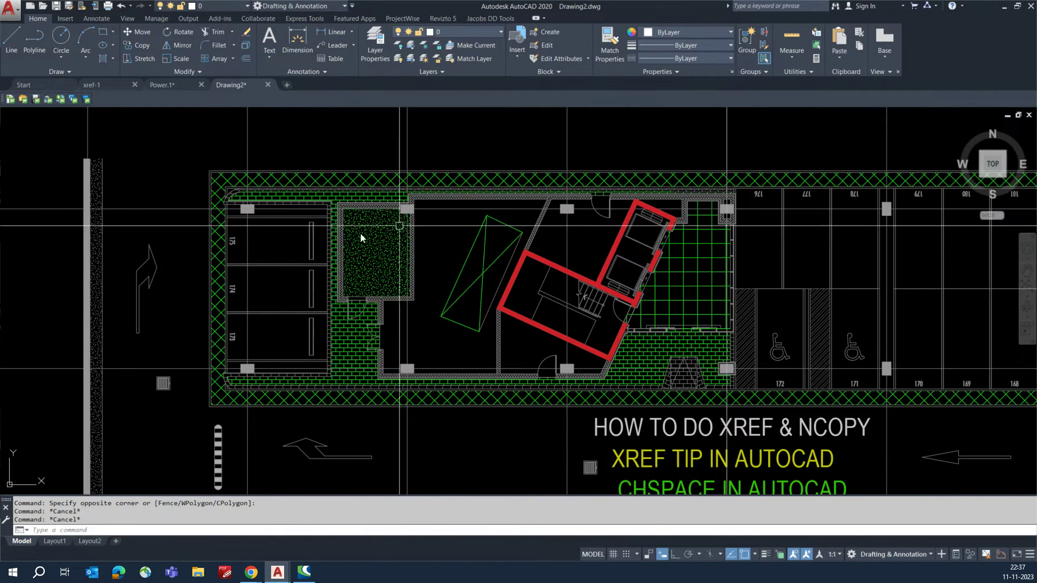
{"action": "scroll", "coordinate": [356, 238], "scroll_direction": "down", "scroll_amount": 3}
{"action": "middle_click_drag", "start_coordinate": [343, 243], "coordinate": [349, 199]}
{"action": "scroll", "coordinate": [349, 199], "scroll_direction": "down", "scroll_amount": 2}
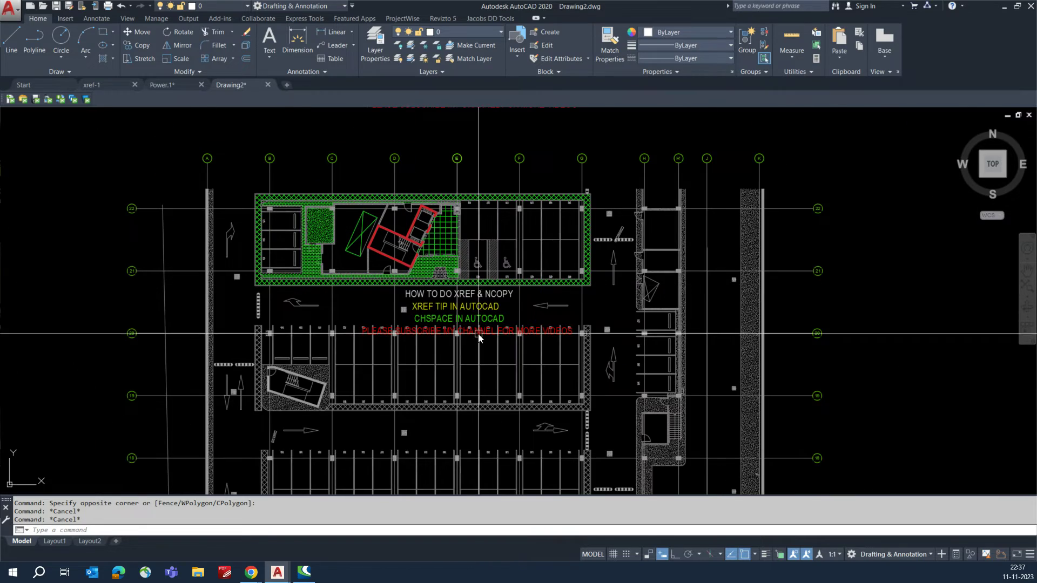
{"action": "middle_click_drag", "start_coordinate": [478, 328], "coordinate": [419, 252]}
{"action": "scroll", "coordinate": [419, 252], "scroll_direction": "down", "scroll_amount": 5}
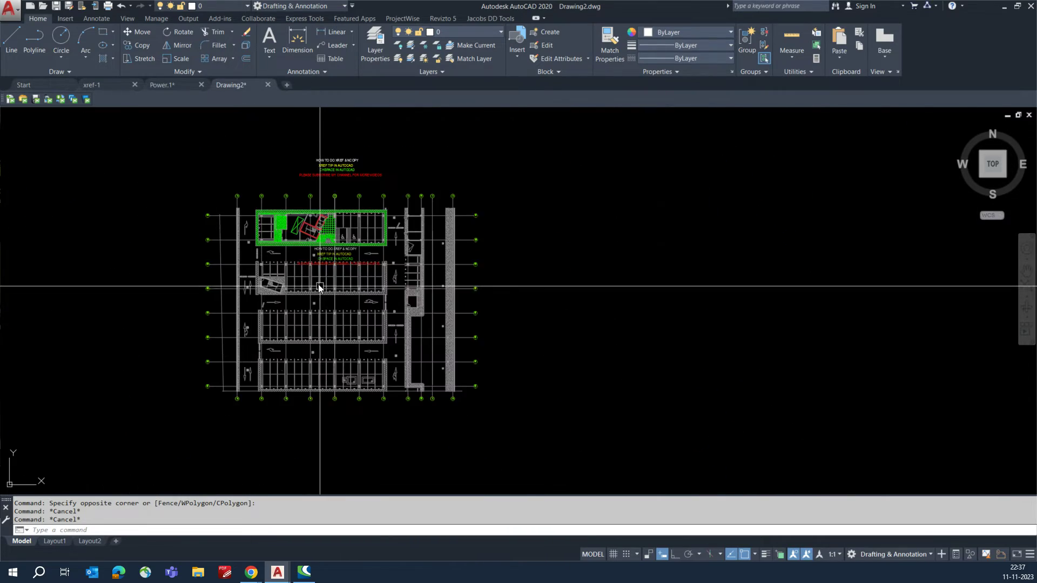
{"action": "scroll", "coordinate": [318, 284], "scroll_direction": "up", "scroll_amount": 7}
{"action": "middle_click_drag", "start_coordinate": [280, 218], "coordinate": [301, 275]}
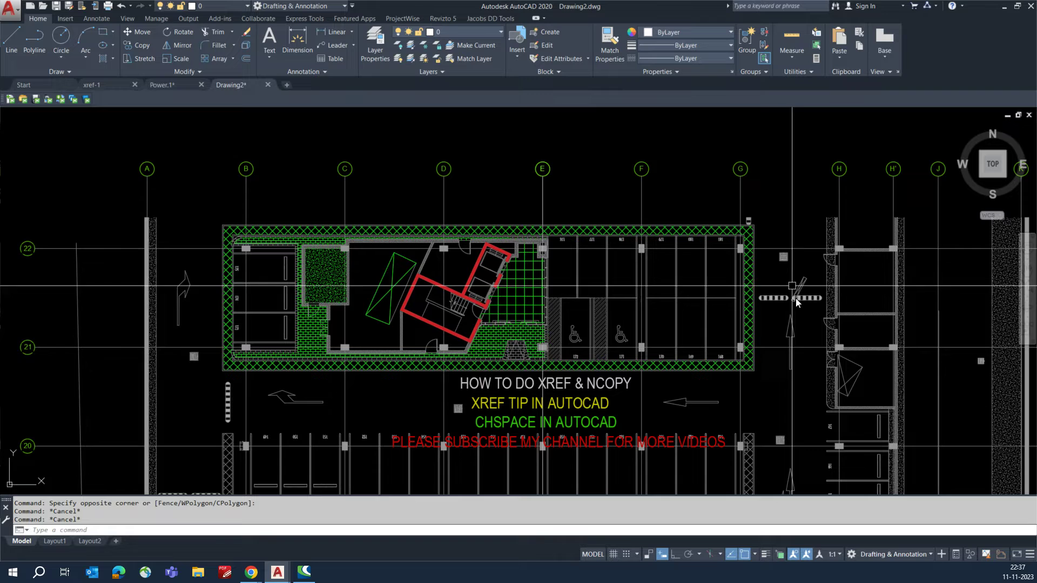
Erase the copied green perimeter cross-hatch and the copied green brick hatch
{"action": "scroll", "coordinate": [754, 294], "scroll_direction": "up", "scroll_amount": 1}
{"action": "type", "text": "e"}
{"action": "key", "text": "Return"}
{"action": "left_click", "coordinate": [471, 332]}
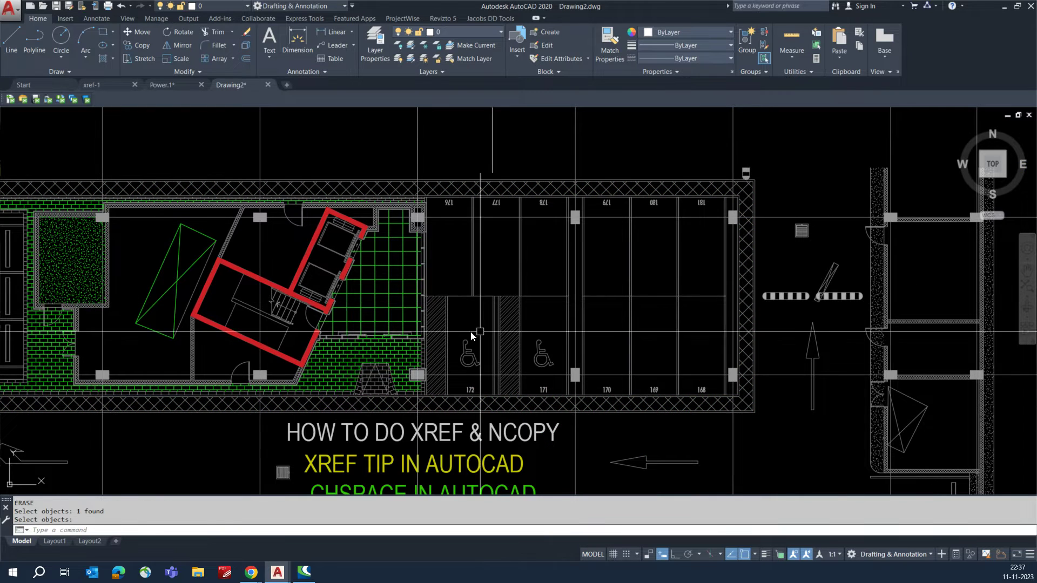
{"action": "scroll", "coordinate": [471, 332], "scroll_direction": "up", "scroll_amount": 1}
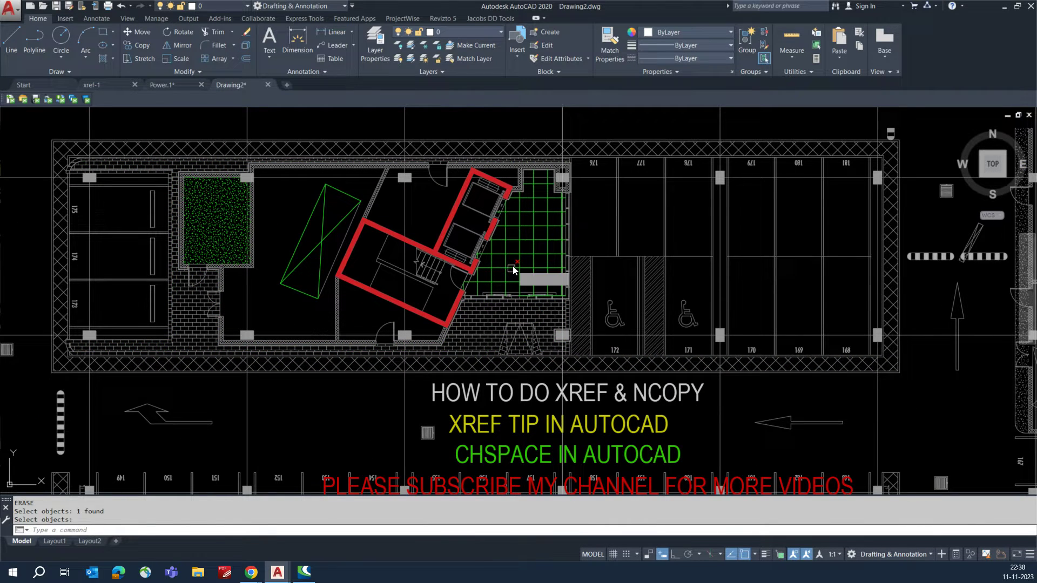
{"action": "key", "text": "Escape"}
{"action": "key", "text": "Escape"}
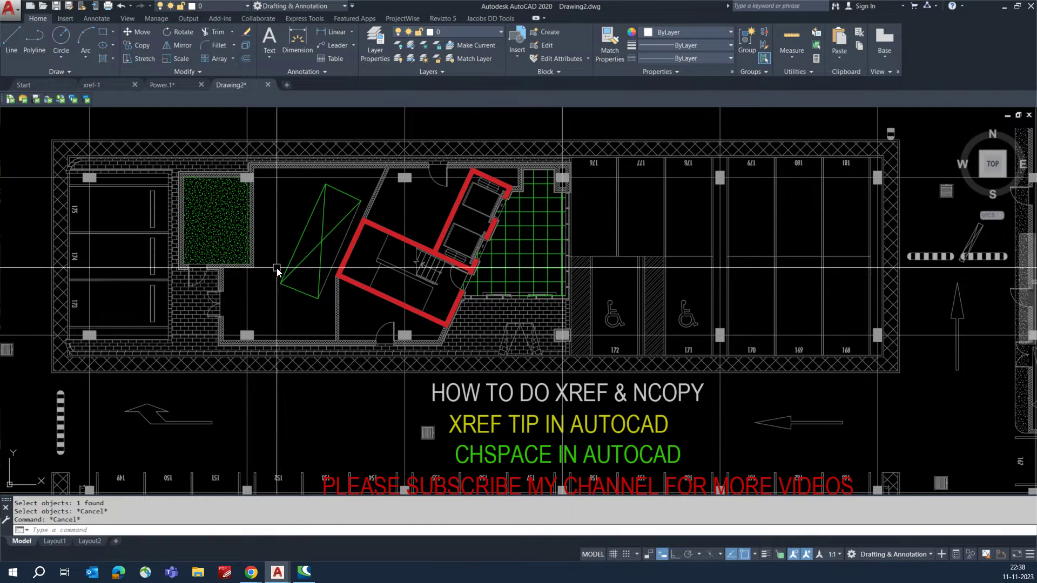
Draw a rectangle enclosing the plan's upper building block and the four lines of title text below it
{"action": "middle_click_drag", "start_coordinate": [225, 281], "coordinate": [296, 281]}
{"action": "scroll", "coordinate": [291, 277], "scroll_direction": "down", "scroll_amount": 1}
{"action": "type", "text": "rec"}
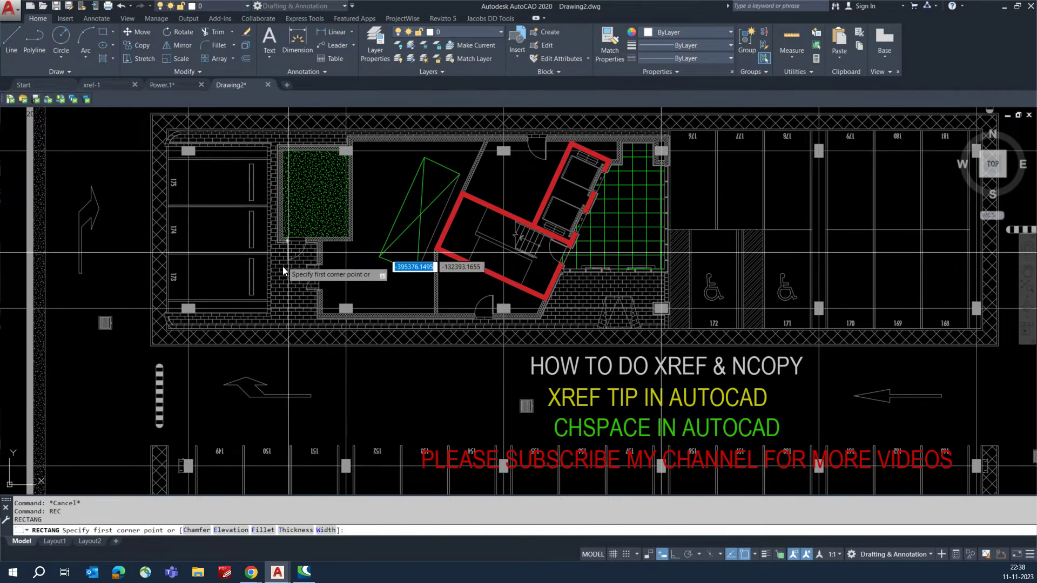
{"action": "key", "text": "Return"}
{"action": "scroll", "coordinate": [283, 260], "scroll_direction": "down", "scroll_amount": 1}
{"action": "left_click", "coordinate": [196, 164]}
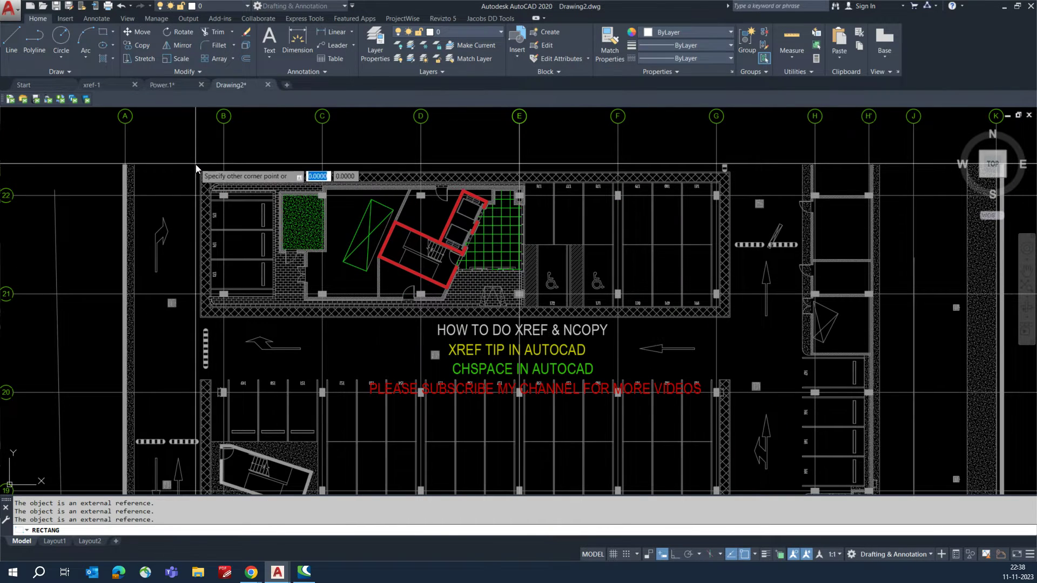
{"action": "left_click", "coordinate": [746, 410]}
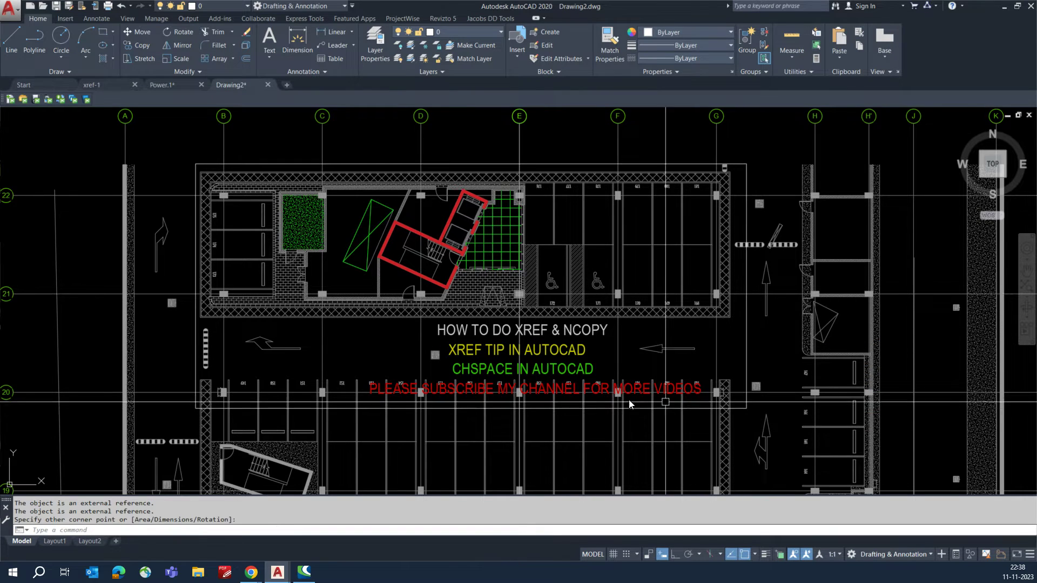
Clip the attached plan with XCLIP, using the rectangle around the upper building block and title text as a new polyline boundary
{"action": "scroll", "coordinate": [538, 360], "scroll_direction": "up", "scroll_amount": 3}
{"action": "scroll", "coordinate": [495, 341], "scroll_direction": "down", "scroll_amount": 3}
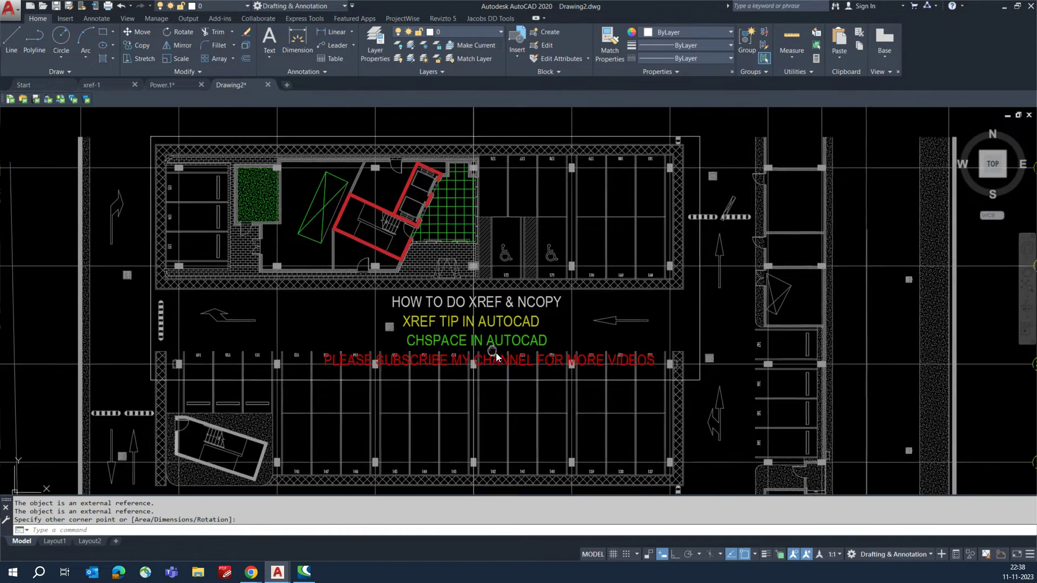
{"action": "key", "text": "Escape"}
{"action": "type", "text": "XC"}
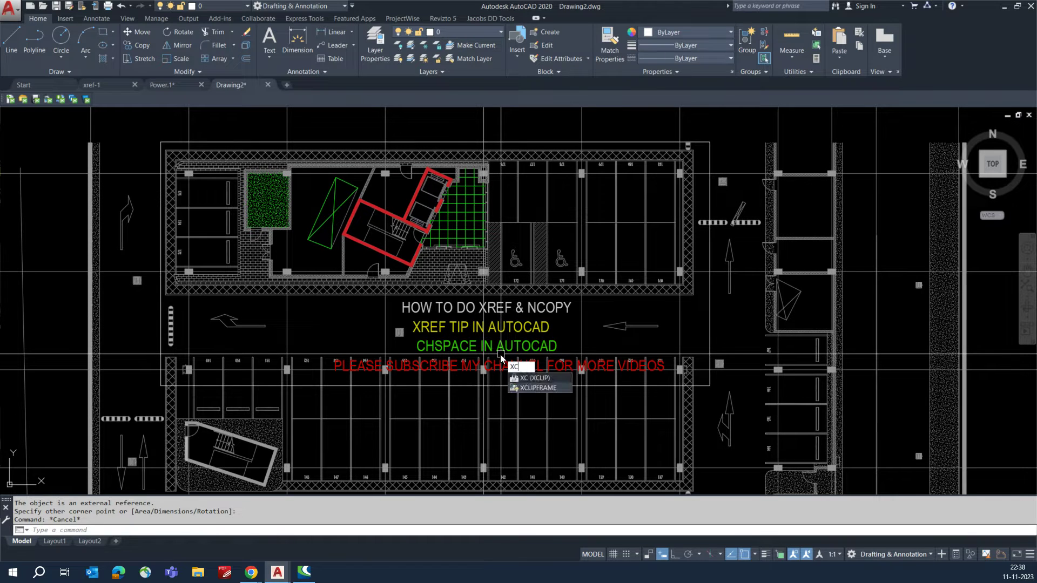
{"action": "left_click", "coordinate": [544, 380]}
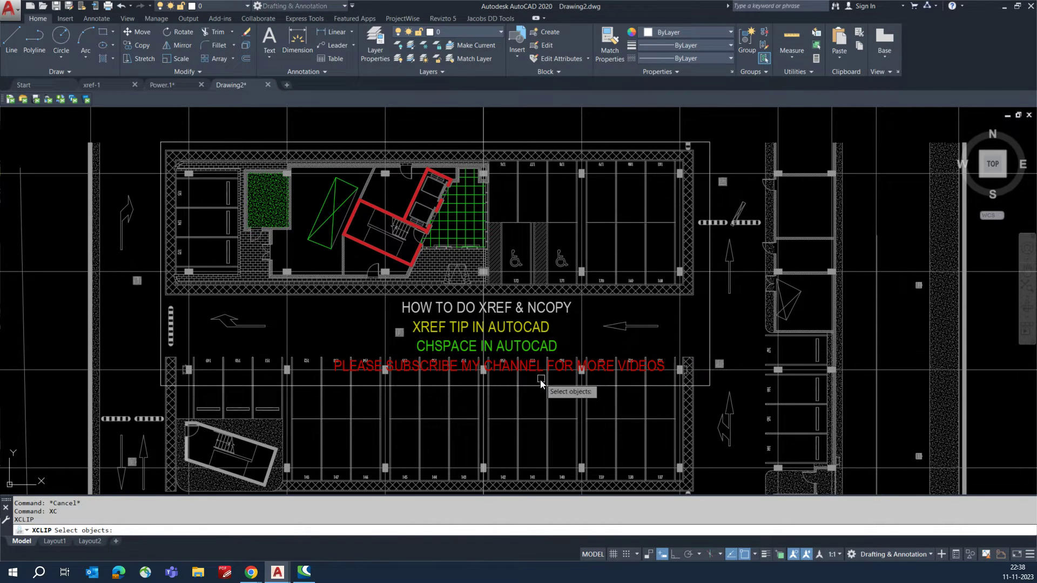
{"action": "left_click", "coordinate": [290, 318]}
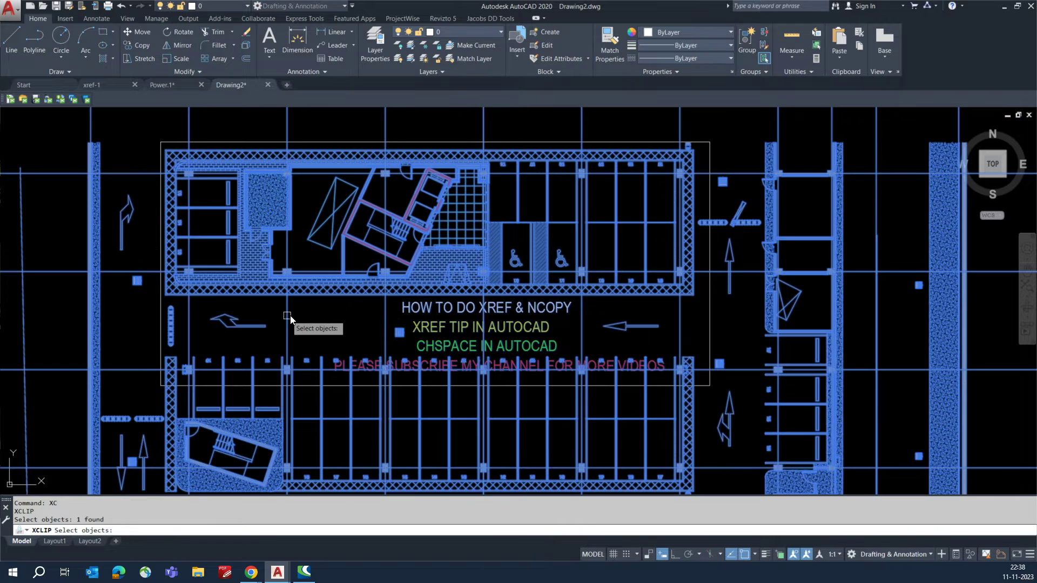
{"action": "key", "text": "Return"}
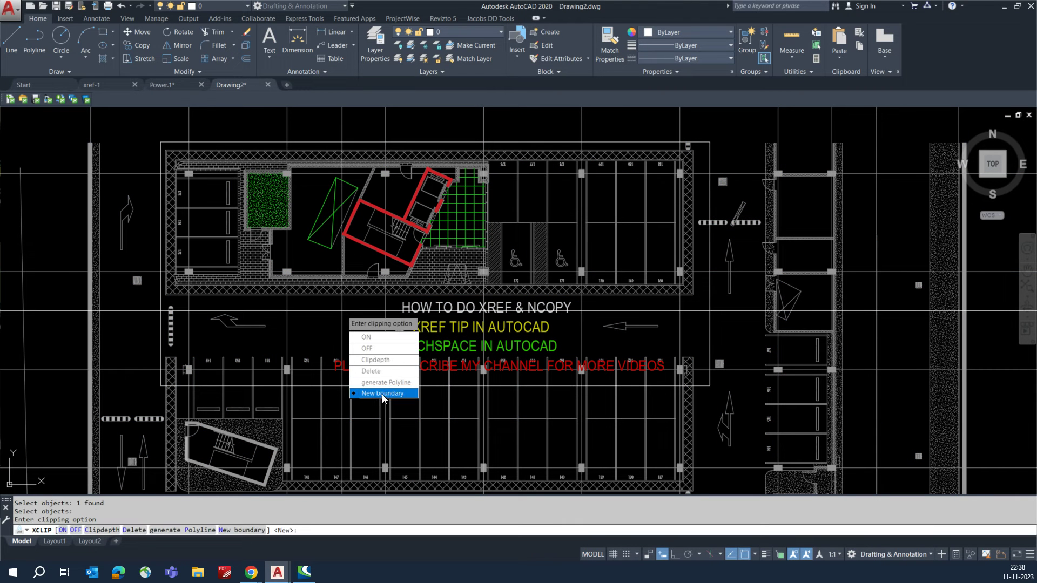
{"action": "key", "text": "Return"}
{"action": "left_click", "coordinate": [378, 336]}
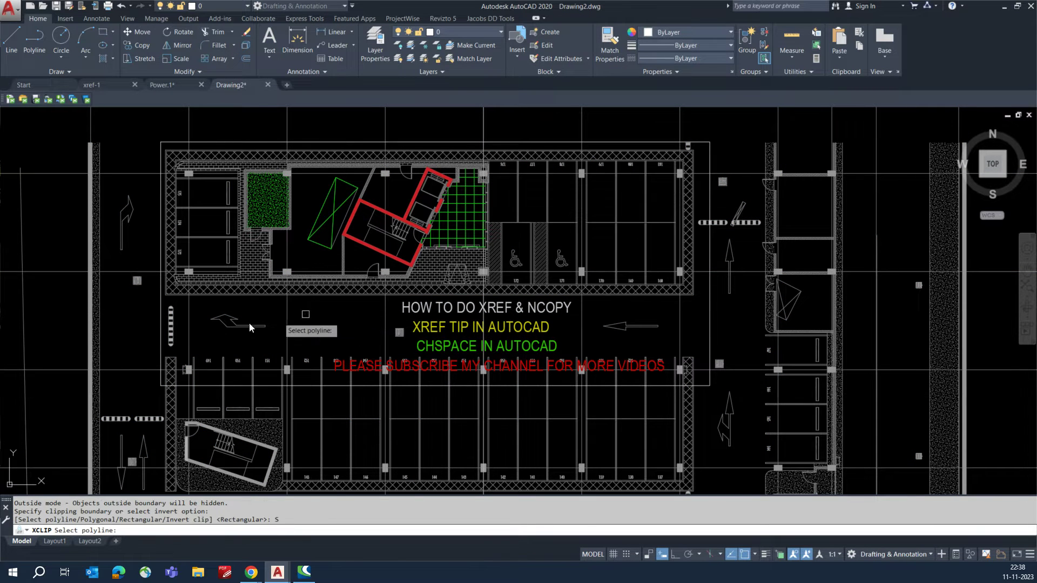
Erase the loose grid line E, its bubble and its label, which extend beyond the clipped plan area
{"action": "scroll", "coordinate": [292, 294], "scroll_direction": "down", "scroll_amount": 4}
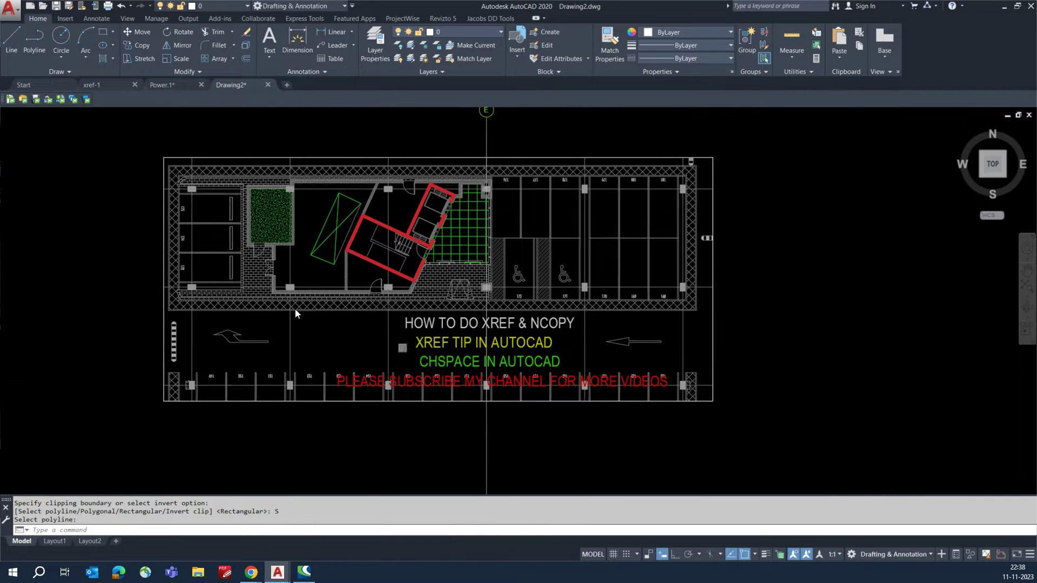
{"action": "left_click", "coordinate": [374, 390]}
{"action": "left_click", "coordinate": [370, 398]}
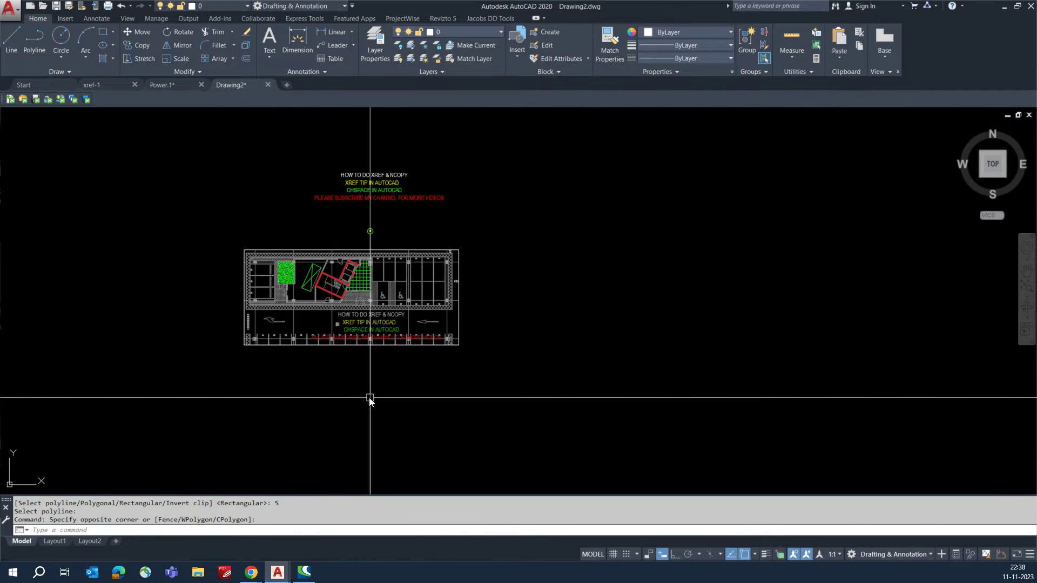
{"action": "key", "text": "Delete"}
{"action": "scroll", "coordinate": [345, 227], "scroll_direction": "up", "scroll_amount": 3}
{"action": "left_click", "coordinate": [369, 236]}
{"action": "left_click", "coordinate": [355, 244]}
{"action": "key", "text": "Delete"}
{"action": "middle_click_drag", "start_coordinate": [355, 245], "coordinate": [394, 200]}
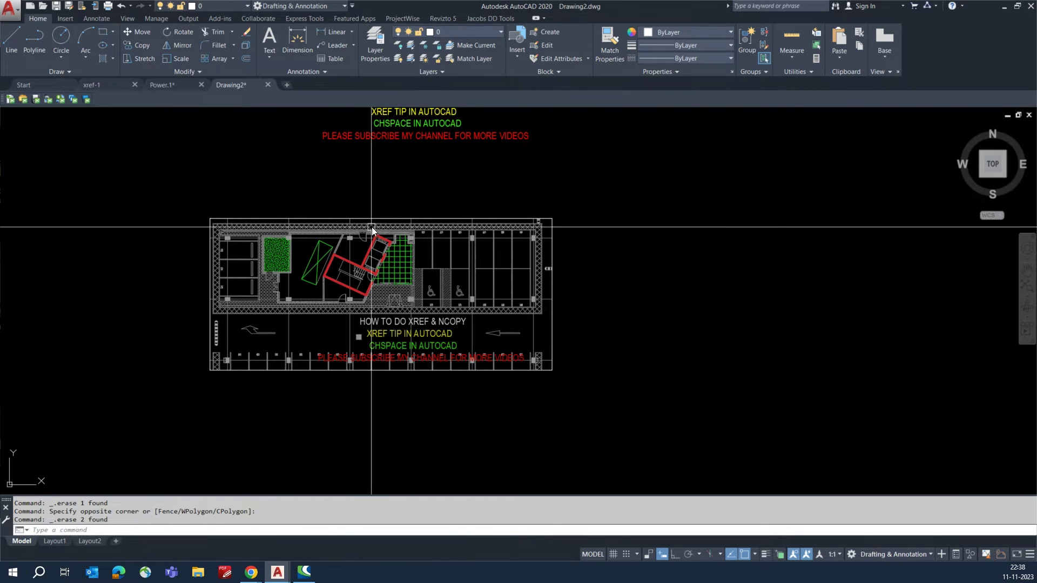
Erase the drawn rectangle that served as the clipping boundary around the plan
{"action": "scroll", "coordinate": [342, 238], "scroll_direction": "up", "scroll_amount": 3}
{"action": "scroll", "coordinate": [342, 239], "scroll_direction": "down", "scroll_amount": 3}
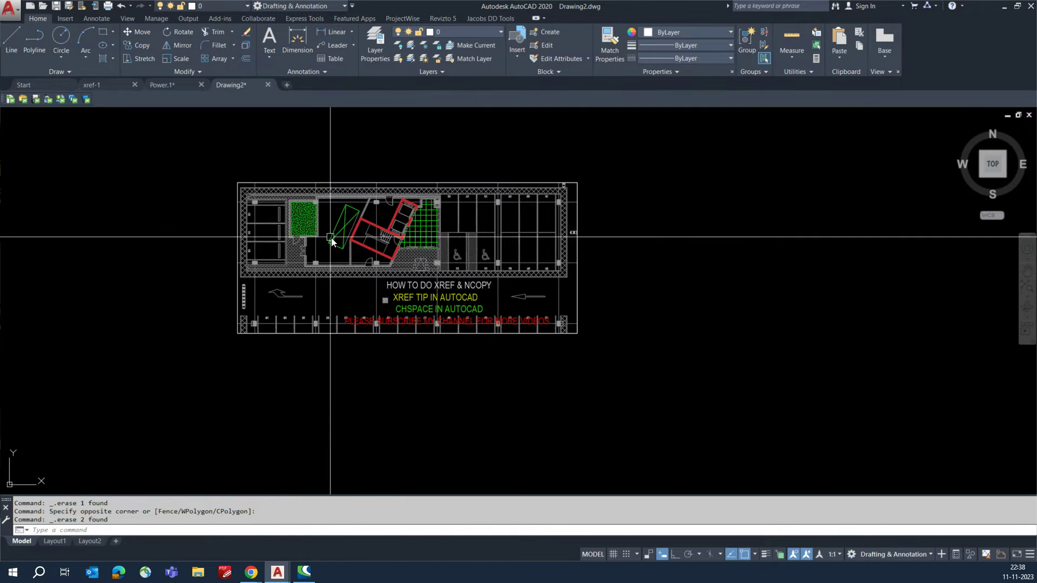
{"action": "scroll", "coordinate": [342, 239], "scroll_direction": "up", "scroll_amount": 5}
{"action": "left_click", "coordinate": [324, 254]}
{"action": "scroll", "coordinate": [317, 255], "scroll_direction": "down", "scroll_amount": 5}
{"action": "key", "text": "Escape"}
{"action": "scroll", "coordinate": [292, 250], "scroll_direction": "up", "scroll_amount": 2}
{"action": "scroll", "coordinate": [489, 266], "scroll_direction": "down", "scroll_amount": 4}
{"action": "left_click", "coordinate": [551, 297]}
{"action": "key", "text": "Escape"}
{"action": "left_click", "coordinate": [558, 294]}
{"action": "key", "text": "Delete"}
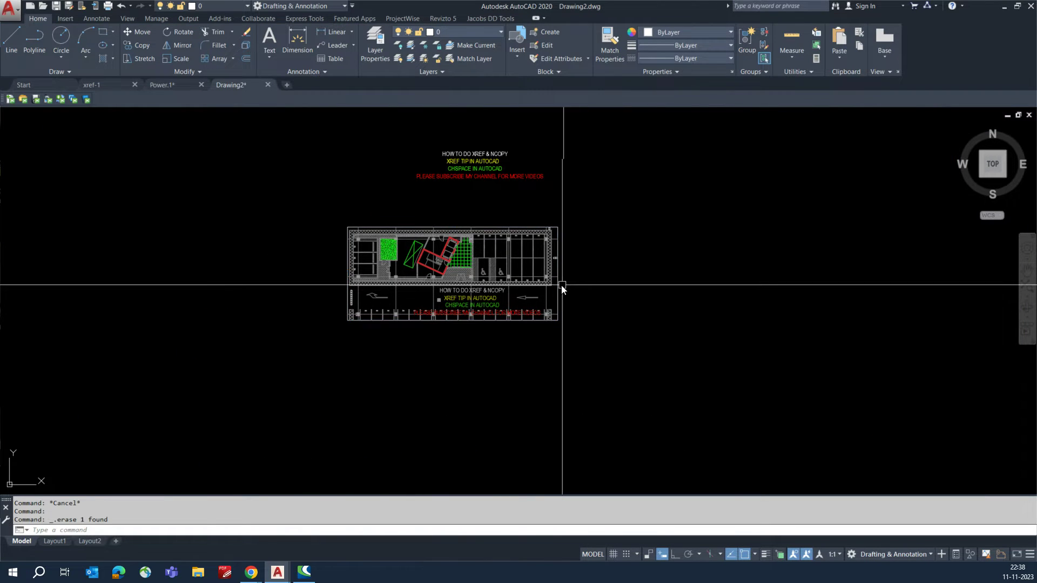
Turn the attached plan's clipping OFF with XCLIP
{"action": "scroll", "coordinate": [553, 293], "scroll_direction": "up", "scroll_amount": 2}
{"action": "left_click", "coordinate": [553, 293]}
{"action": "key", "text": "Escape"}
{"action": "key", "text": "Escape"}
{"action": "type", "text": "XCLIP"}
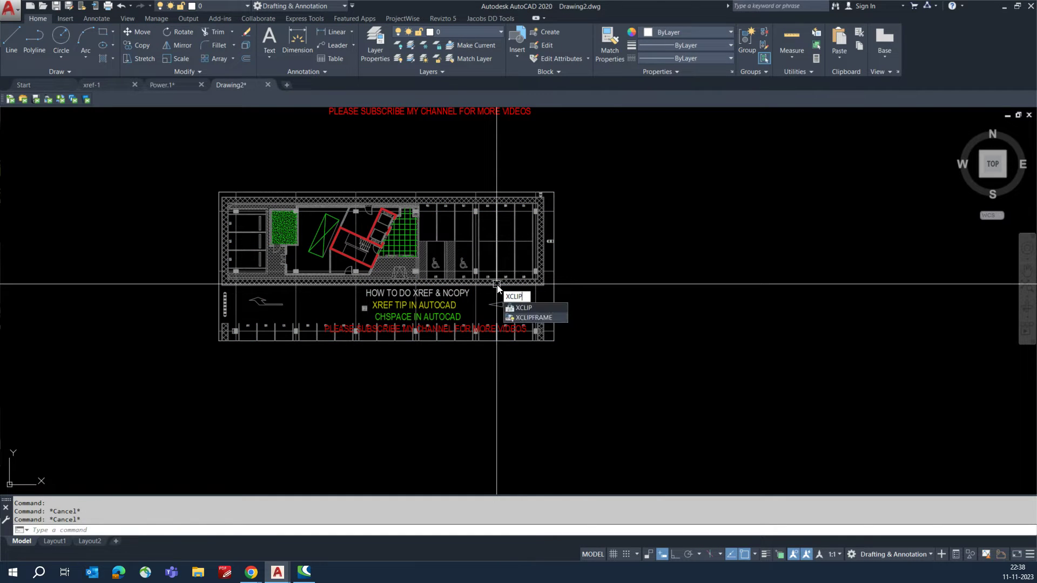
{"action": "left_click", "coordinate": [510, 308]}
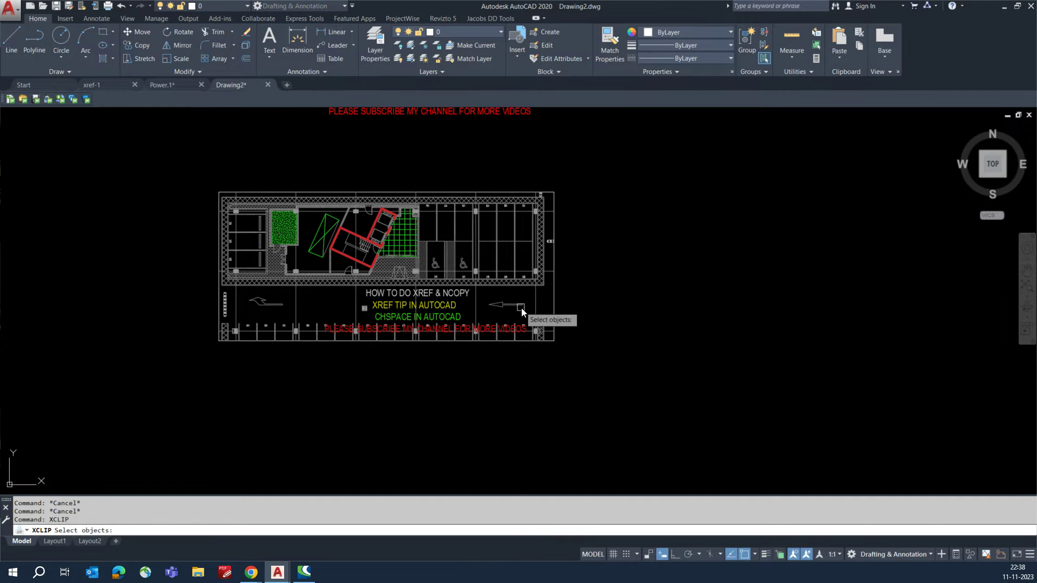
{"action": "left_click", "coordinate": [520, 283]}
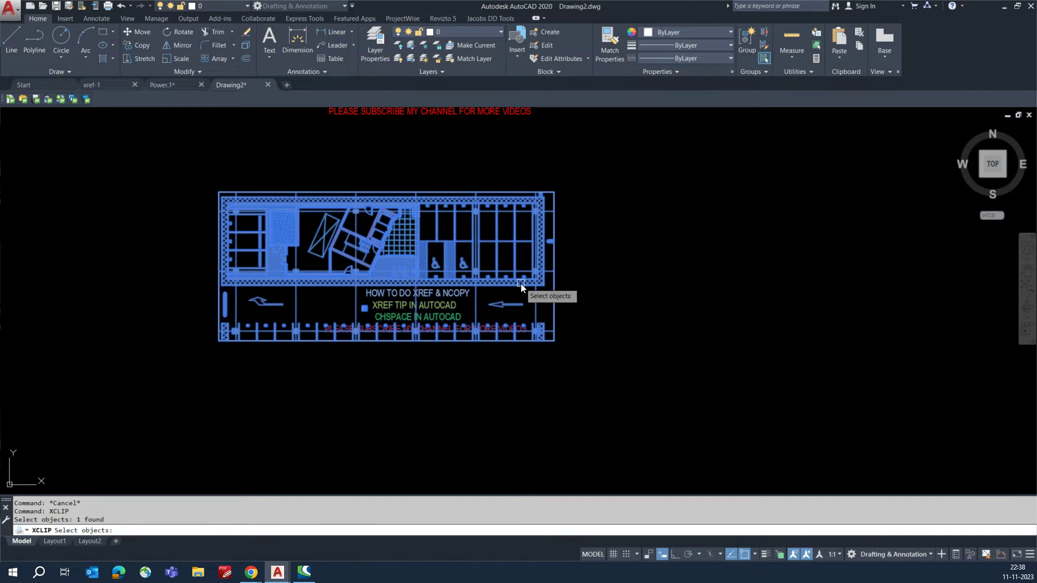
{"action": "key", "text": "Return"}
{"action": "key", "text": "Down"}
{"action": "key", "text": "Return"}
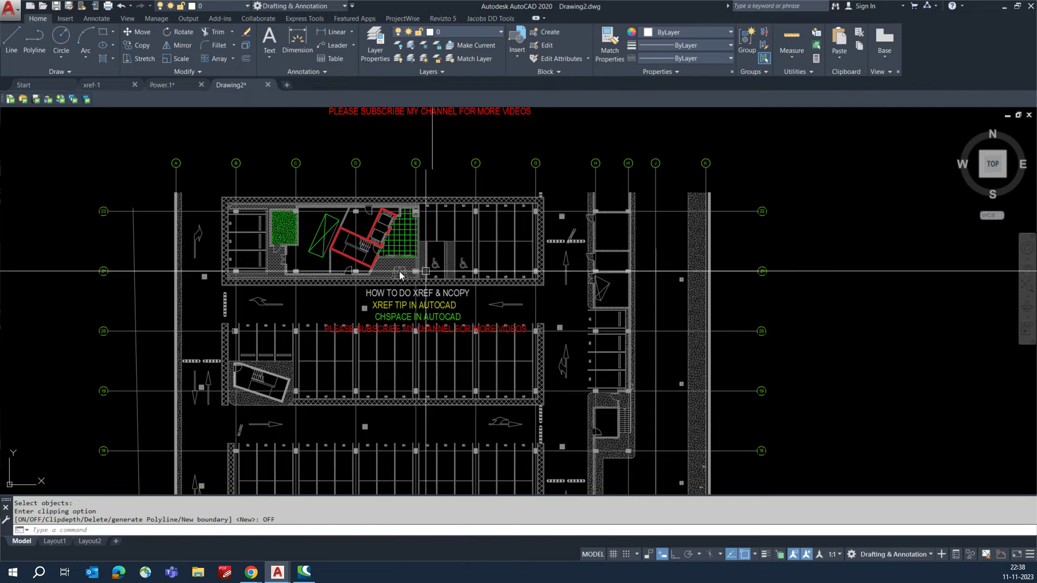
{"action": "scroll", "coordinate": [425, 271], "scroll_direction": "down", "scroll_amount": 3}
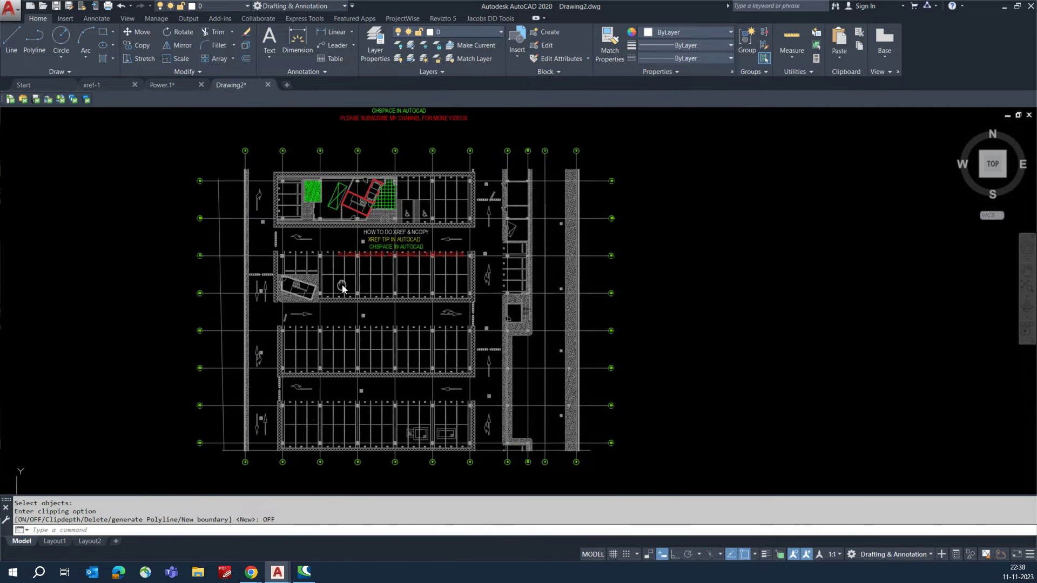
{"action": "scroll", "coordinate": [395, 236], "scroll_direction": "up", "scroll_amount": 5}
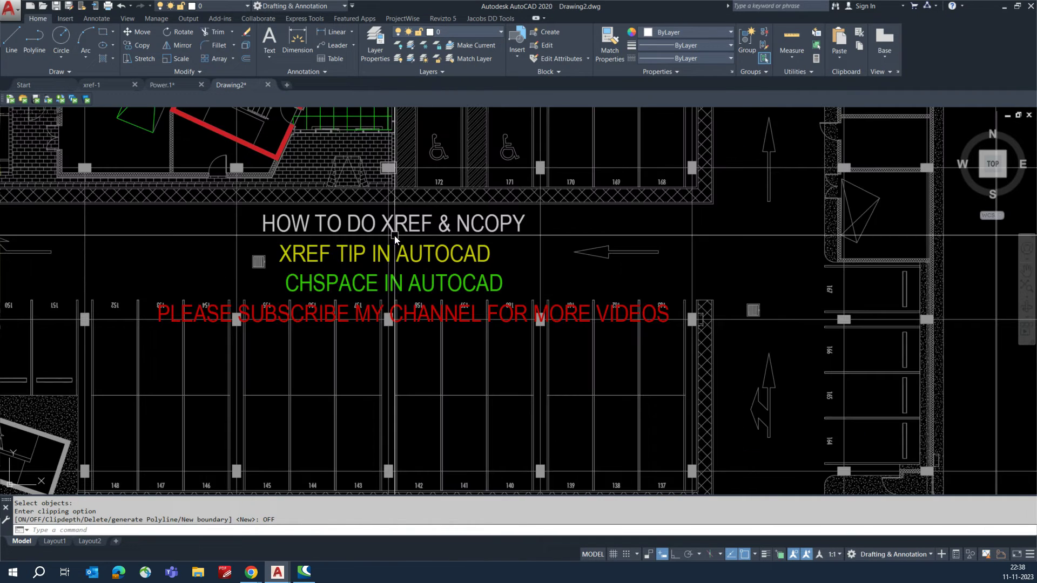
{"action": "scroll", "coordinate": [364, 261], "scroll_direction": "down", "scroll_amount": 2}
{"action": "scroll", "coordinate": [333, 274], "scroll_direction": "up", "scroll_amount": 3}
{"action": "left_click", "coordinate": [375, 285]}
{"action": "key", "text": "Escape"}
{"action": "type", "text": "ncopy"}
{"action": "key", "text": "Return"}
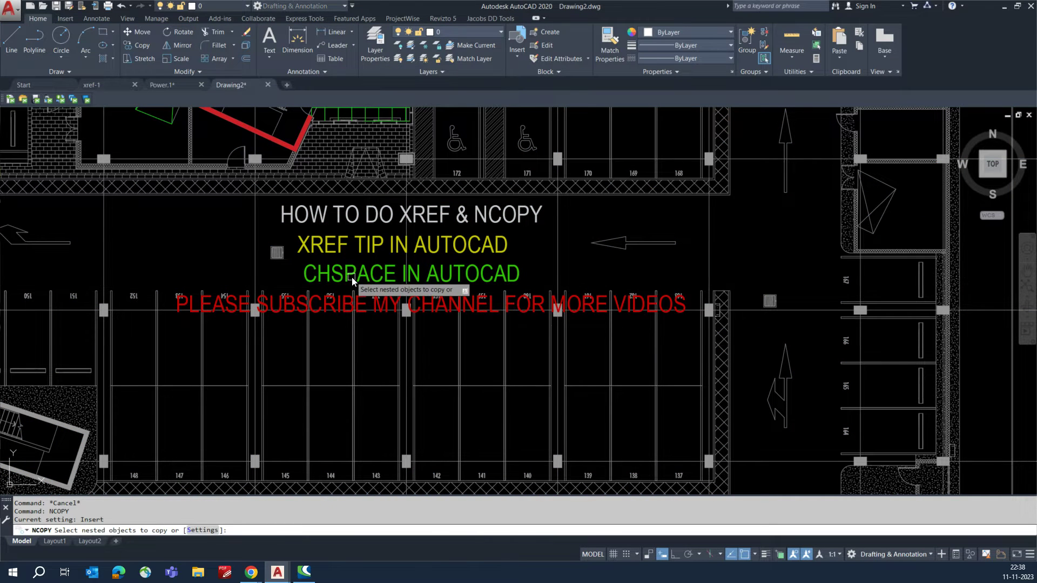
{"action": "left_click", "coordinate": [354, 275]}
{"action": "left_click", "coordinate": [322, 218]}
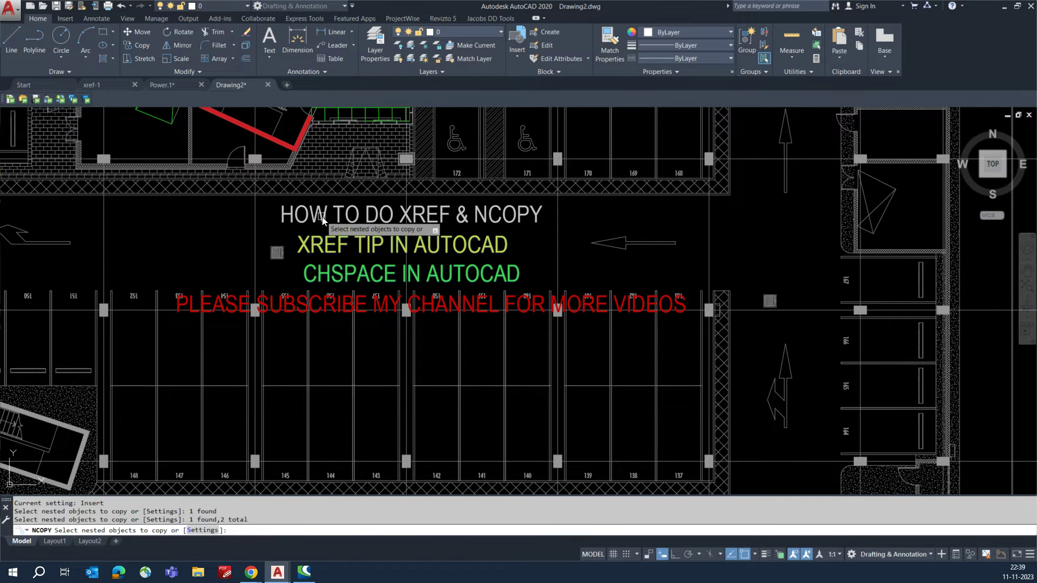
{"action": "left_click", "coordinate": [315, 311]}
{"action": "right_click", "coordinate": [322, 326]}
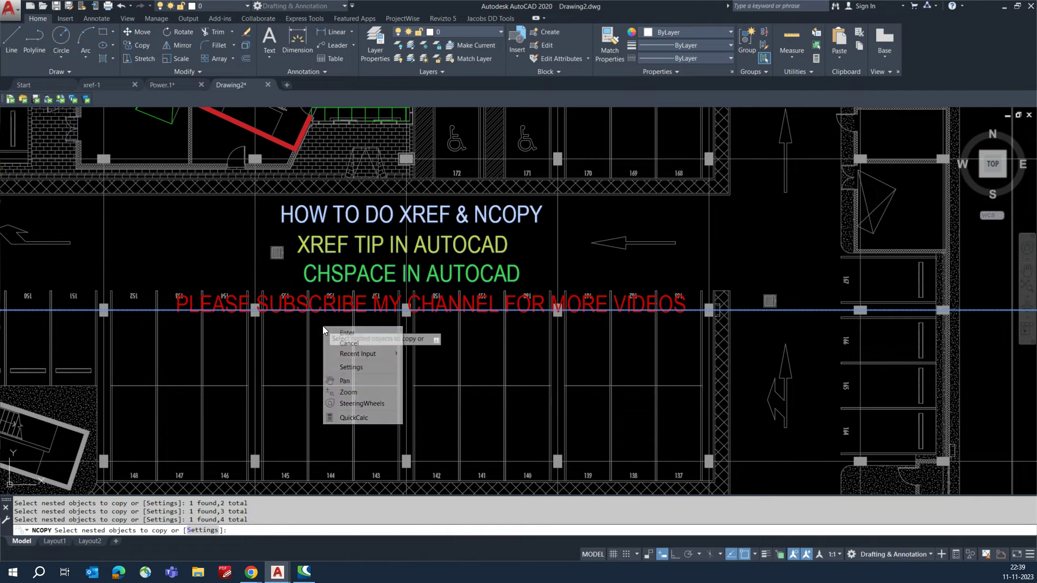
{"action": "left_click", "coordinate": [337, 330]}
{"action": "key", "text": "Escape"}
{"action": "key", "text": "Escape"}
{"action": "key", "text": "Escape"}
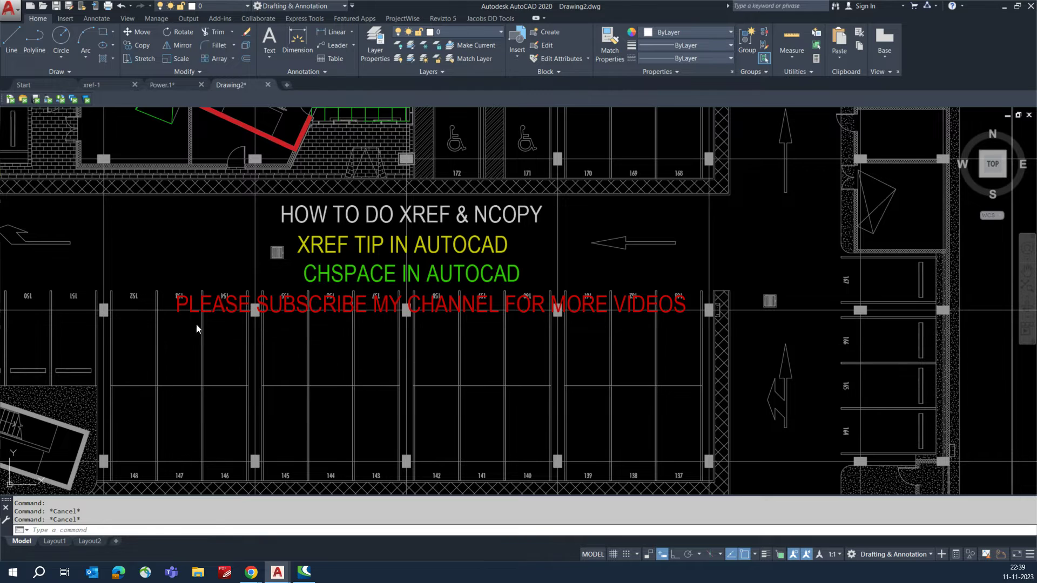
Copy the four lines of title text out of the attached plan with NCOPY, keeping them in their original position
{"action": "key", "text": "Return"}
{"action": "left_click", "coordinate": [323, 274]}
{"action": "scroll", "coordinate": [292, 305], "scroll_direction": "up", "scroll_amount": 4}
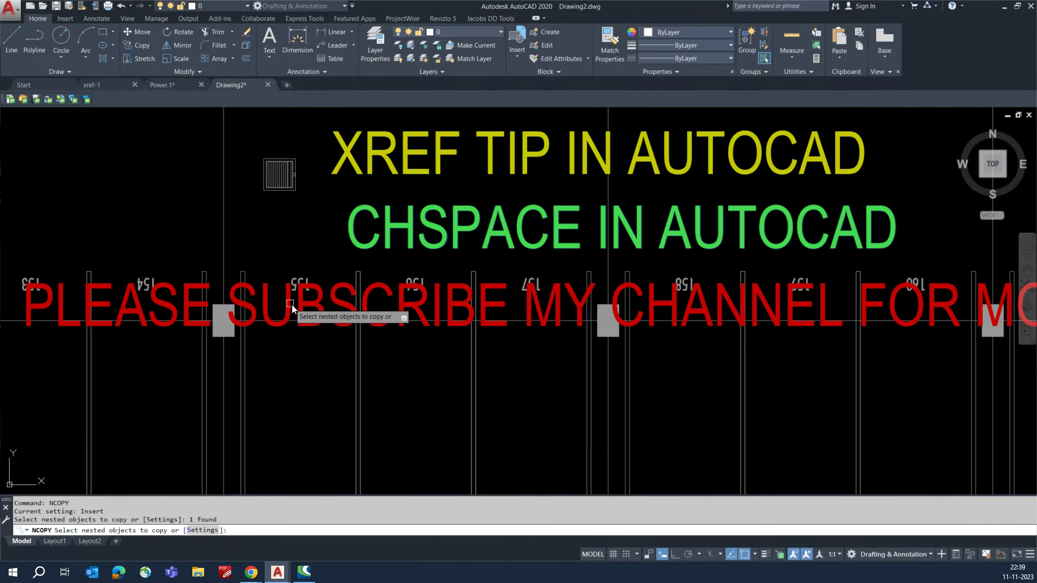
{"action": "left_click", "coordinate": [296, 306]}
{"action": "scroll", "coordinate": [291, 312], "scroll_direction": "down", "scroll_amount": 2}
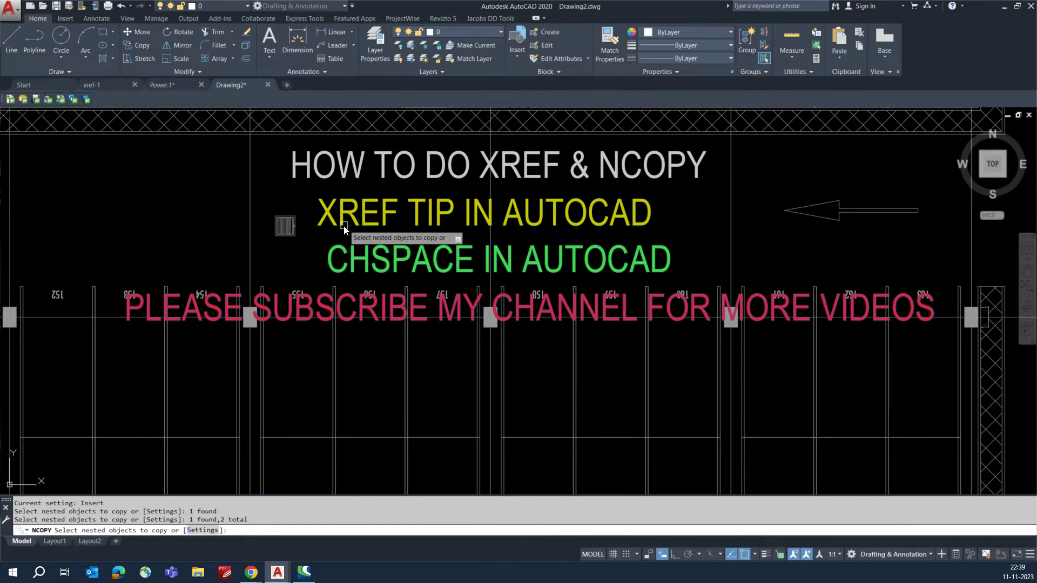
{"action": "left_click", "coordinate": [298, 170]}
{"action": "right_click", "coordinate": [301, 188]}
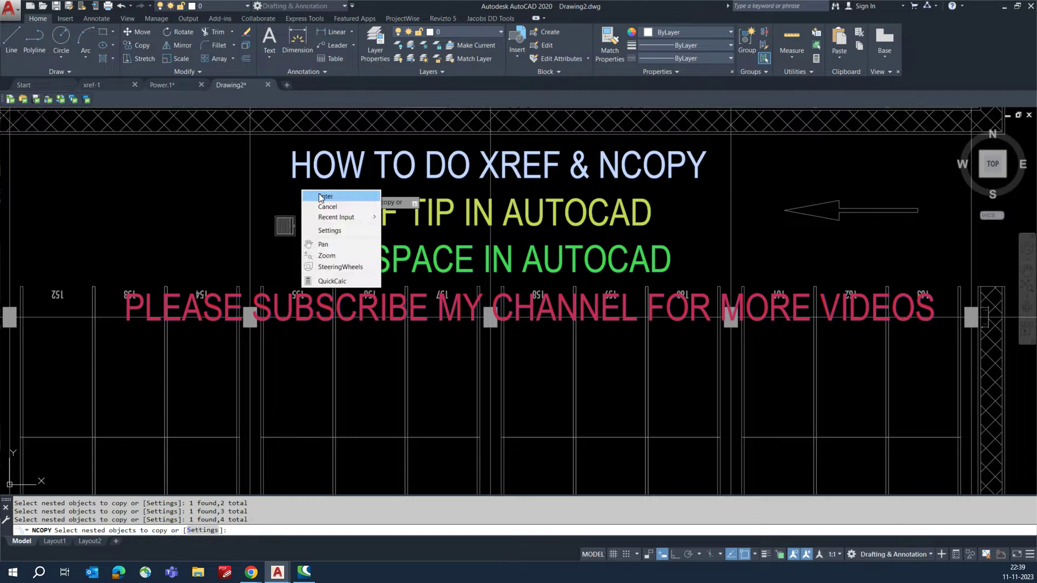
{"action": "left_click", "coordinate": [318, 196]}
{"action": "left_click", "coordinate": [296, 181]}
{"action": "left_click", "coordinate": [296, 181]}
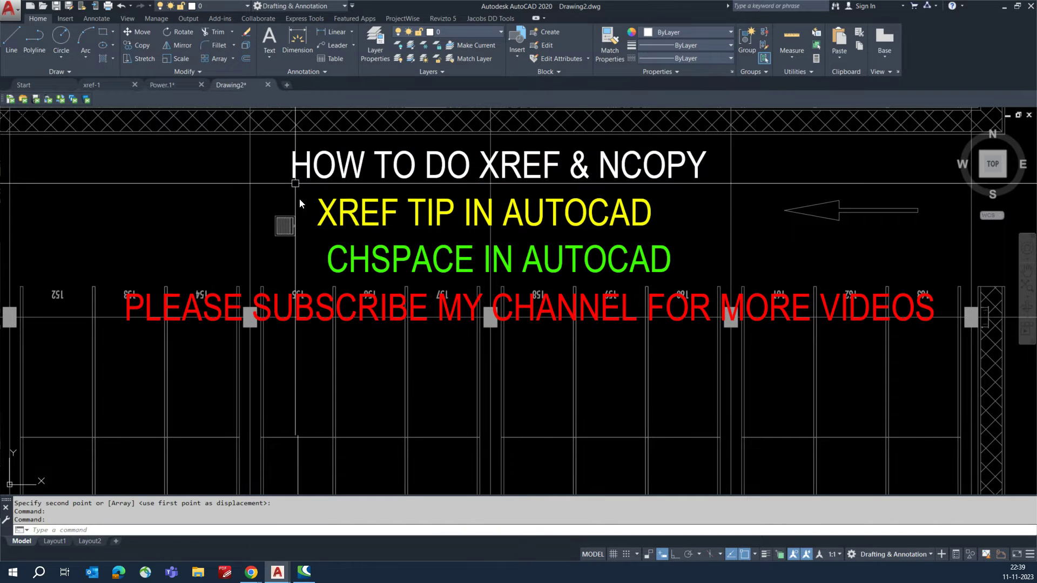
Open Layout1 and examine the plan and title text shown in its viewport
{"action": "left_click", "coordinate": [55, 541]}
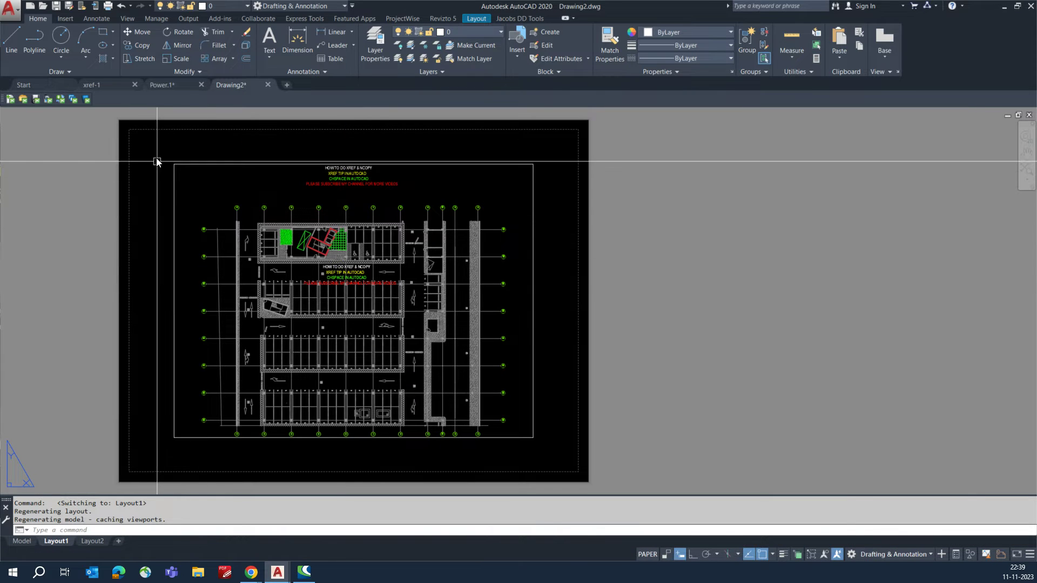
{"action": "left_click", "coordinate": [155, 145]}
{"action": "left_click", "coordinate": [562, 461]}
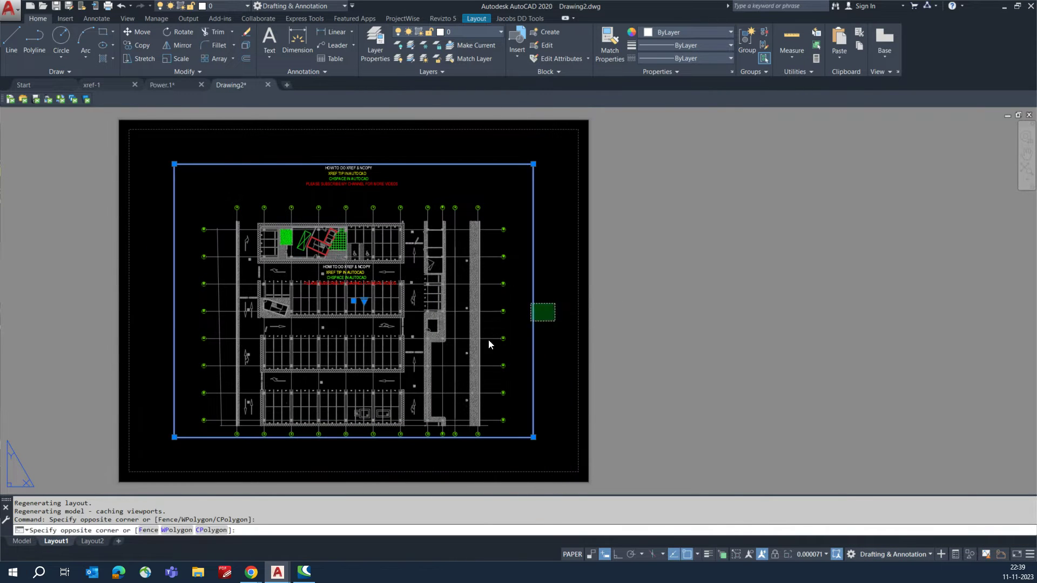
{"action": "key", "text": "Escape"}
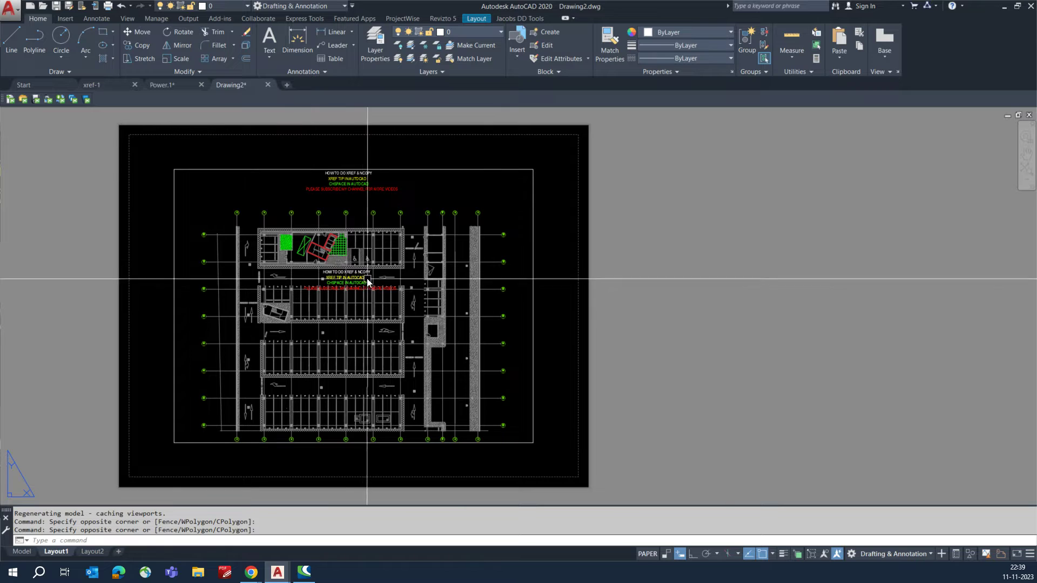
{"action": "scroll", "coordinate": [368, 274], "scroll_direction": "up", "scroll_amount": 2}
{"action": "scroll", "coordinate": [353, 279], "scroll_direction": "up", "scroll_amount": 2}
{"action": "mouse_move", "coordinate": [388, 374]}
{"action": "middle_mouse_down"}
{"action": "mouse_move", "coordinate": [382, 319]}
{"action": "mouse_move", "coordinate": [333, 335]}
{"action": "middle_mouse_up"}
{"action": "scroll", "coordinate": [333, 335], "scroll_direction": "down", "scroll_amount": 4}
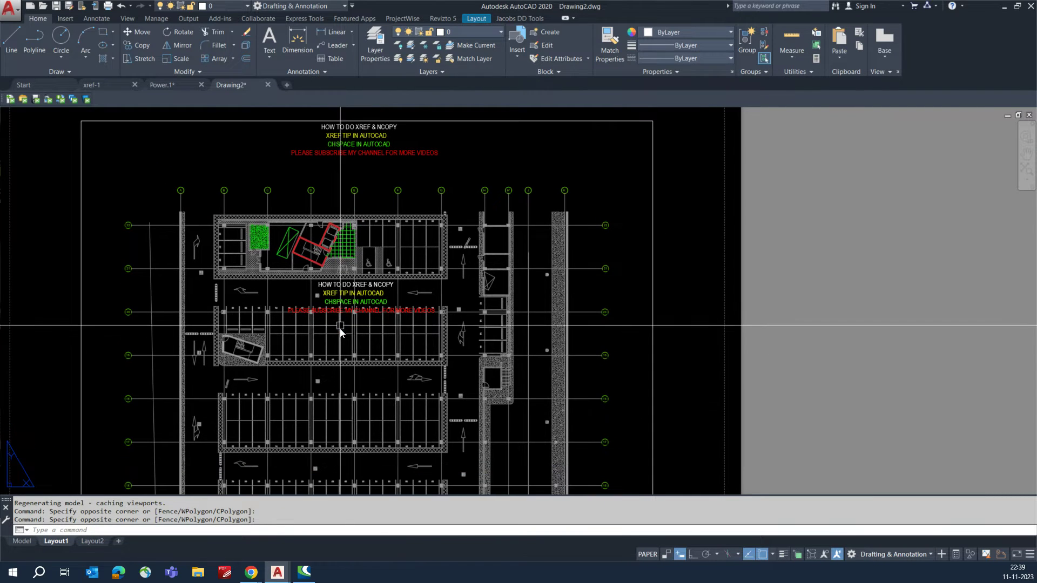
Activate the Layout1 viewport's model space and transfer the four copied title text lines to paper space with CHSPACE
{"action": "double_click", "coordinate": [349, 330]}
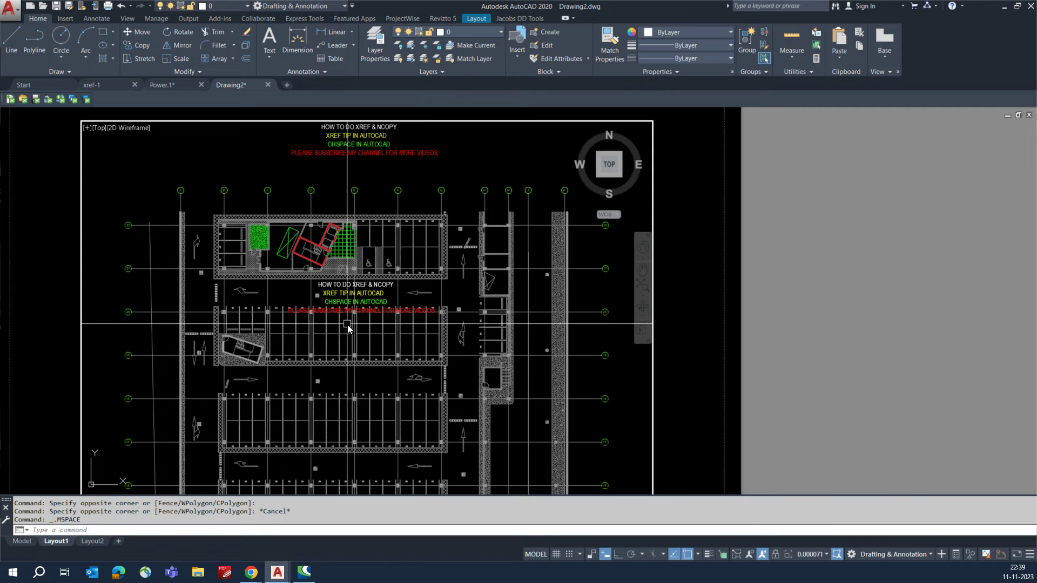
{"action": "type", "text": "CHS"}
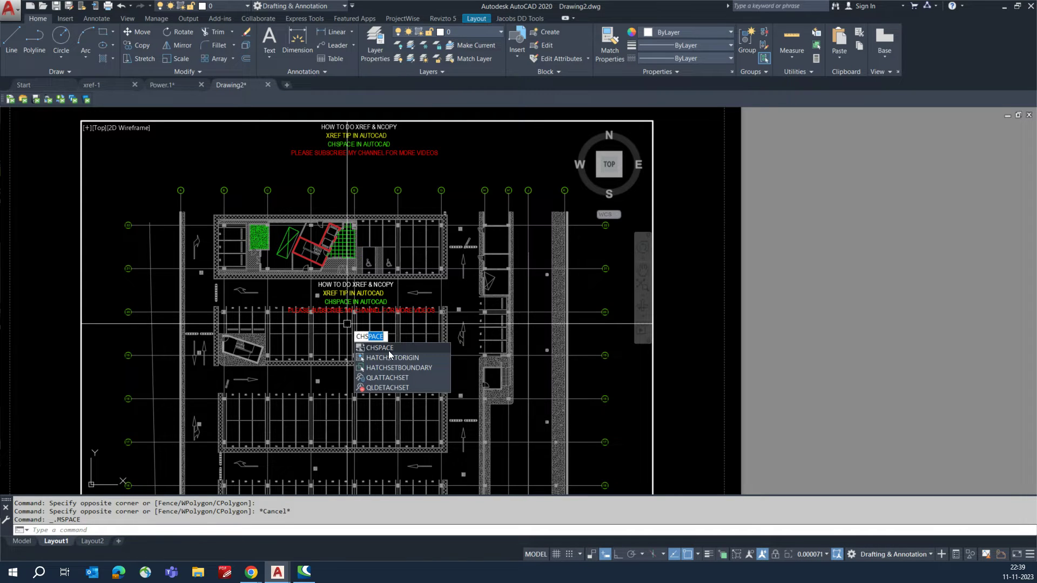
{"action": "key", "text": "Return"}
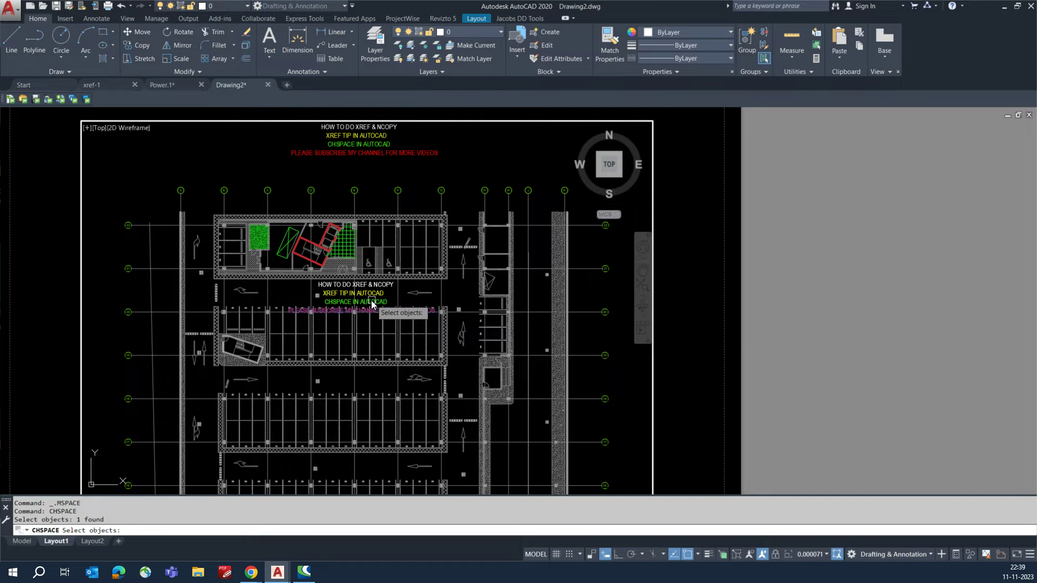
{"action": "key", "text": "Return"}
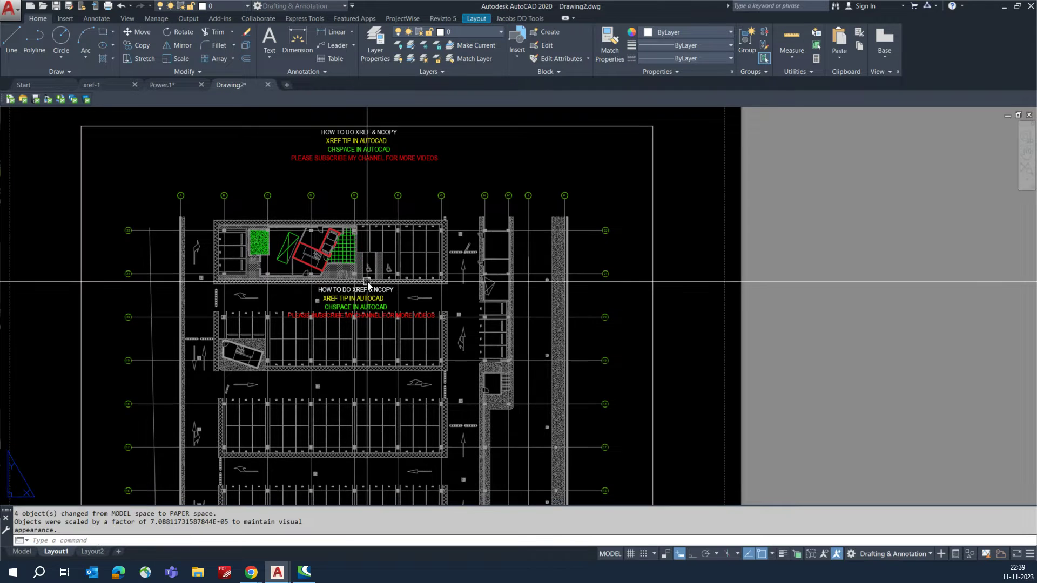
Move the four paper-space title text lines straight down to the driveway below the plan's second parking block
{"action": "left_click", "coordinate": [137, 252]}
{"action": "left_click", "coordinate": [487, 357]}
{"action": "type", "text": "m"}
{"action": "key", "text": "Return"}
{"action": "left_click", "coordinate": [340, 316]}
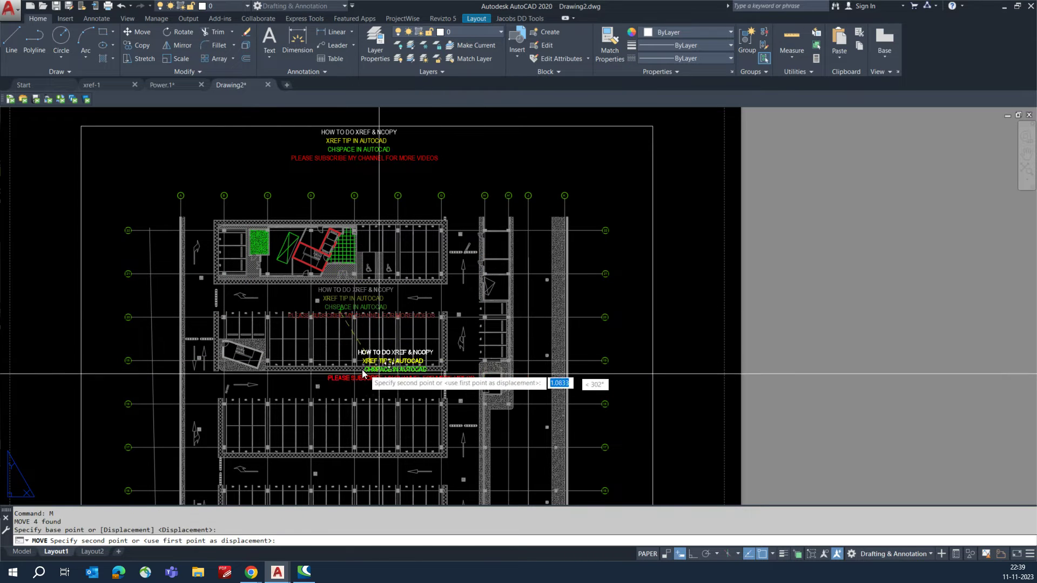
{"action": "left_click", "coordinate": [345, 390]}
{"action": "type", "text": "m"}
{"action": "key", "text": "Return"}
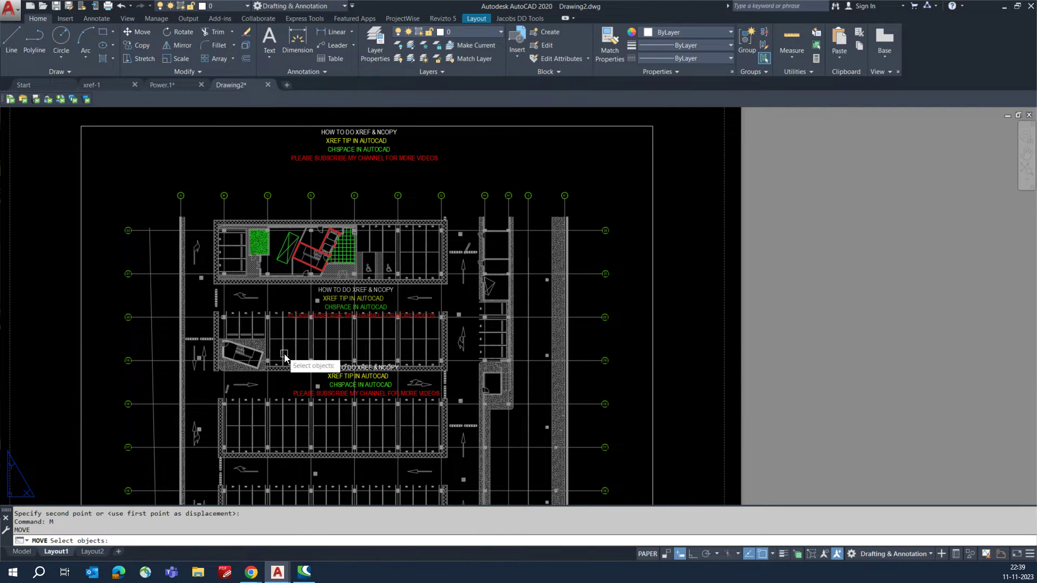
{"action": "middle_click_drag", "start_coordinate": [275, 368], "coordinate": [271, 320]}
{"action": "key", "text": "Escape"}
{"action": "key", "text": "Escape"}
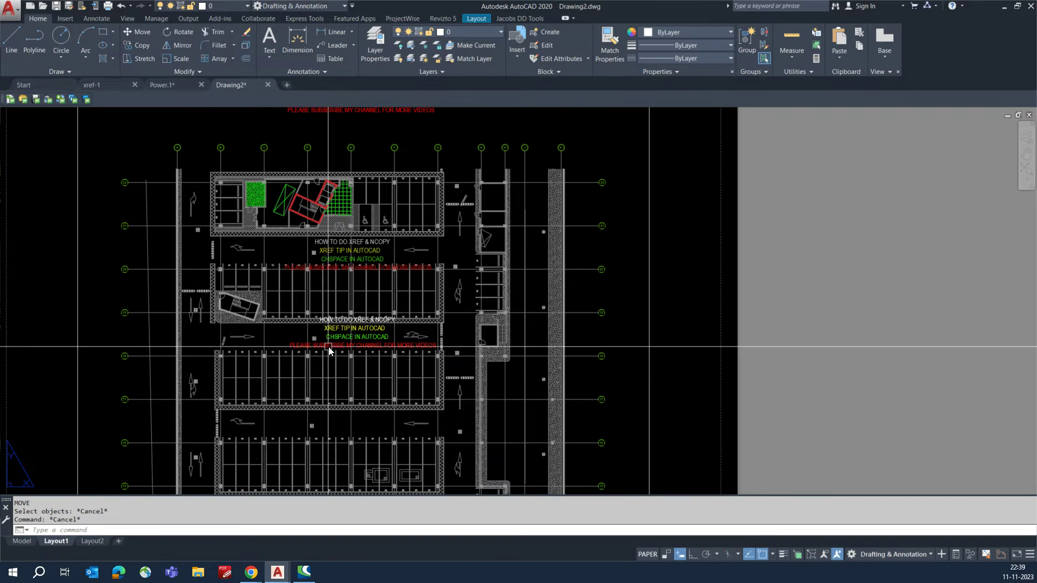
{"action": "type", "text": "m"}
{"action": "key", "text": "Return"}
{"action": "left_click", "coordinate": [286, 302]}
{"action": "left_click", "coordinate": [440, 352]}
{"action": "key", "text": "Escape"}
Activate the Layout1 viewport's model space and try to transfer the copied coloured hatches and core objects in the uppermost block with CHSPACE
{"action": "double_click", "coordinate": [286, 280]}
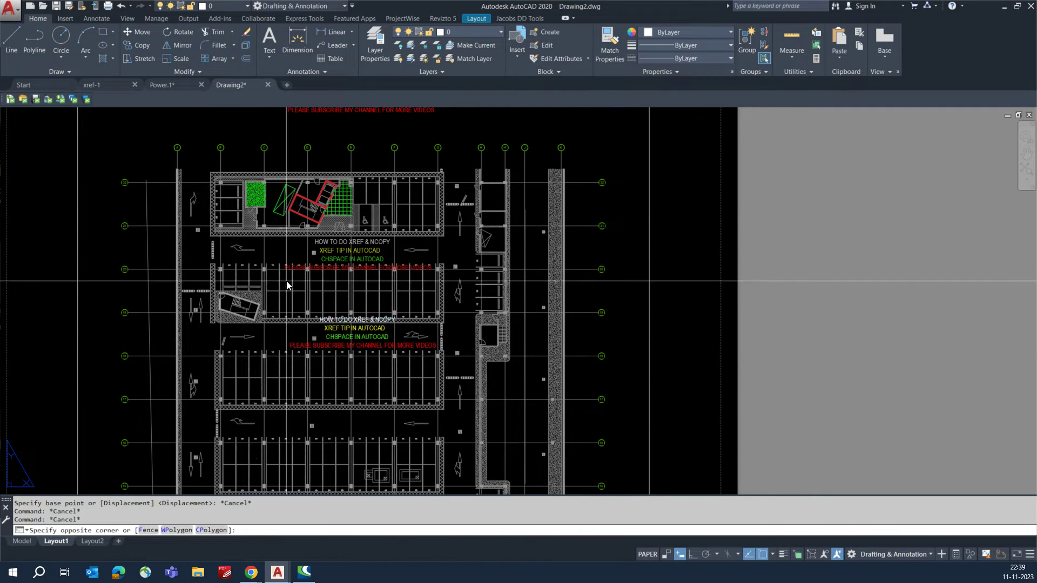
{"action": "type", "text": "c"}
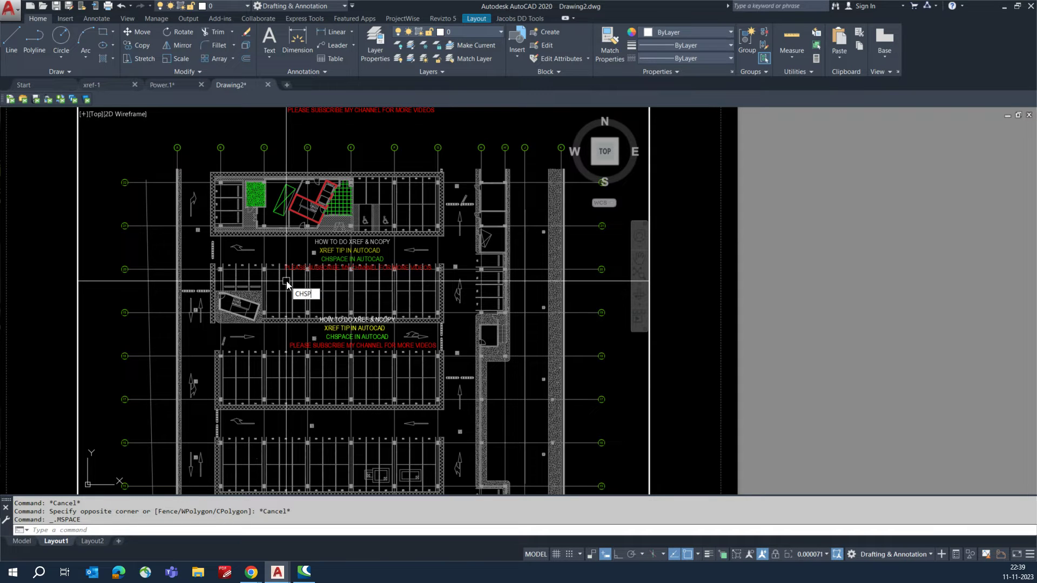
{"action": "key", "text": "Return"}
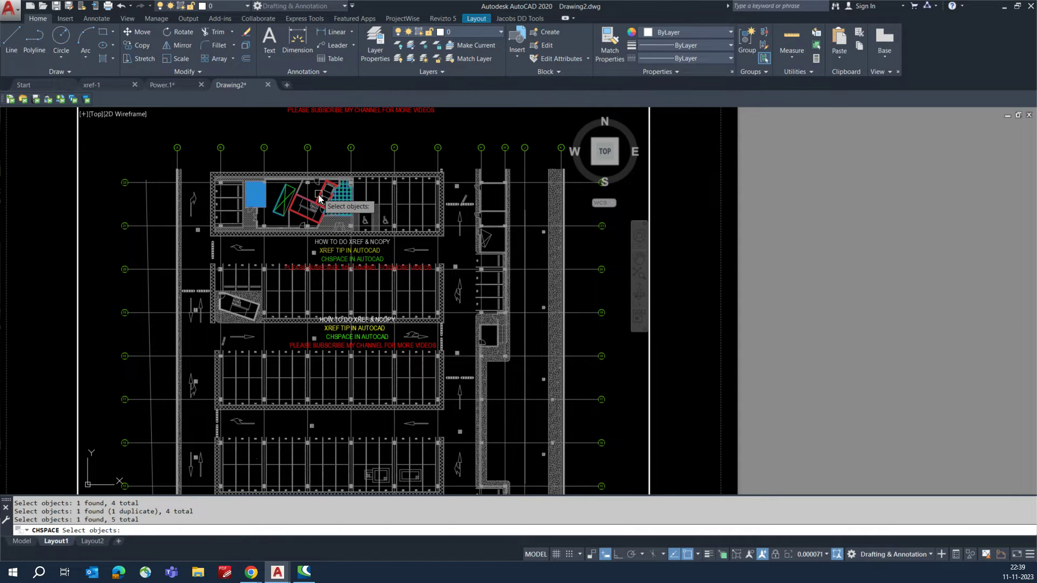
{"action": "key", "text": "Return"}
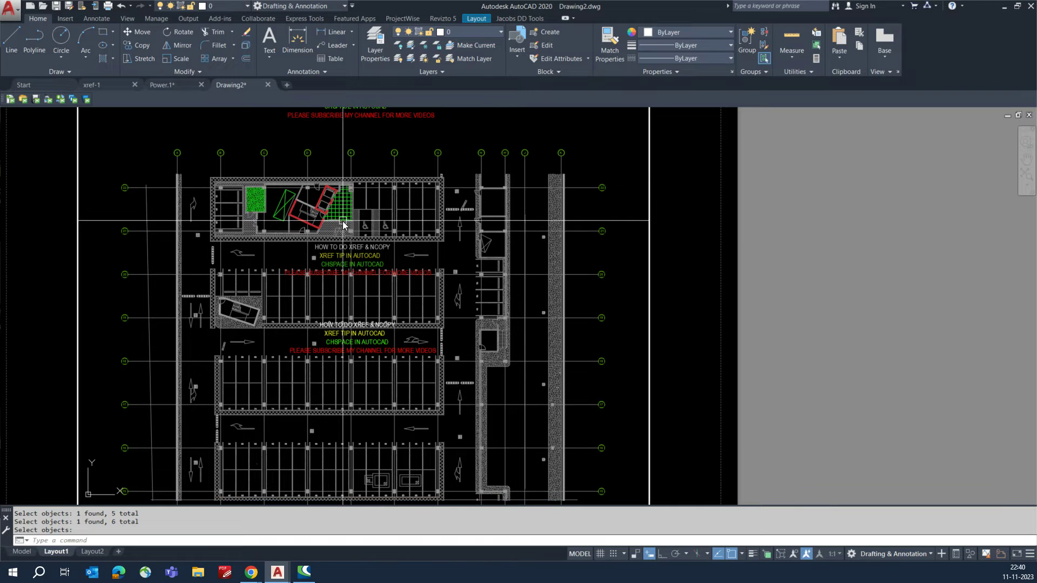
{"action": "key", "text": "Escape"}
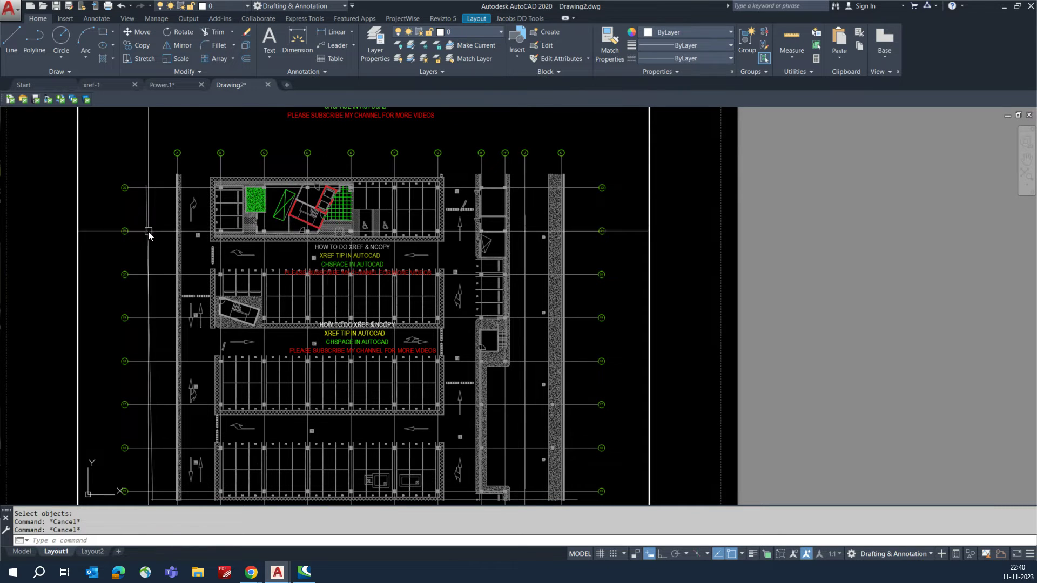
Erase the copied coloured objects over the uppermost block from the viewport's model space, and return to paper space
{"action": "type", "text": "e"}
{"action": "key", "text": "Return"}
{"action": "left_click", "coordinate": [220, 158]}
{"action": "left_click", "coordinate": [352, 241]}
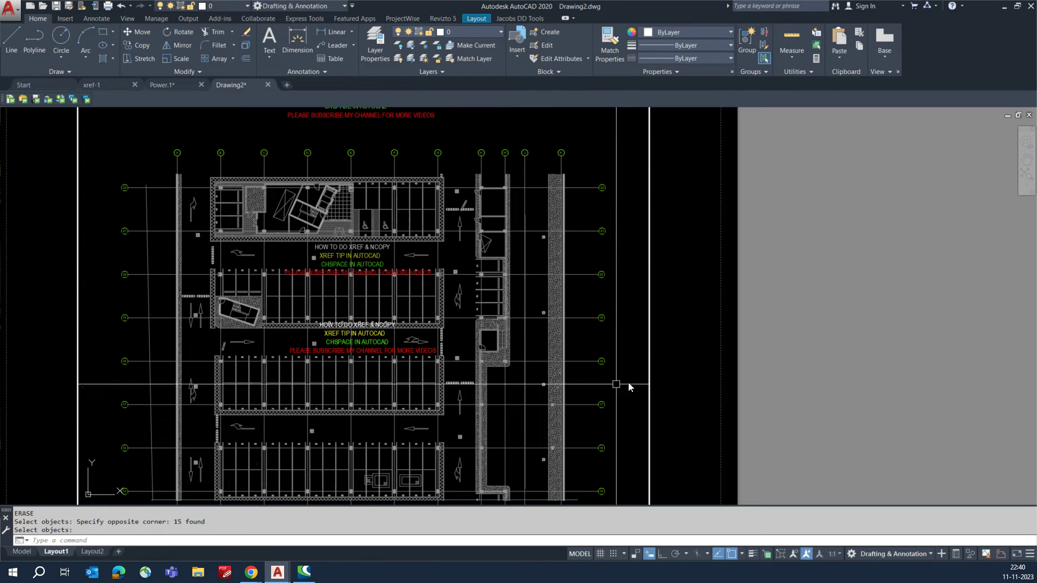
{"action": "double_click", "coordinate": [691, 394]}
Examine the four title text lines lying in paper space below the second parking block, checking which objects can be selected
{"action": "scroll", "coordinate": [321, 350], "scroll_direction": "up", "scroll_amount": 4}
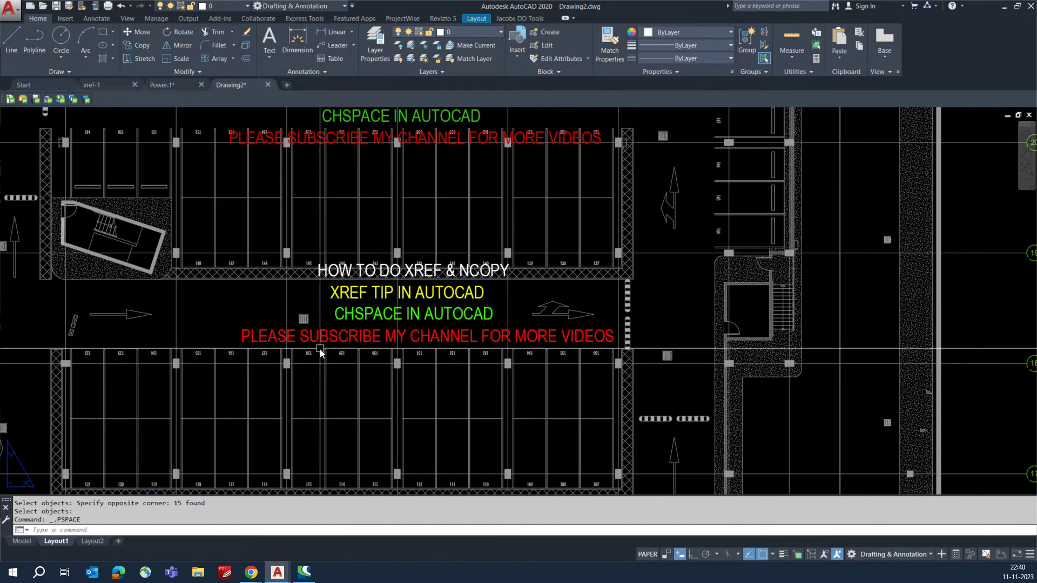
{"action": "scroll", "coordinate": [324, 350], "scroll_direction": "down", "scroll_amount": 2}
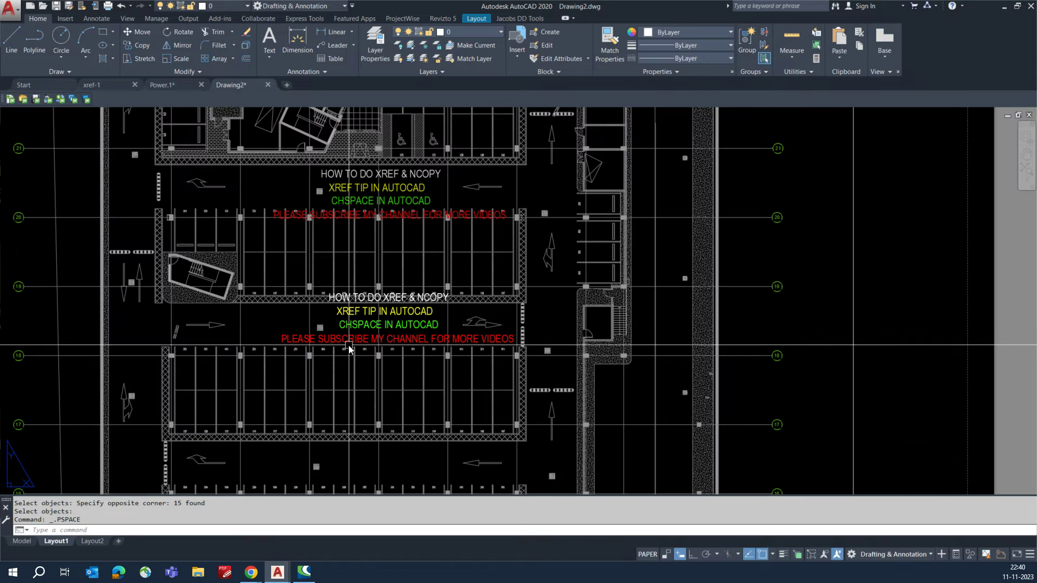
{"action": "scroll", "coordinate": [345, 350], "scroll_direction": "down", "scroll_amount": 1}
{"action": "scroll", "coordinate": [341, 345], "scroll_direction": "up", "scroll_amount": 4}
{"action": "left_click", "coordinate": [339, 339]}
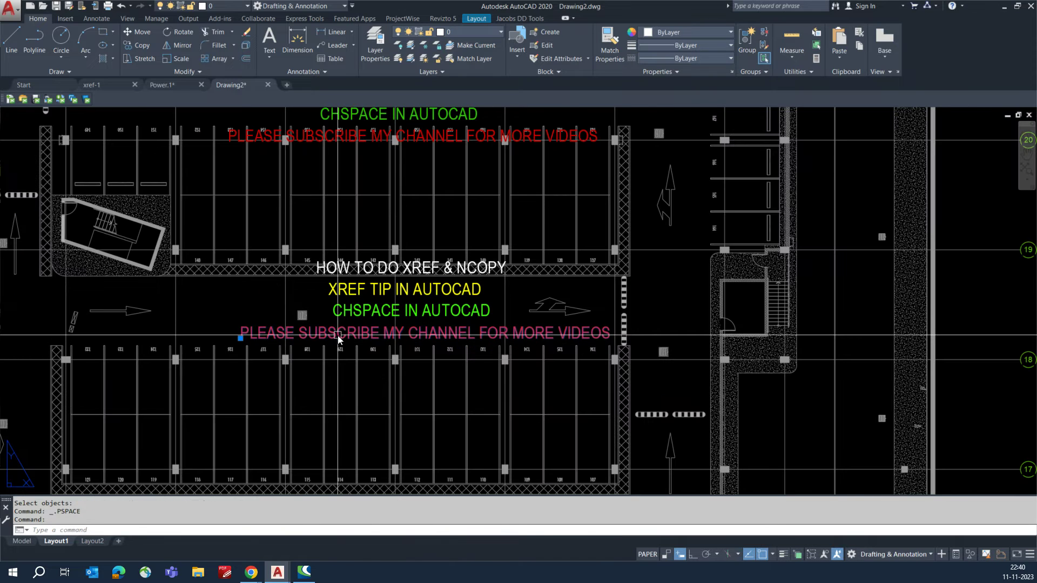
{"action": "scroll", "coordinate": [339, 339], "scroll_direction": "down", "scroll_amount": 5}
{"action": "key", "text": "Escape"}
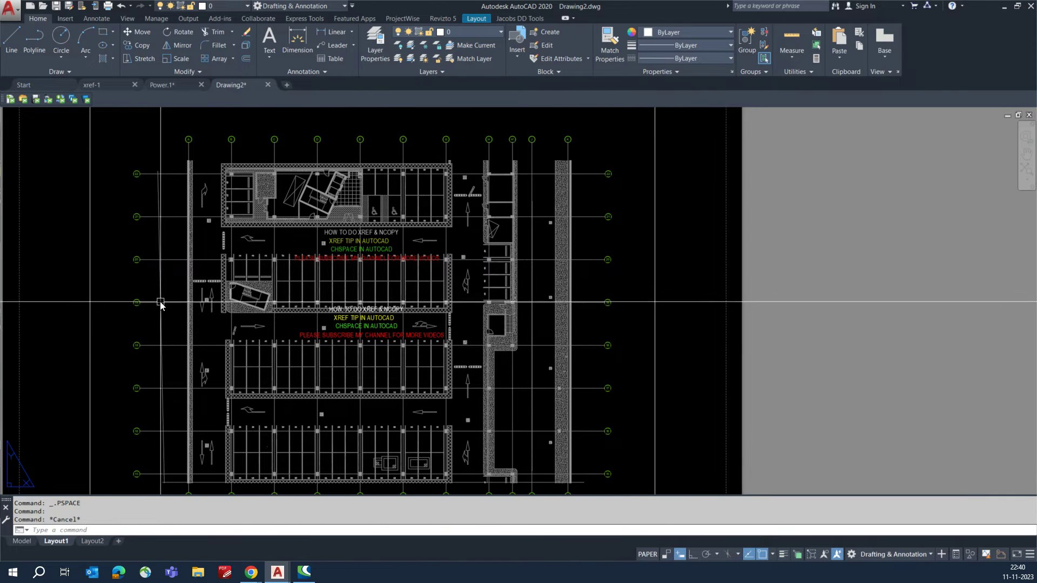
{"action": "left_click", "coordinate": [351, 346]}
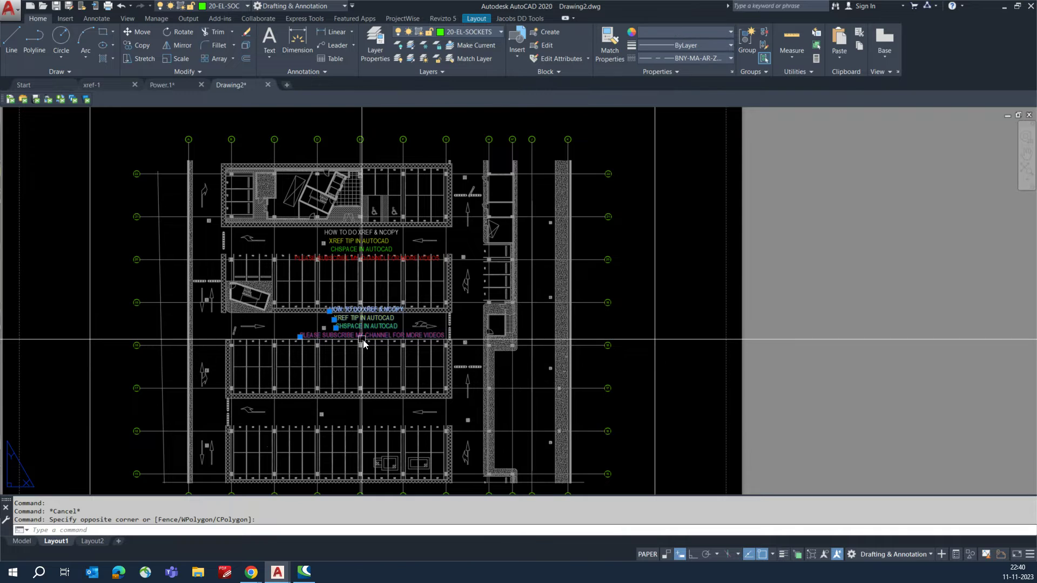
{"action": "key", "text": "Escape"}
{"action": "scroll", "coordinate": [621, 362], "scroll_direction": "down", "scroll_amount": 5}
{"action": "scroll", "coordinate": [623, 352], "scroll_direction": "up", "scroll_amount": 3}
{"action": "scroll", "coordinate": [439, 354], "scroll_direction": "up", "scroll_amount": 4}
Transfer the four paper-space title text lines into the viewport's model space with CHSPACE, and return to paper space
{"action": "type", "text": "CHS"}
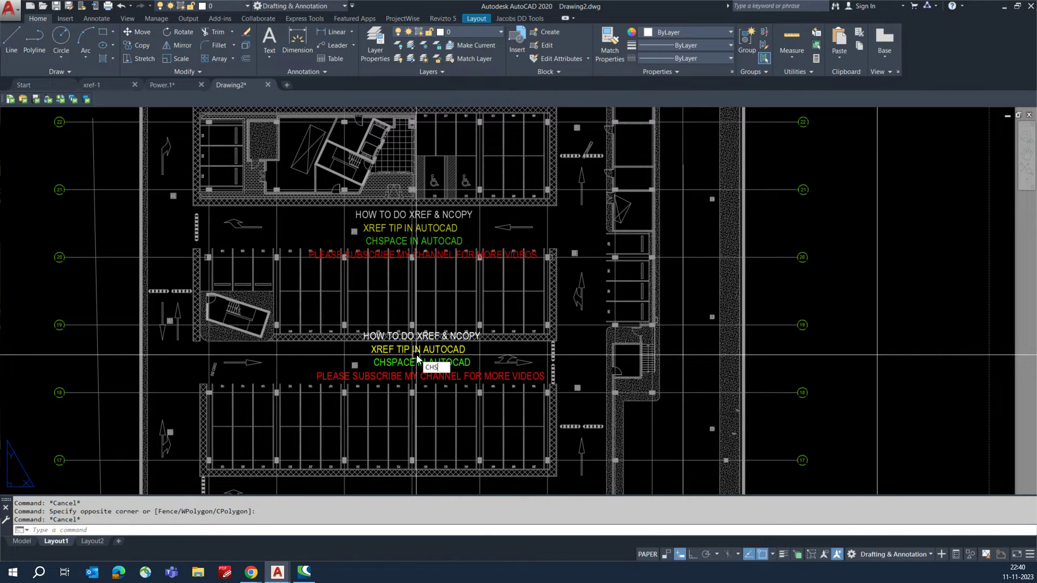
{"action": "type", "text": "PACE"}
{"action": "key", "text": "Return"}
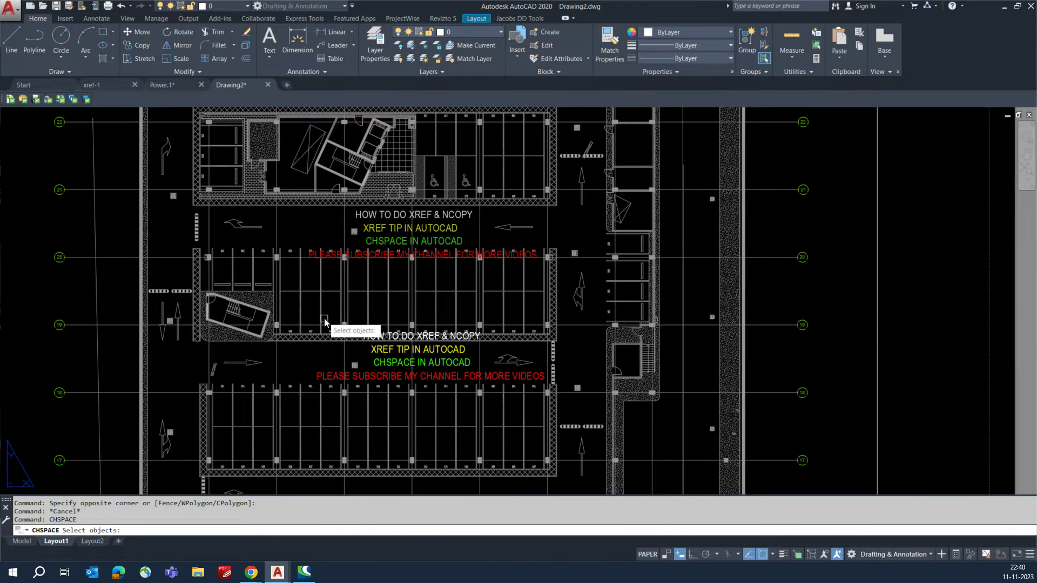
{"action": "left_click", "coordinate": [311, 310]}
{"action": "left_click", "coordinate": [545, 373]}
{"action": "key", "text": "Return"}
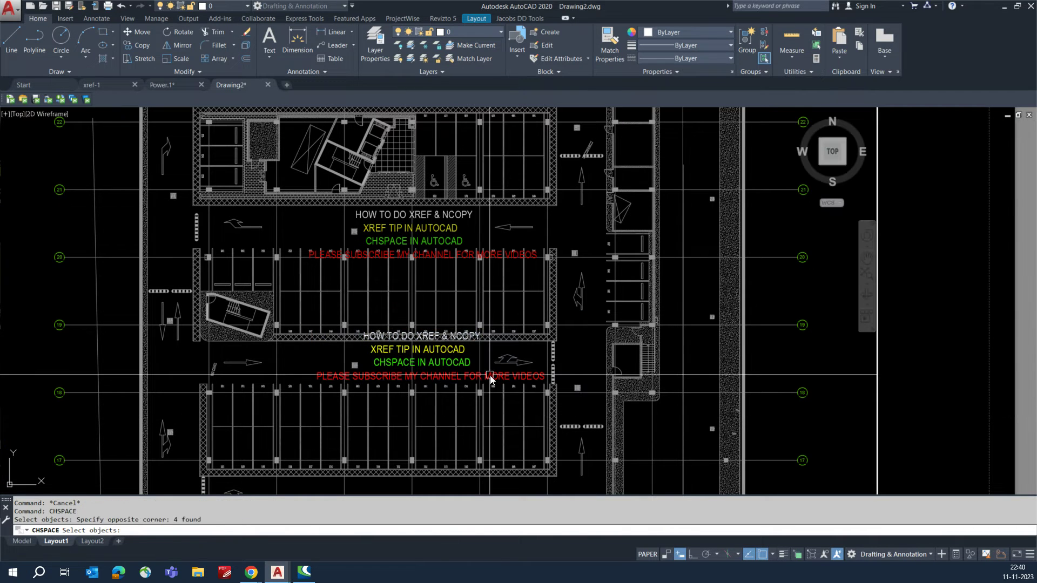
{"action": "double_click", "coordinate": [938, 387]}
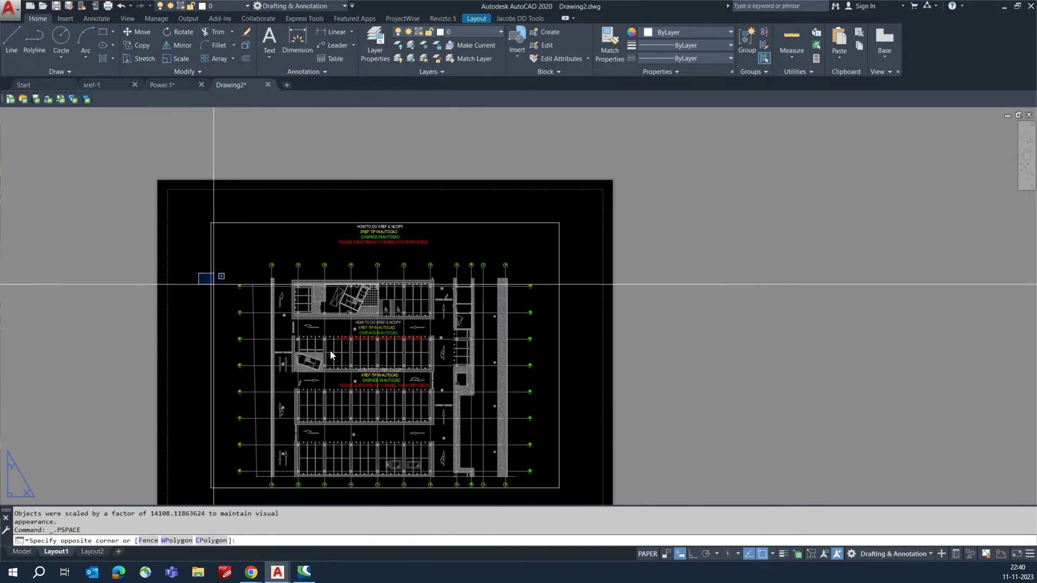
Check in Layout1 that the transferred title text is selectable inside the viewport's model space, and switch back to paper space
{"action": "left_click", "coordinate": [203, 275]}
{"action": "scroll", "coordinate": [383, 327], "scroll_direction": "up", "scroll_amount": 6}
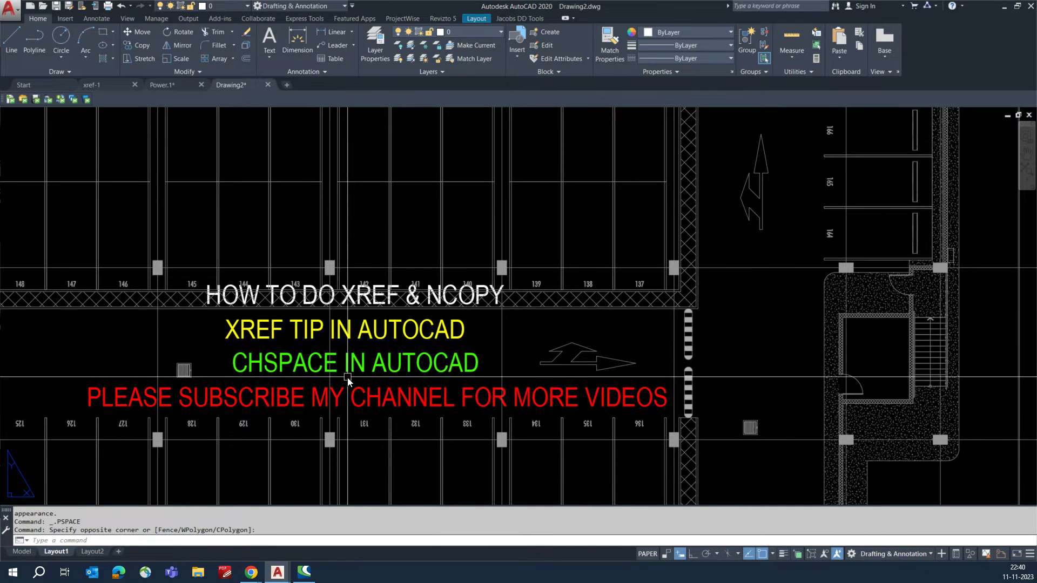
{"action": "double_click", "coordinate": [364, 367]}
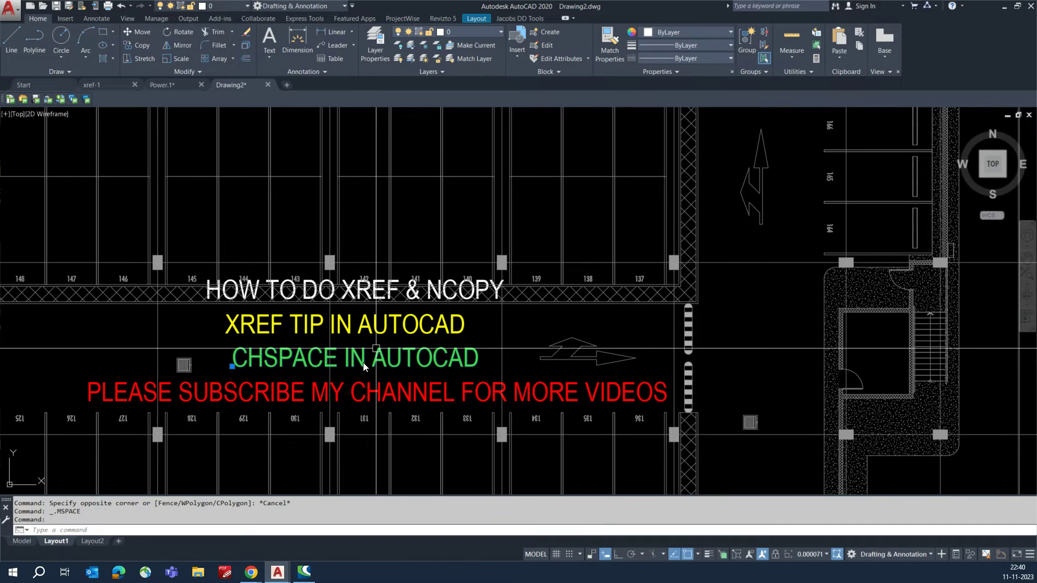
{"action": "key", "text": "Escape"}
{"action": "type", "text": "PS"}
{"action": "key", "text": "Return"}
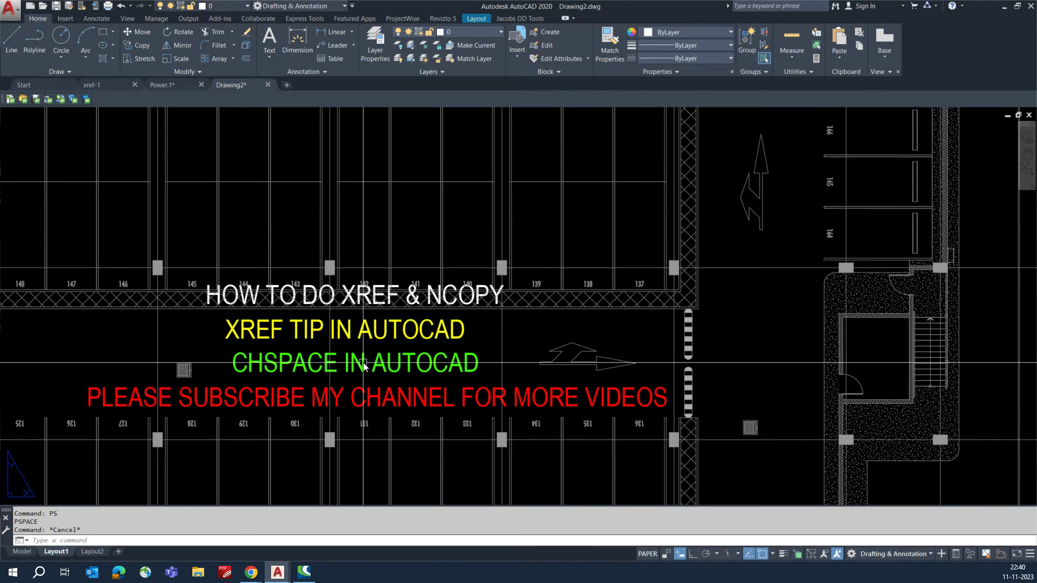
Open the drawing's Model space and examine the transferred title text on the full plan
{"action": "type", "text": "MODEL"}
{"action": "key", "text": "Return"}
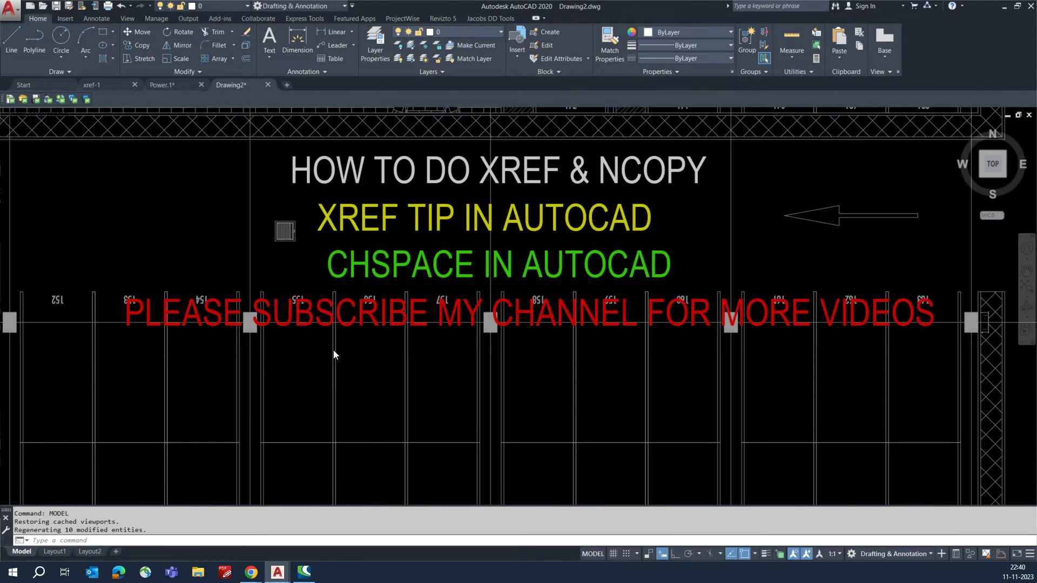
{"action": "scroll", "coordinate": [333, 351], "scroll_direction": "down", "scroll_amount": 6}
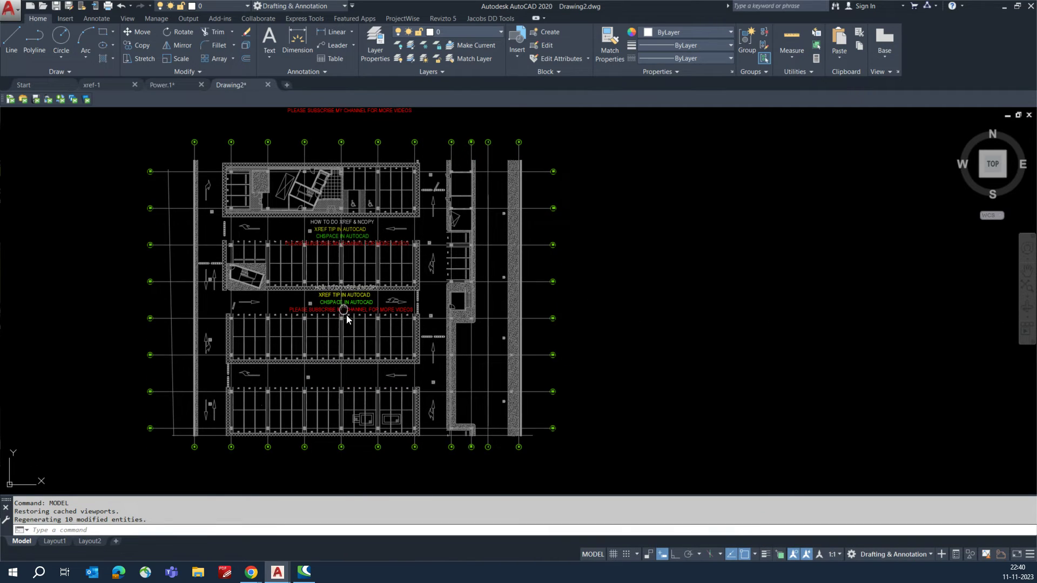
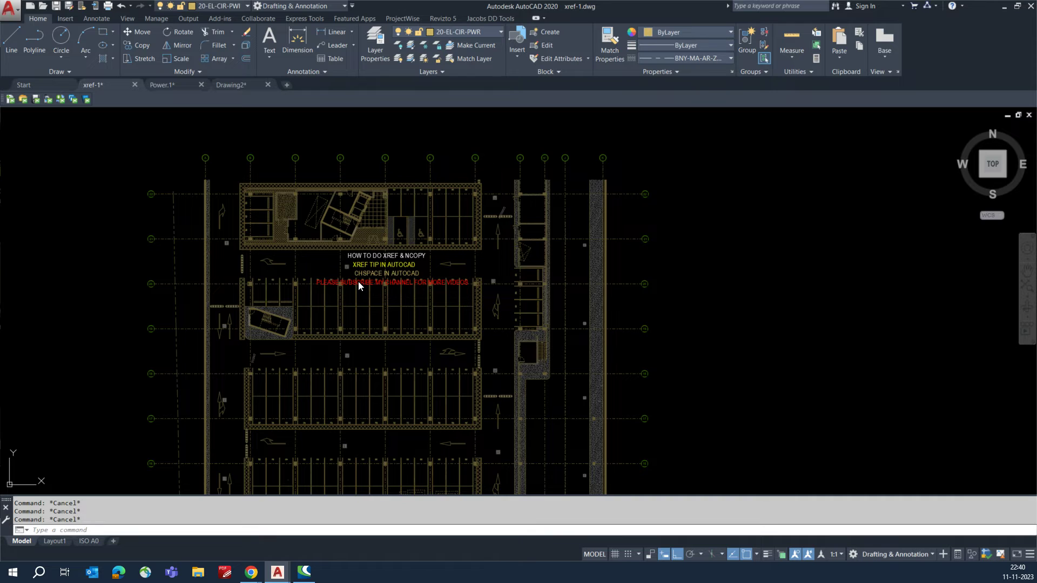
Save xref-1.dwg and reload it as a reference in Drawing2
{"action": "key", "text": "ctrl+s"}
{"action": "scroll", "coordinate": [378, 268], "scroll_direction": "up", "scroll_amount": 5}
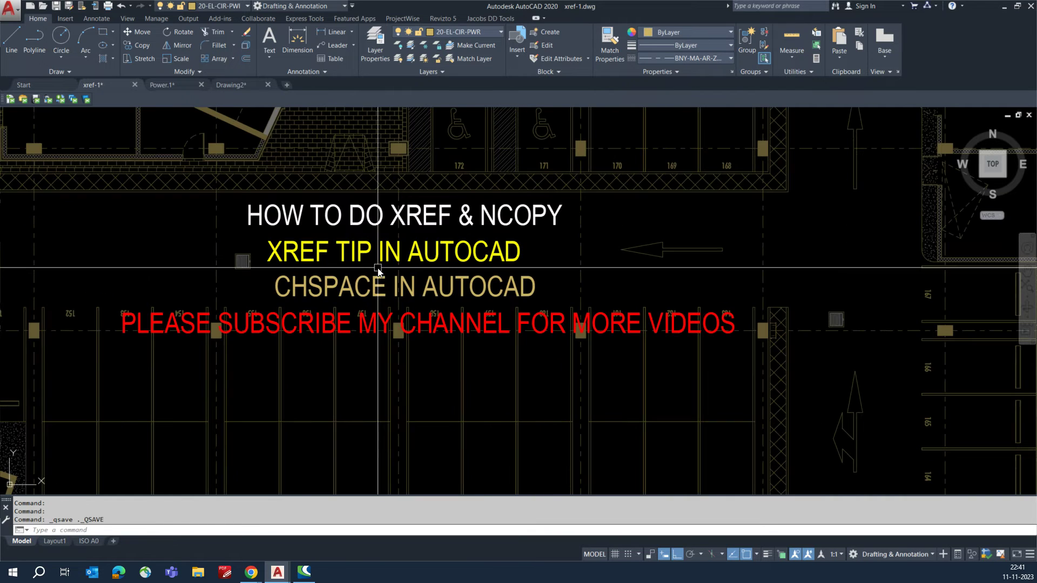
{"action": "left_click", "coordinate": [228, 85]}
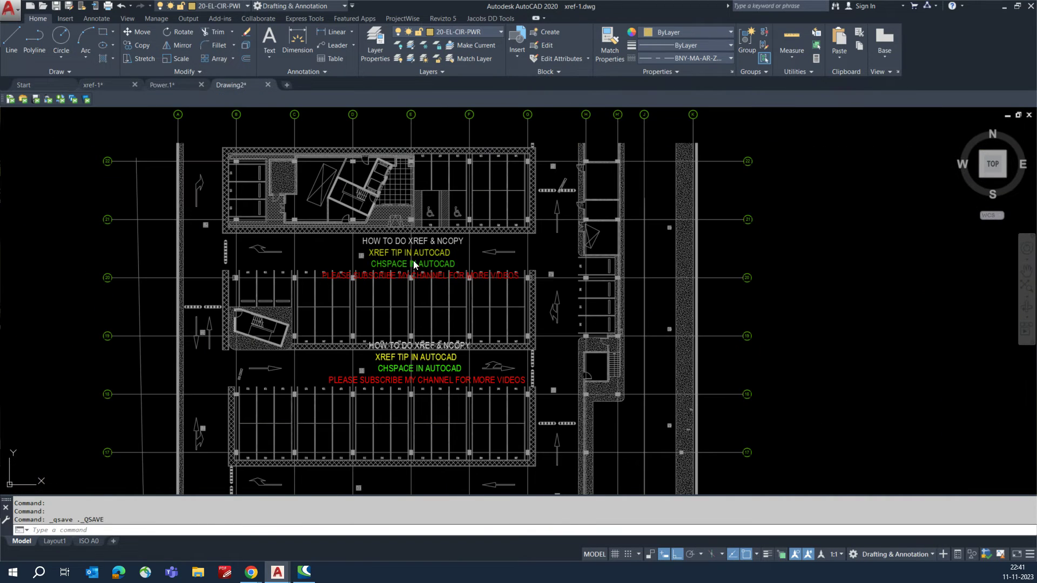
{"action": "left_click", "coordinate": [928, 532]}
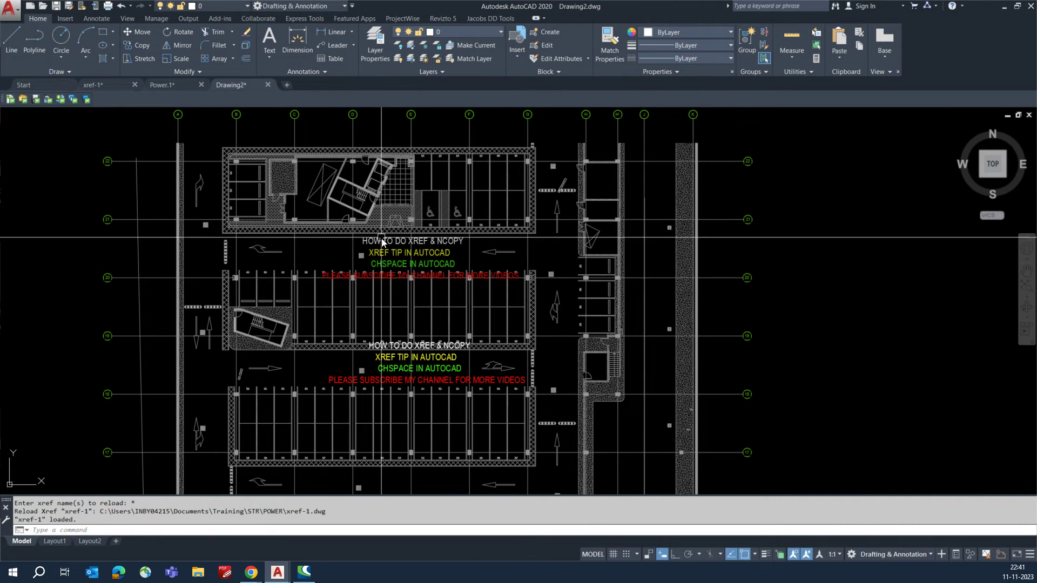
Examine the colours of the xref-1 layers in Drawing2's layer properties, and close the layer list
{"action": "type", "text": "LA"}
{"action": "key", "text": "Return"}
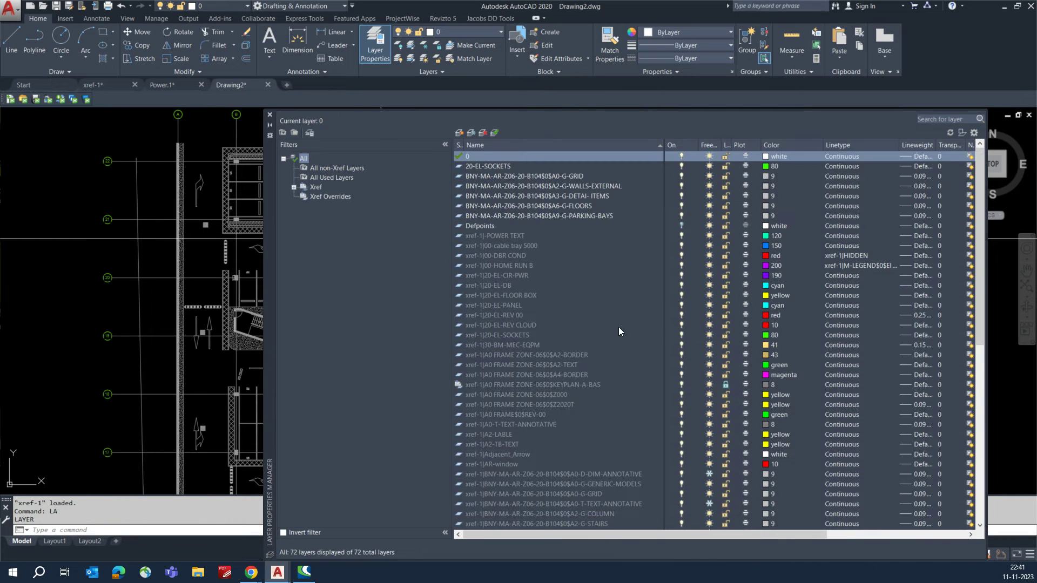
{"action": "left_click", "coordinate": [270, 115]}
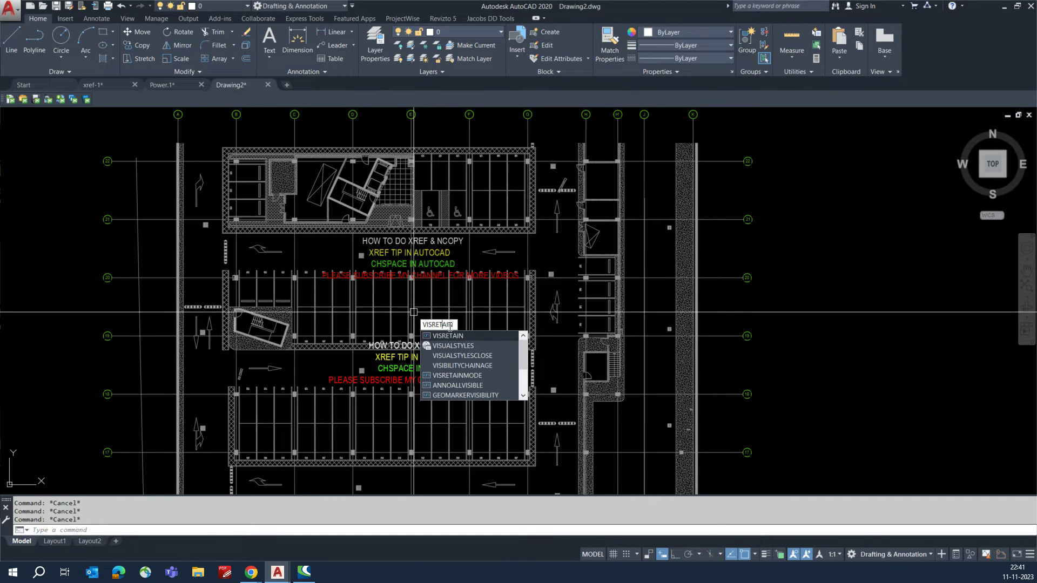
Set the VISRETAIN system variable to 0 and reload the xref-1 external reference
{"action": "key", "text": "Return"}
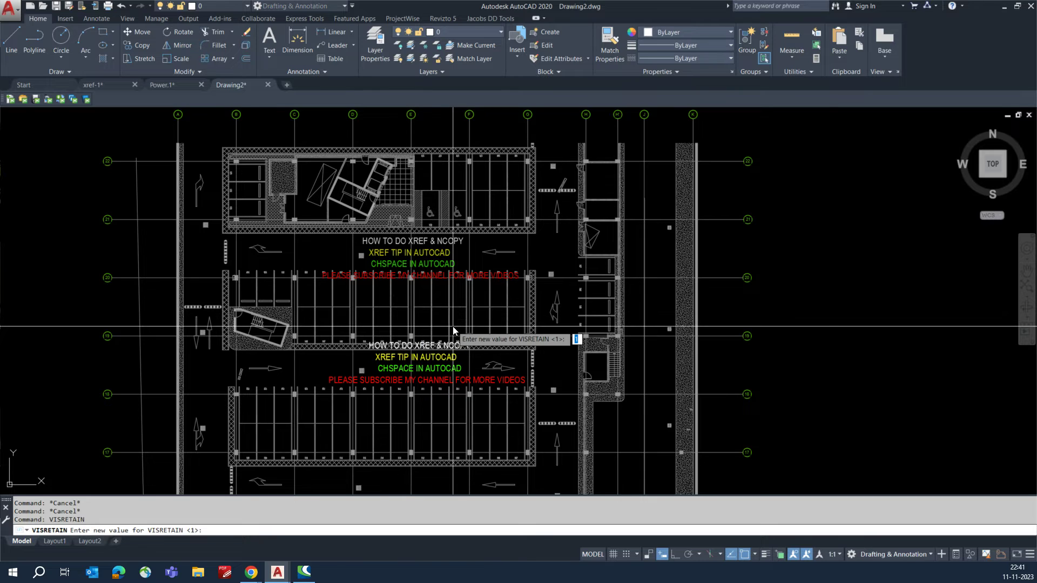
{"action": "key", "text": "Return"}
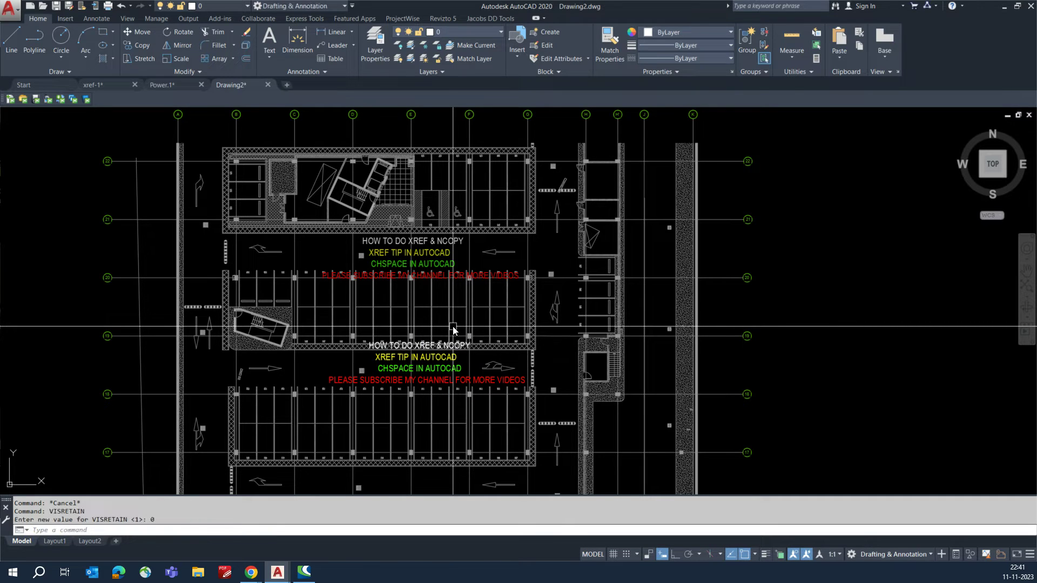
{"action": "type", "text": "XR"}
{"action": "key", "text": "Return"}
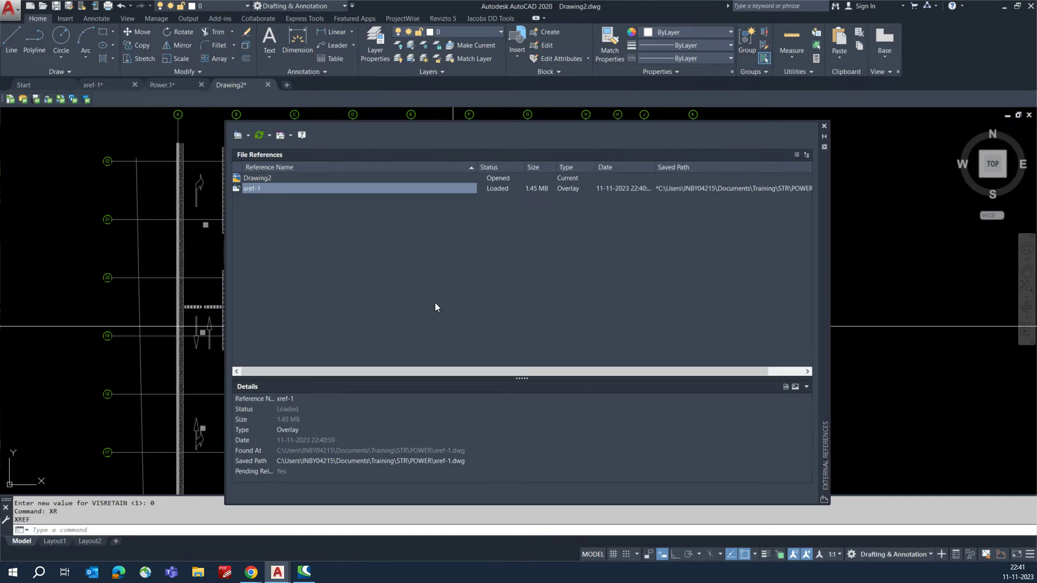
{"action": "right_click", "coordinate": [280, 188]}
{"action": "left_click", "coordinate": [301, 228]}
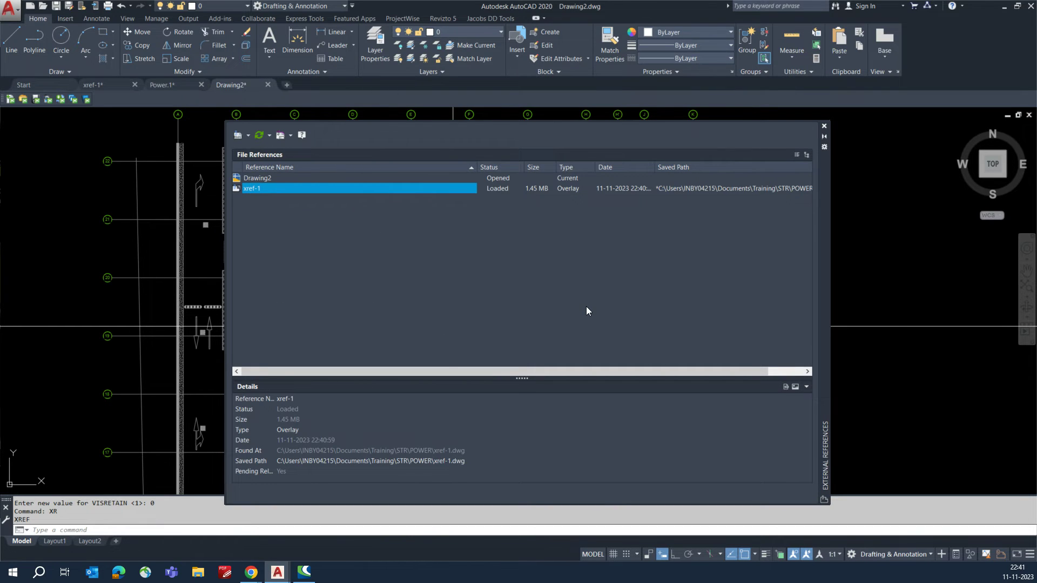
{"action": "left_click", "coordinate": [824, 126]}
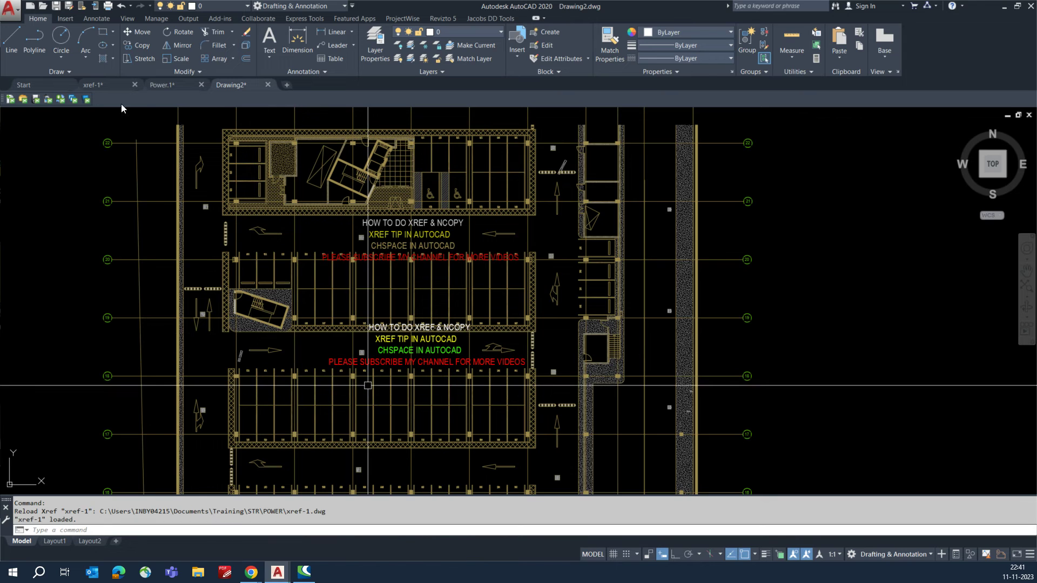
Set the VISRETAIN system variable to 1
{"action": "middle_click_drag", "start_coordinate": [456, 317], "coordinate": [436, 270]}
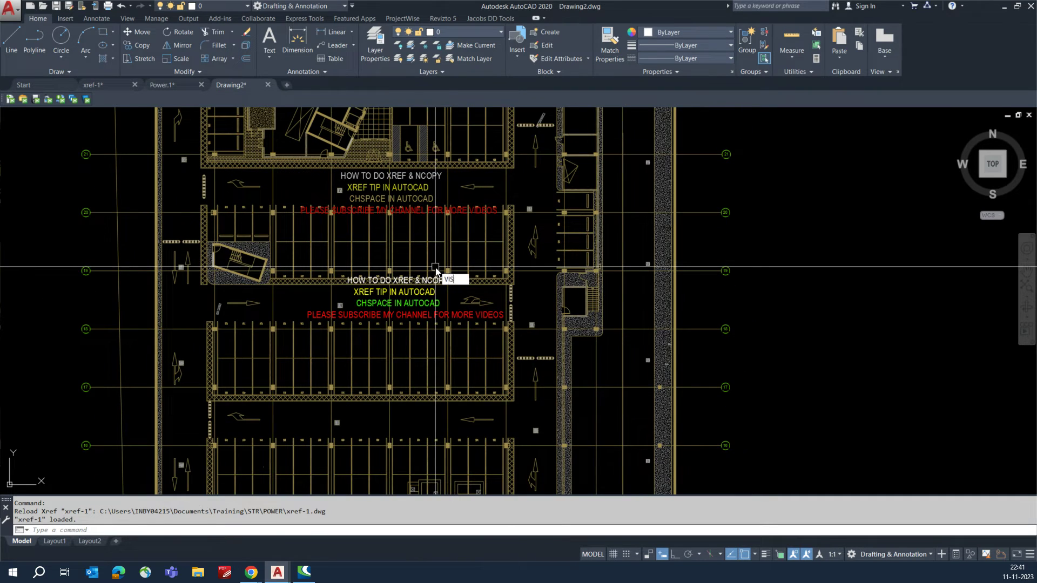
{"action": "key", "text": "Return"}
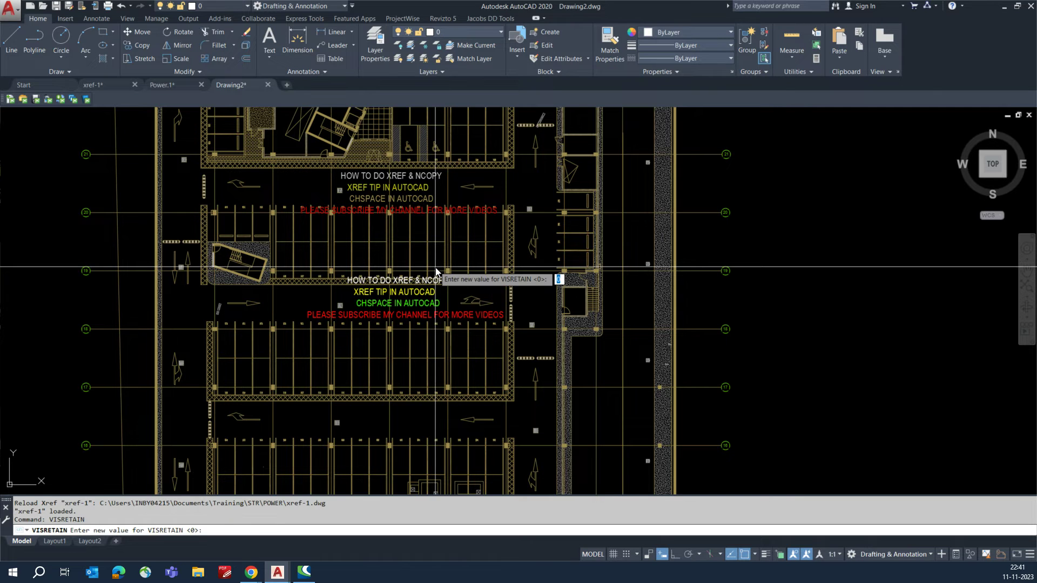
{"action": "type", "text": "1"}
{"action": "key", "text": "Return"}
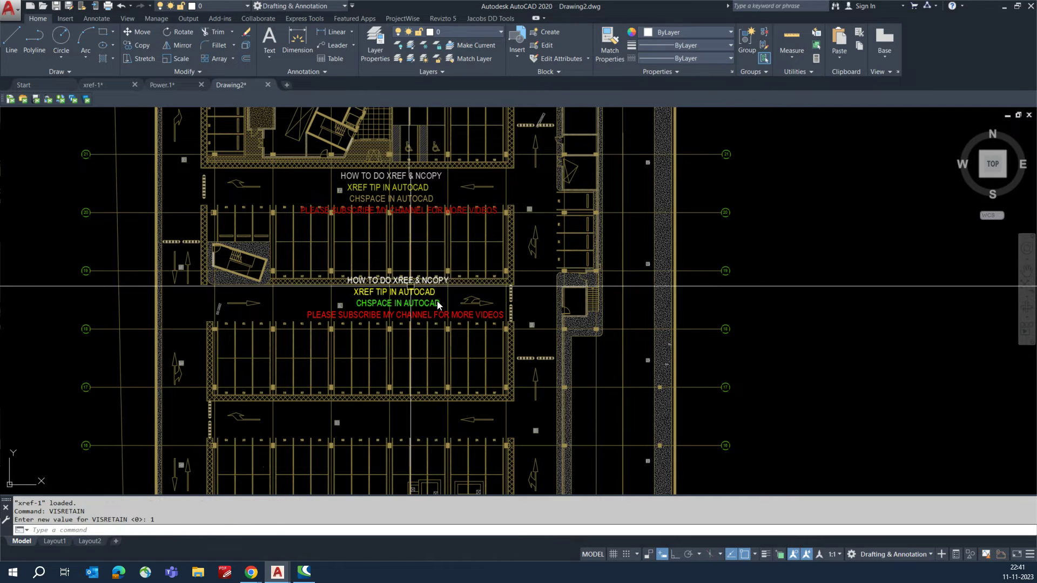
{"action": "type", "text": "m"}
{"action": "key", "text": "Return"}
{"action": "left_click", "coordinate": [302, 256]}
{"action": "left_click", "coordinate": [512, 333]}
{"action": "key", "text": "Return"}
{"action": "key", "text": "Escape"}
{"action": "key", "text": "Escape"}
{"action": "key", "text": "Escape"}
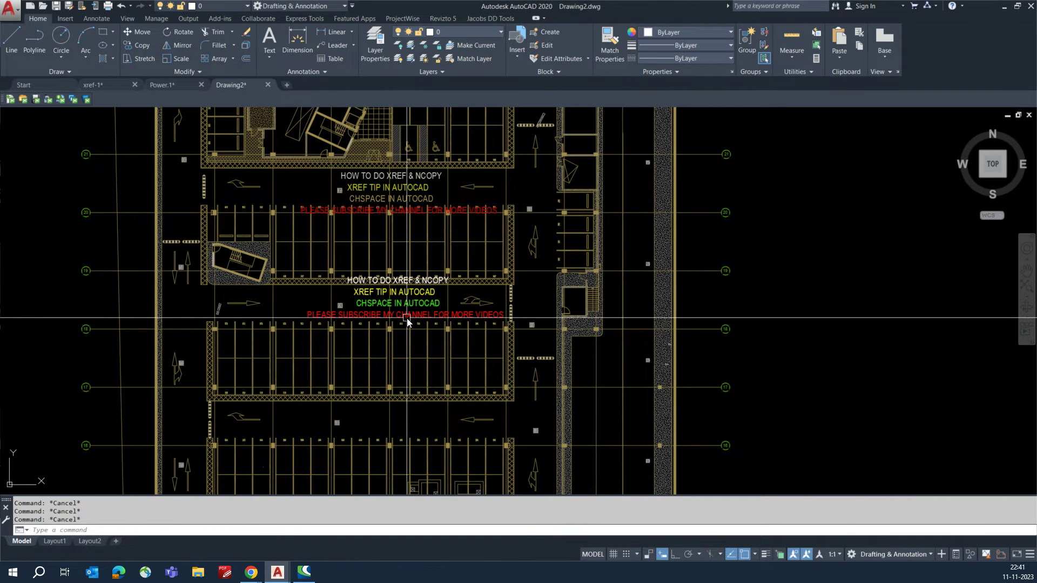
Open the layer properties and filter the layer list to the xref-1 reference's layers
{"action": "type", "text": "LA"}
{"action": "key", "text": "Return"}
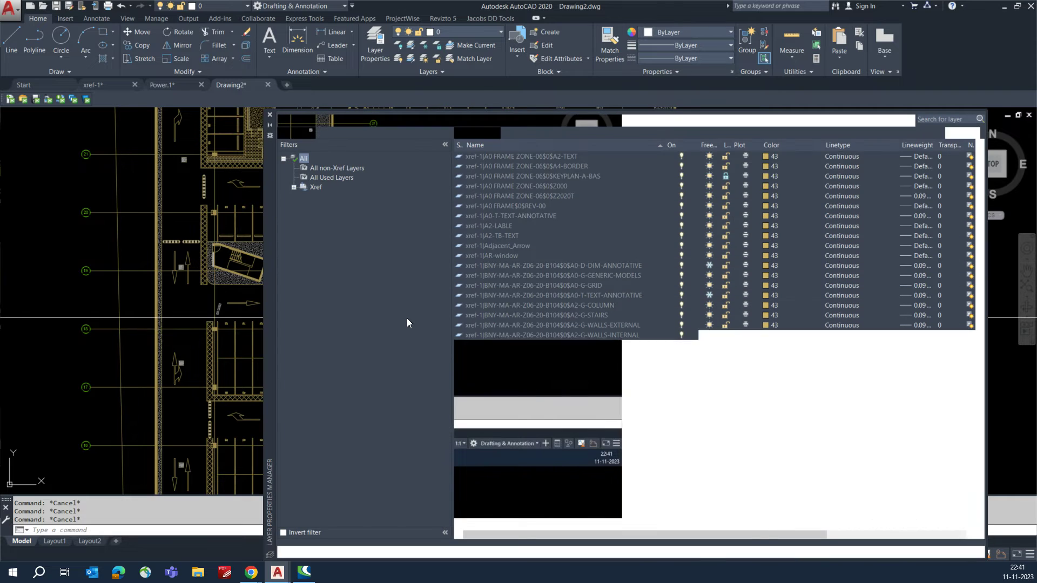
{"action": "left_click", "coordinate": [549, 306]}
{"action": "key", "text": "ctrl+a"}
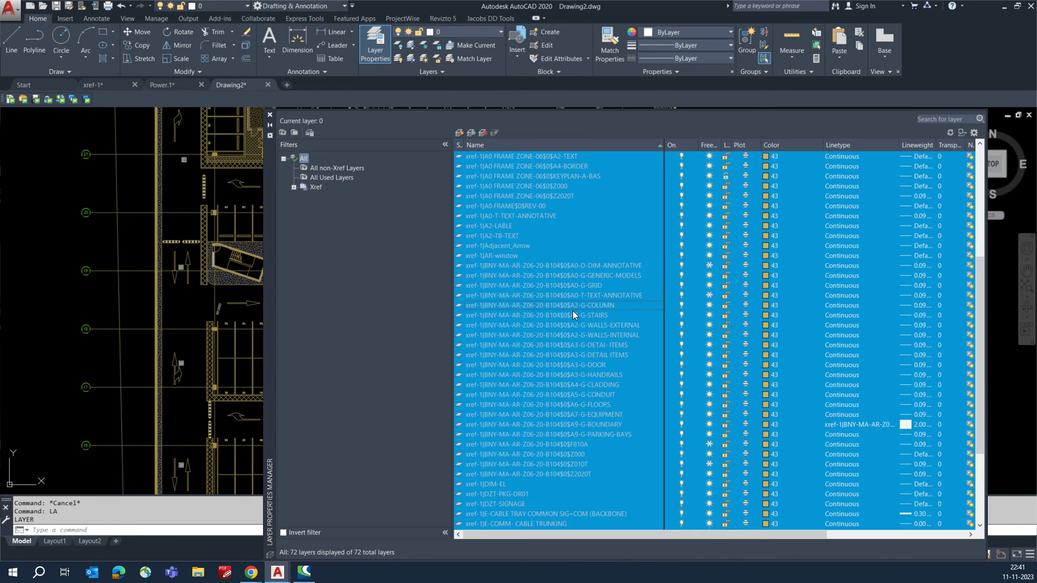
{"action": "left_click", "coordinate": [588, 335]}
{"action": "key", "text": "ctrl+a"}
{"action": "left_click", "coordinate": [294, 186]}
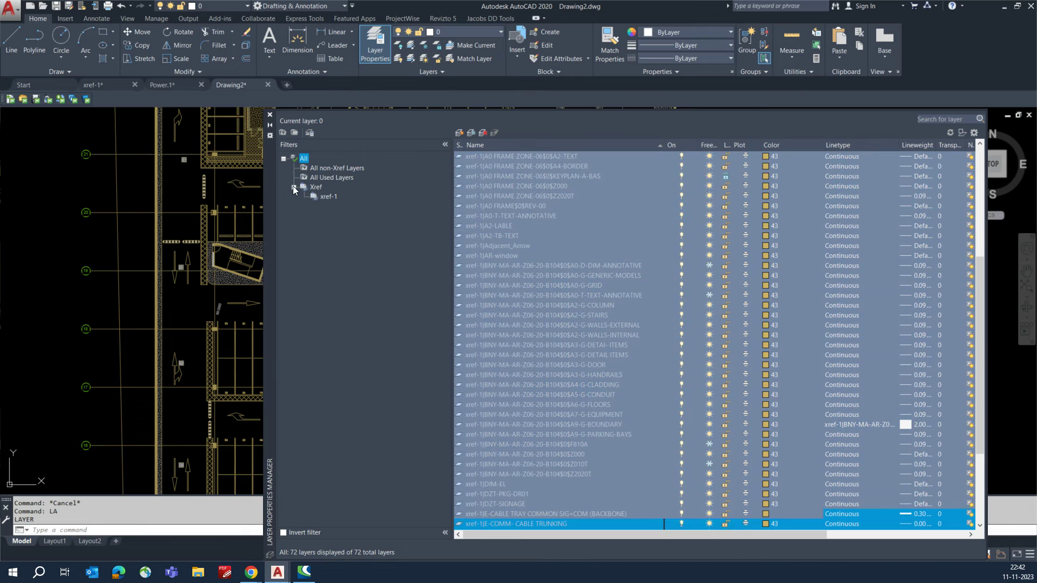
{"action": "left_click", "coordinate": [326, 197]}
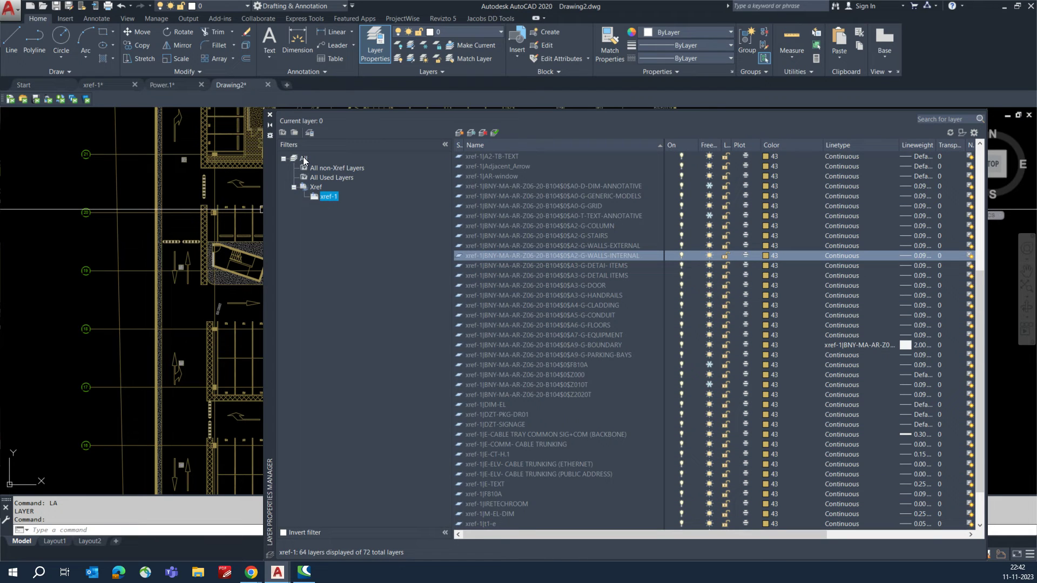
{"action": "left_click", "coordinate": [328, 197]}
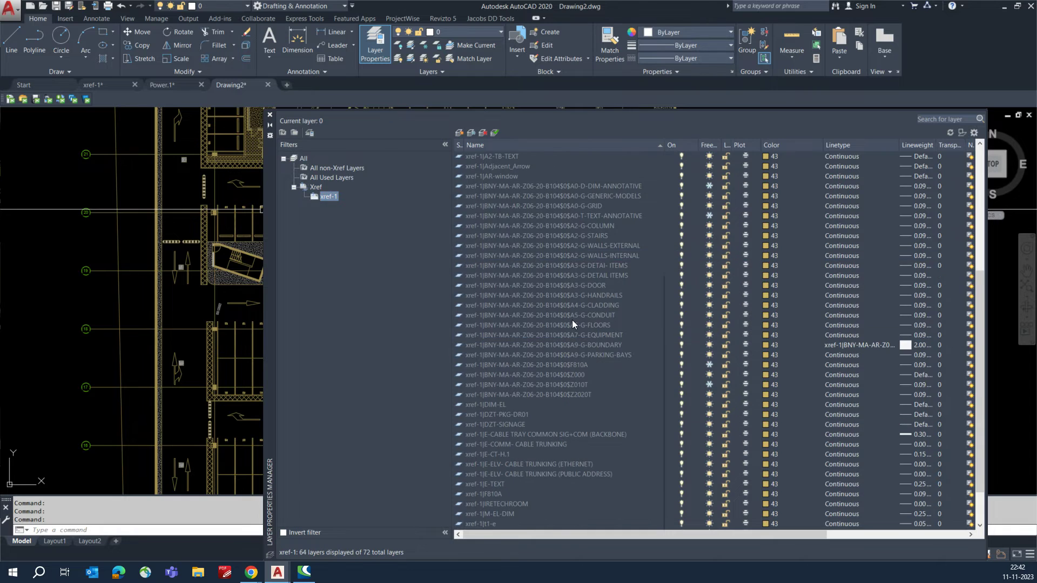
Set the colour of all xref-1 layers to 8 and close the layer properties
{"action": "left_click", "coordinate": [572, 315]}
{"action": "key", "text": "ctrl+a"}
{"action": "left_click", "coordinate": [767, 276]}
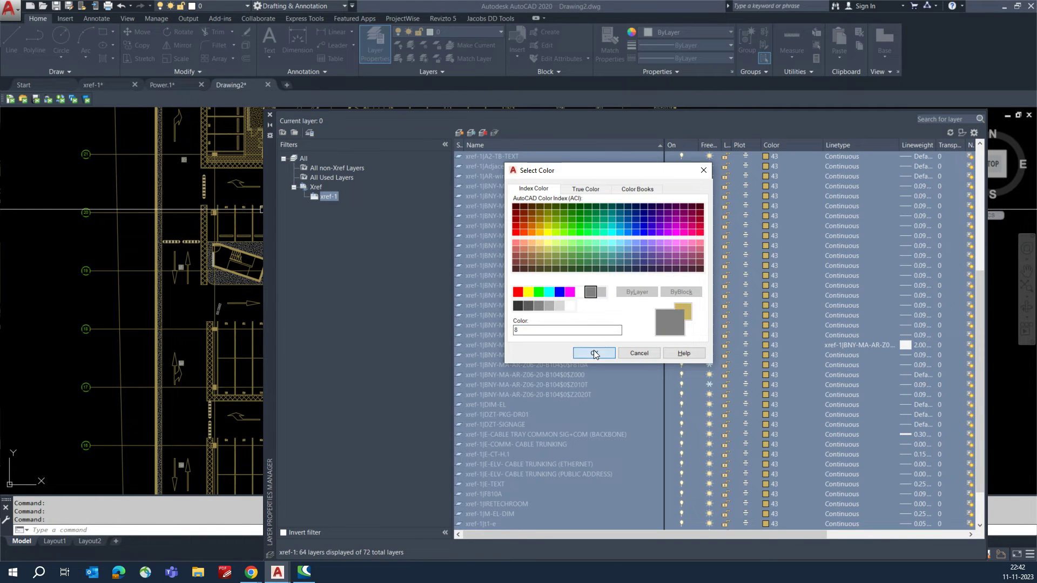
{"action": "left_click", "coordinate": [594, 353]}
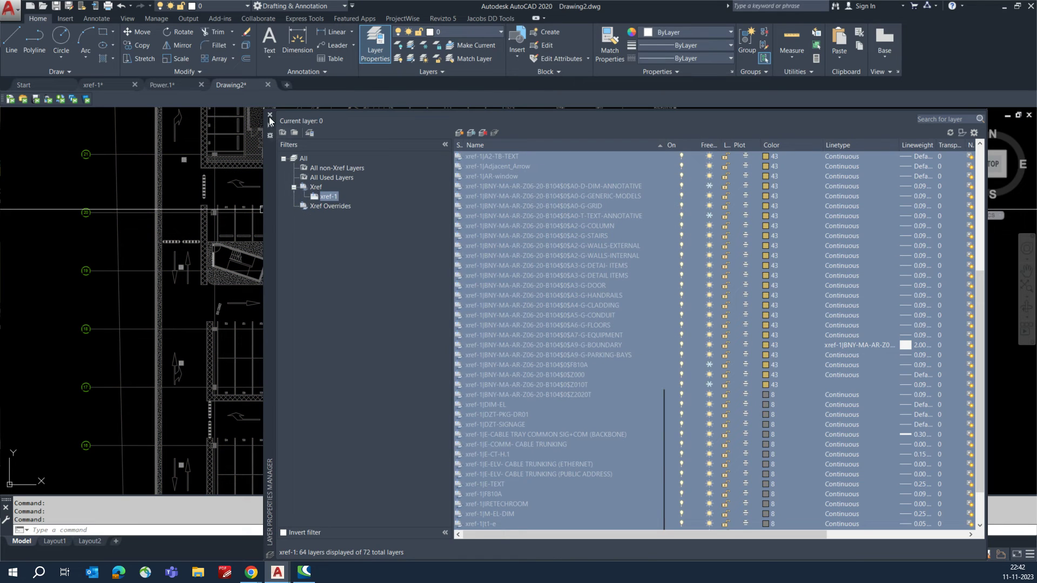
{"action": "left_click", "coordinate": [270, 115]}
{"action": "scroll", "coordinate": [379, 233], "scroll_direction": "up", "scroll_amount": 6}
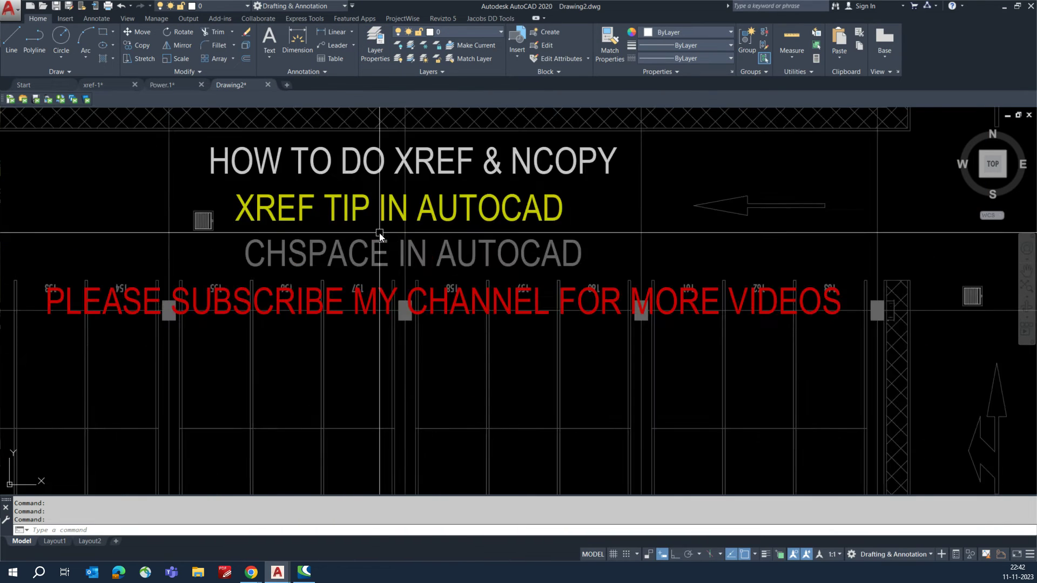
{"action": "scroll", "coordinate": [380, 233], "scroll_direction": "down", "scroll_amount": 8}
{"action": "type", "text": "m"}
{"action": "key", "text": "Return"}
{"action": "left_click", "coordinate": [234, 265]}
{"action": "left_click", "coordinate": [559, 358]}
{"action": "key", "text": "Return"}
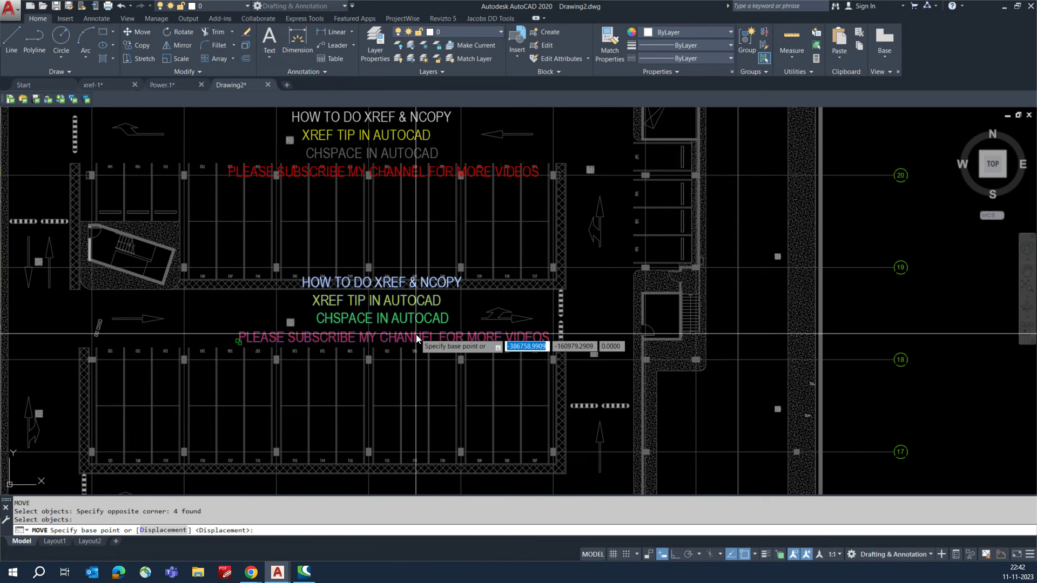
{"action": "left_click", "coordinate": [416, 339]}
{"action": "scroll", "coordinate": [378, 270], "scroll_direction": "down", "scroll_amount": 3}
{"action": "key", "text": "Escape"}
{"action": "scroll", "coordinate": [286, 333], "scroll_direction": "down", "scroll_amount": 2}
{"action": "key", "text": "Escape"}
Examine the recoloured xref-1 plan and compare the colours of its title text with the separate title text below it
{"action": "scroll", "coordinate": [324, 278], "scroll_direction": "up", "scroll_amount": 1}
{"action": "scroll", "coordinate": [425, 340], "scroll_direction": "down", "scroll_amount": 1}
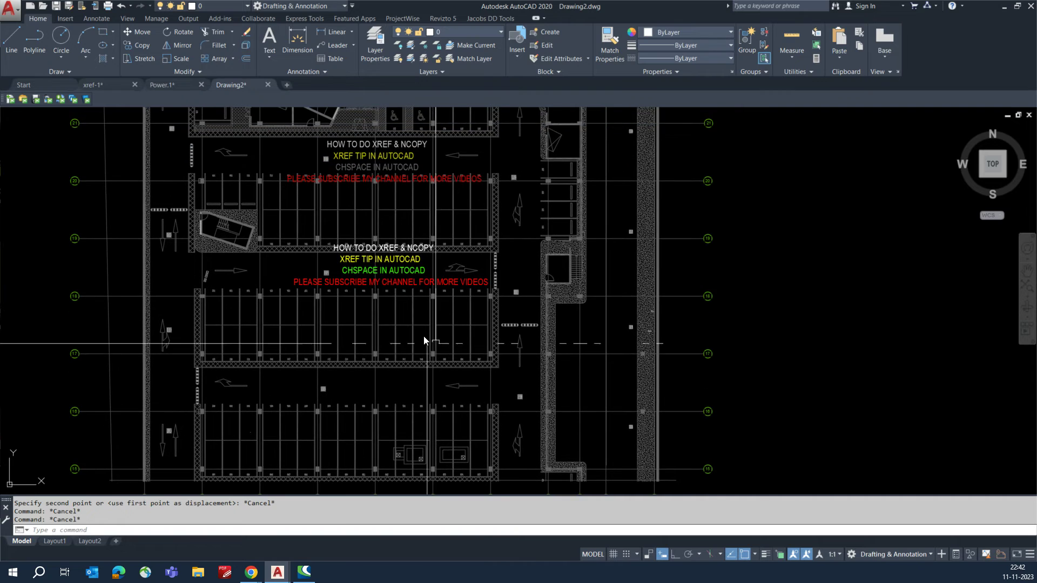
{"action": "scroll", "coordinate": [425, 341], "scroll_direction": "down", "scroll_amount": 1}
{"action": "scroll", "coordinate": [413, 327], "scroll_direction": "up", "scroll_amount": 1}
{"action": "scroll", "coordinate": [405, 318], "scroll_direction": "down", "scroll_amount": 1}
{"action": "scroll", "coordinate": [397, 310], "scroll_direction": "up", "scroll_amount": 1}
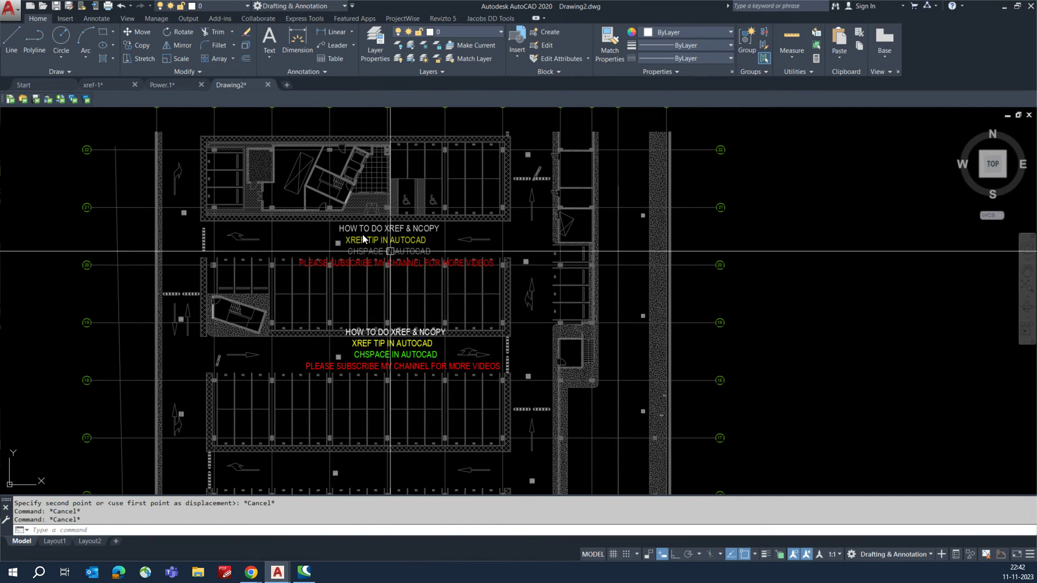
{"action": "scroll", "coordinate": [351, 243], "scroll_direction": "up", "scroll_amount": 5}
{"action": "left_click", "coordinate": [335, 281]}
{"action": "key", "text": "Escape"}
{"action": "scroll", "coordinate": [334, 279], "scroll_direction": "down", "scroll_amount": 5}
{"action": "middle_click_drag", "start_coordinate": [334, 301], "coordinate": [342, 270]}
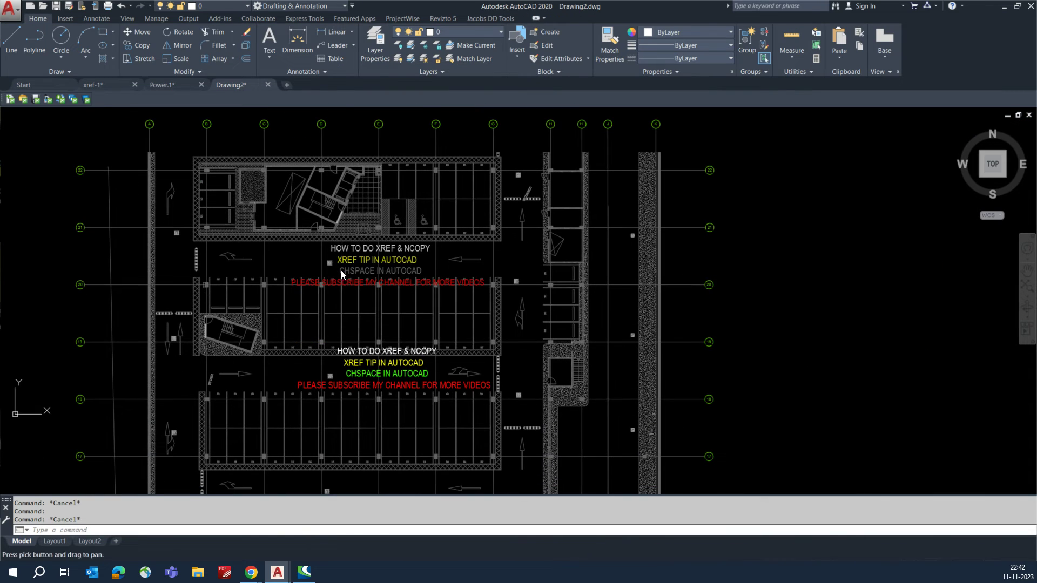
{"action": "middle_click_drag", "start_coordinate": [377, 372], "coordinate": [376, 281]}
{"action": "scroll", "coordinate": [376, 282], "scroll_direction": "up", "scroll_amount": 5}
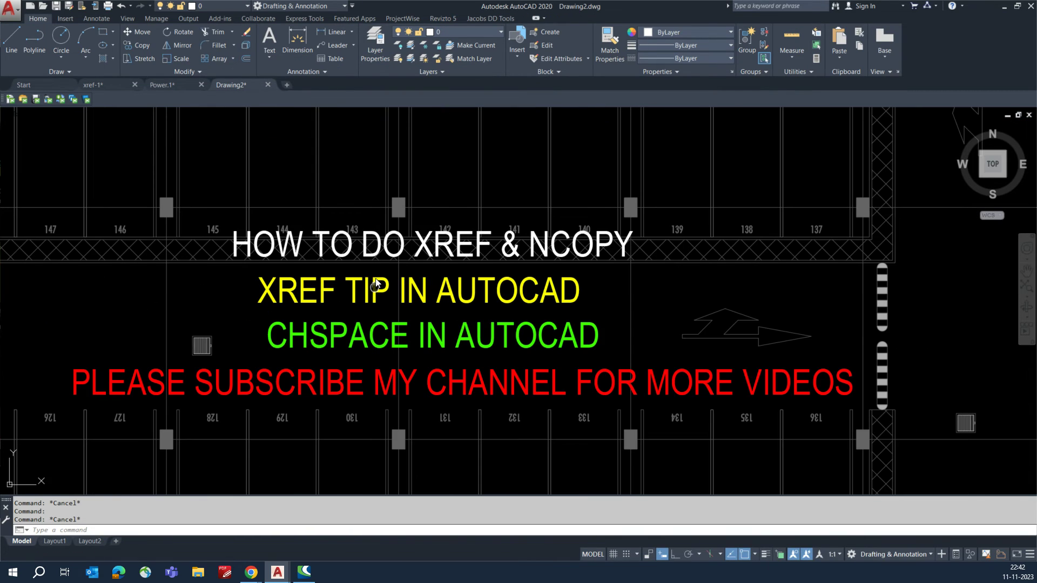
{"action": "scroll", "coordinate": [378, 291], "scroll_direction": "down", "scroll_amount": 4}
{"action": "type", "text": "M"}
{"action": "key", "text": "Return"}
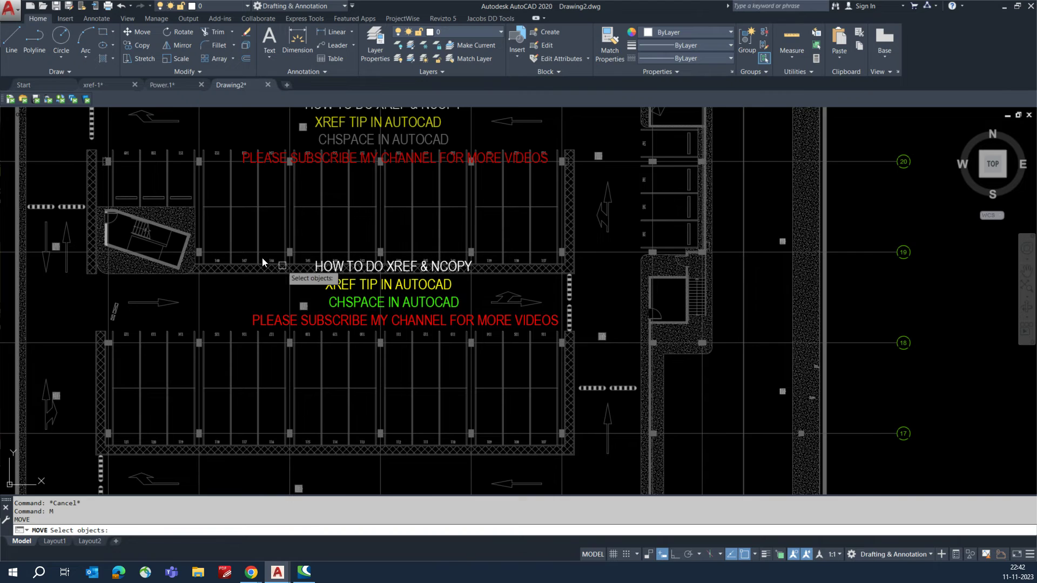
{"action": "scroll", "coordinate": [267, 263], "scroll_direction": "up", "scroll_amount": 2}
{"action": "left_click", "coordinate": [212, 222]}
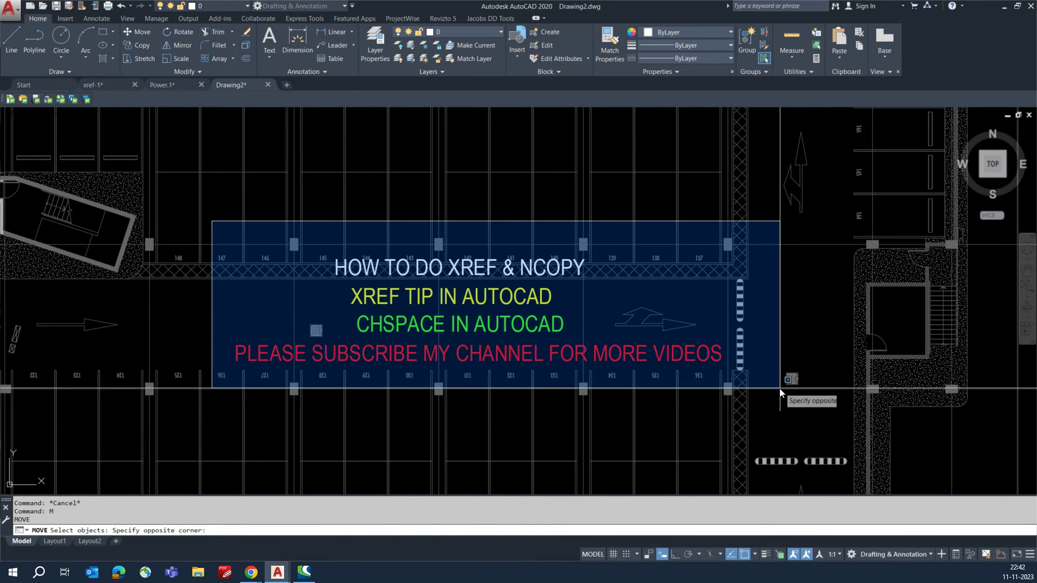
{"action": "left_click", "coordinate": [740, 389]}
{"action": "key", "text": "Escape"}
{"action": "key", "text": "Escape"}
{"action": "middle_click_drag", "start_coordinate": [471, 342], "coordinate": [419, 302]}
{"action": "type", "text": "M"}
{"action": "key", "text": "Return"}
{"action": "left_click", "coordinate": [161, 172]}
{"action": "left_click", "coordinate": [736, 361]}
{"action": "key", "text": "Escape"}
{"action": "key", "text": "Escape"}
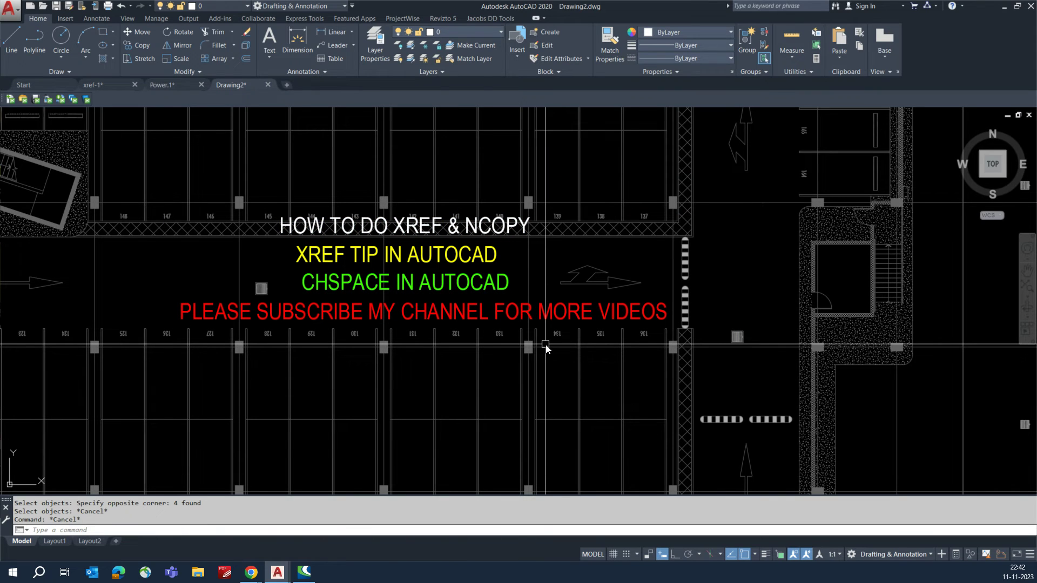
Move the green CHSPACE IN AUTOCAD text line slightly to the left
{"action": "type", "text": "M"}
{"action": "key", "text": "Return"}
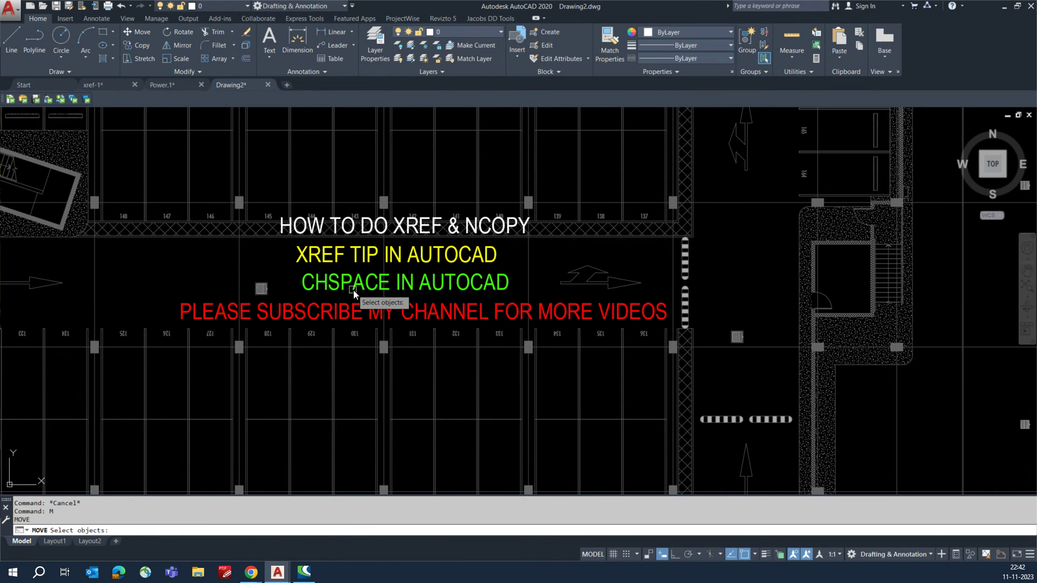
{"action": "key", "text": "Return"}
{"action": "left_click", "coordinate": [358, 374]}
{"action": "left_click", "coordinate": [352, 373]}
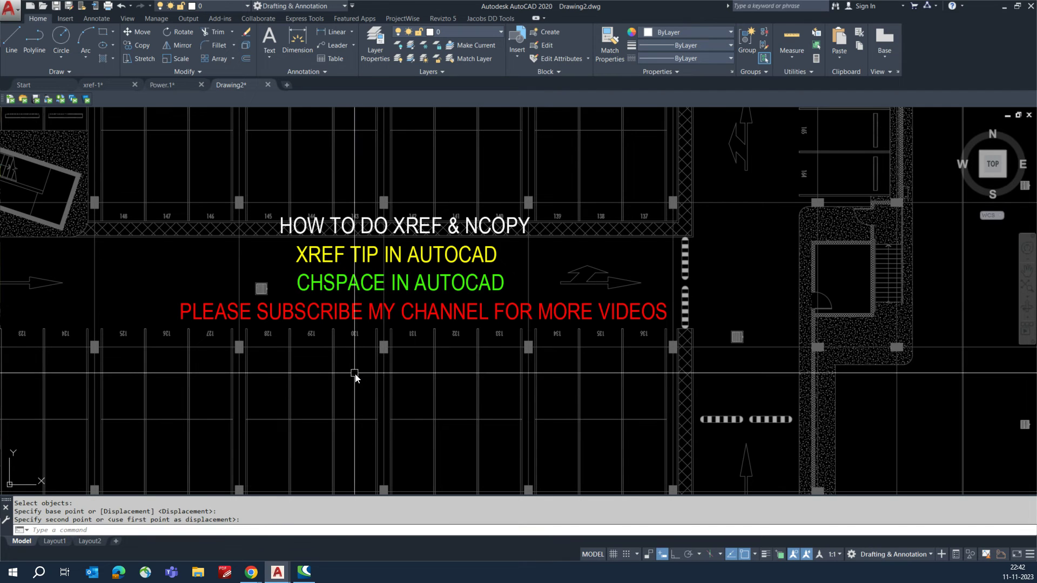
{"action": "key", "text": "Escape"}
{"action": "key", "text": "Escape"}
{"action": "scroll", "coordinate": [374, 316], "scroll_direction": "down", "scroll_amount": 3}
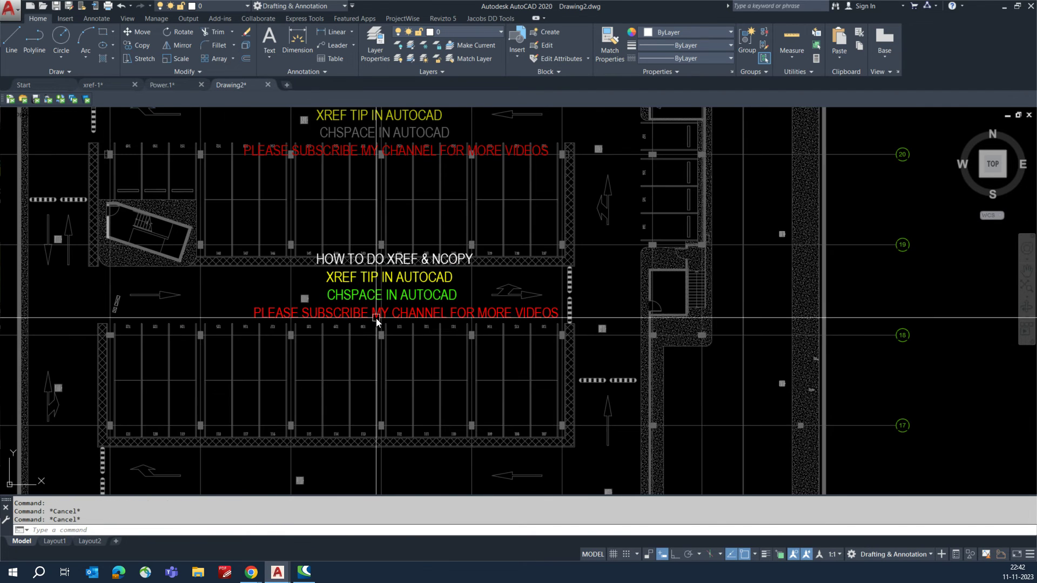
Draw a rectangle around the slanted staircase room and its hatched surround on the plan's left side
{"action": "type", "text": "REC"}
{"action": "key", "text": "Return"}
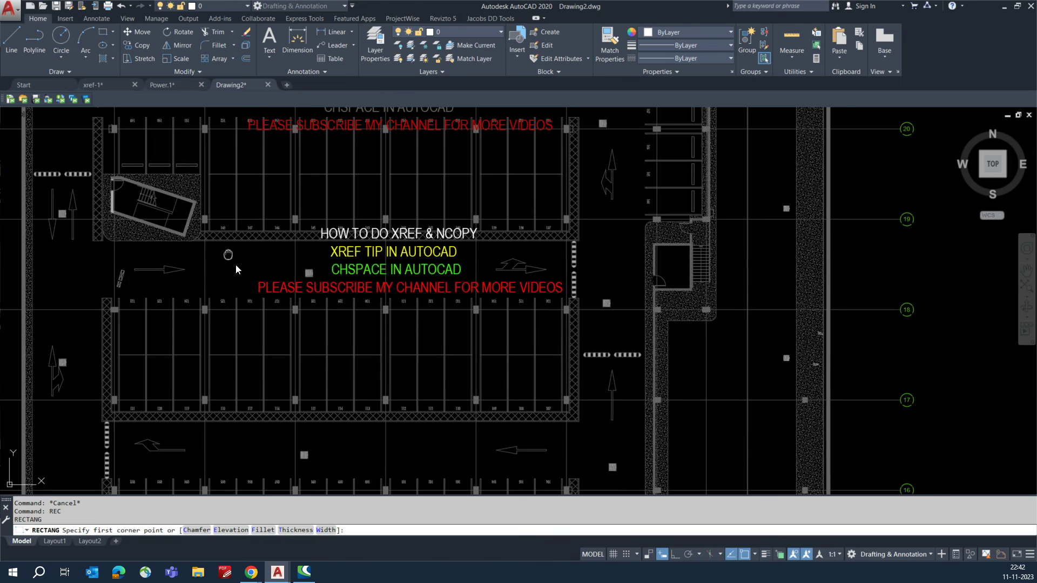
{"action": "middle_click_drag", "start_coordinate": [106, 177], "coordinate": [189, 229]}
{"action": "scroll", "coordinate": [190, 229], "scroll_direction": "up", "scroll_amount": 2}
{"action": "left_click", "coordinate": [148, 202]}
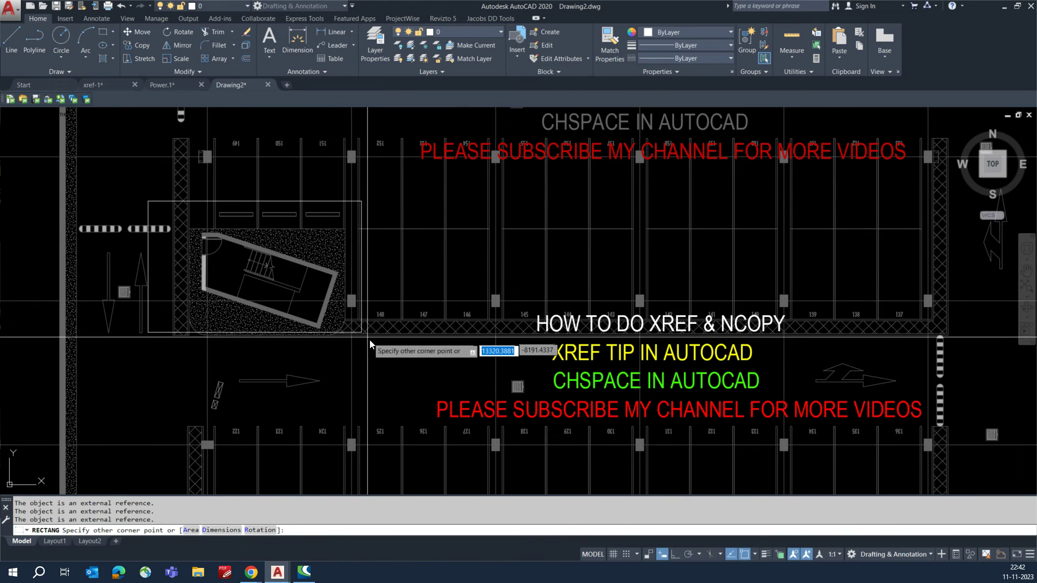
{"action": "left_click", "coordinate": [372, 349]}
{"action": "key", "text": "Escape"}
{"action": "key", "text": "Escape"}
Clip the xref-1 reference with XCLIP to a new boundary, deleting old boundaries and selecting the rectangle around the staircase room as the polyline
{"action": "type", "text": "XC"}
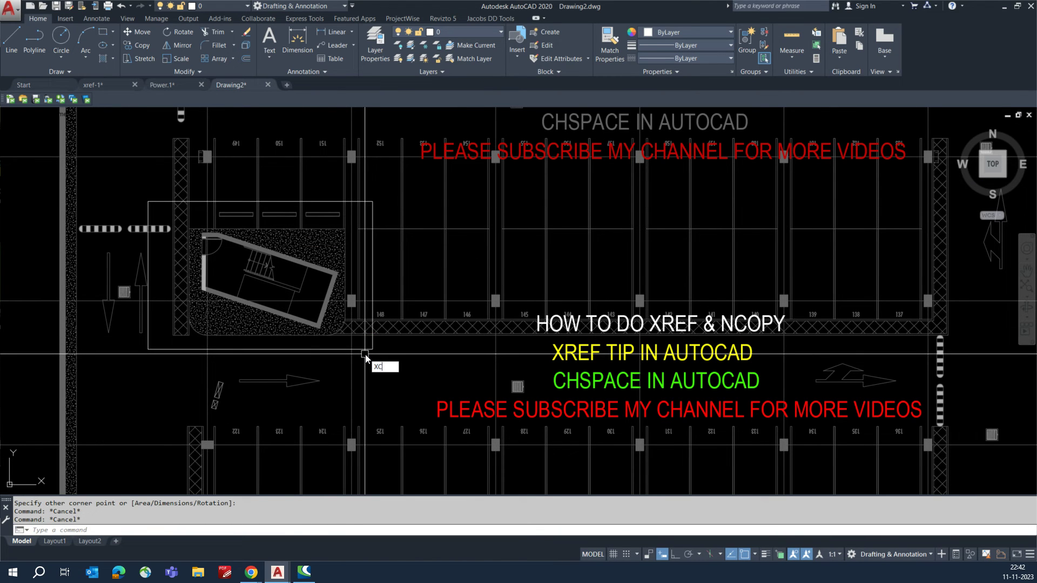
{"action": "type", "text": "LIP"}
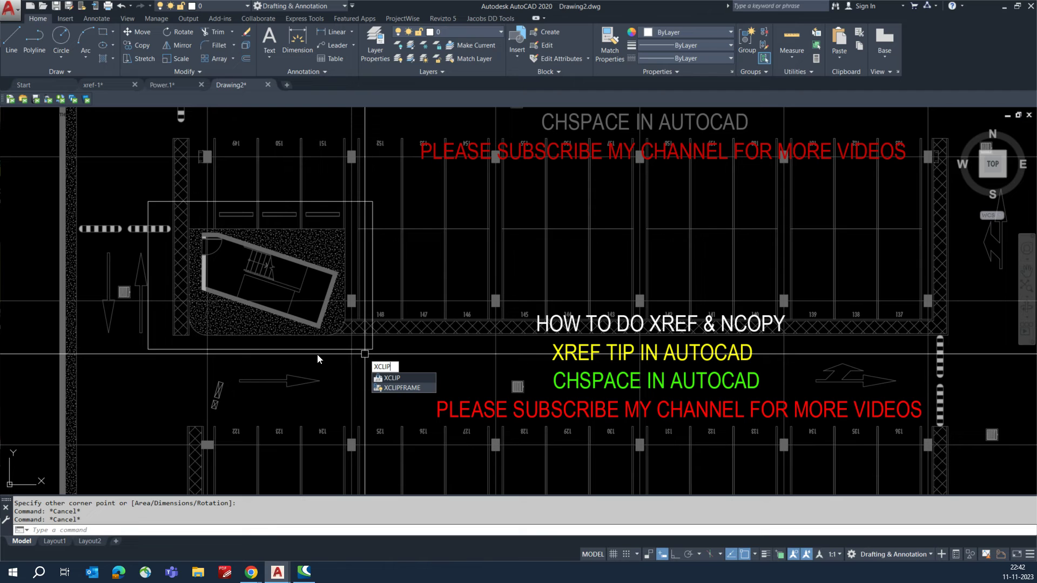
{"action": "key", "text": "Return"}
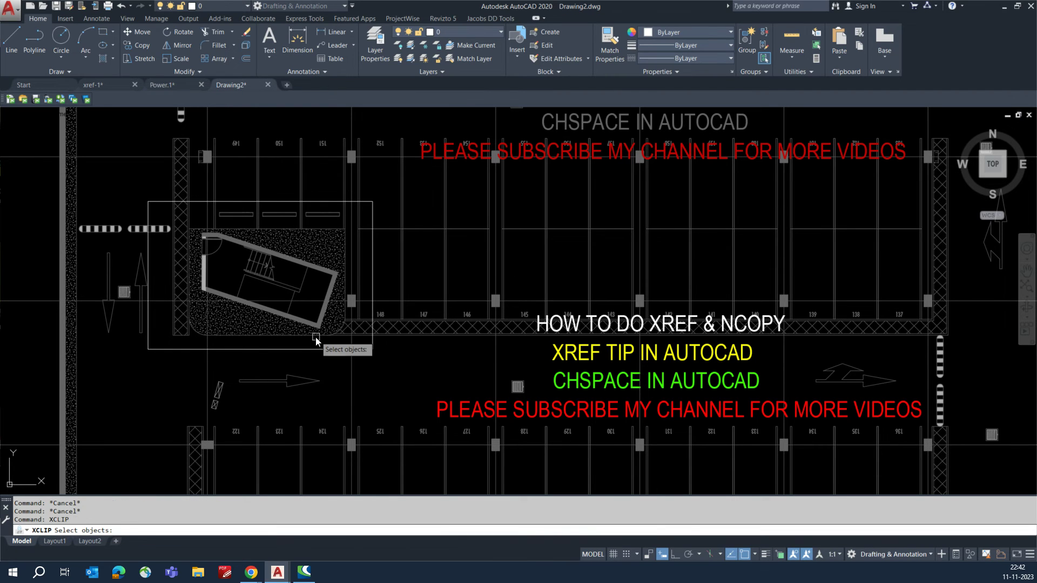
{"action": "left_click", "coordinate": [316, 337]}
{"action": "key", "text": "Return"}
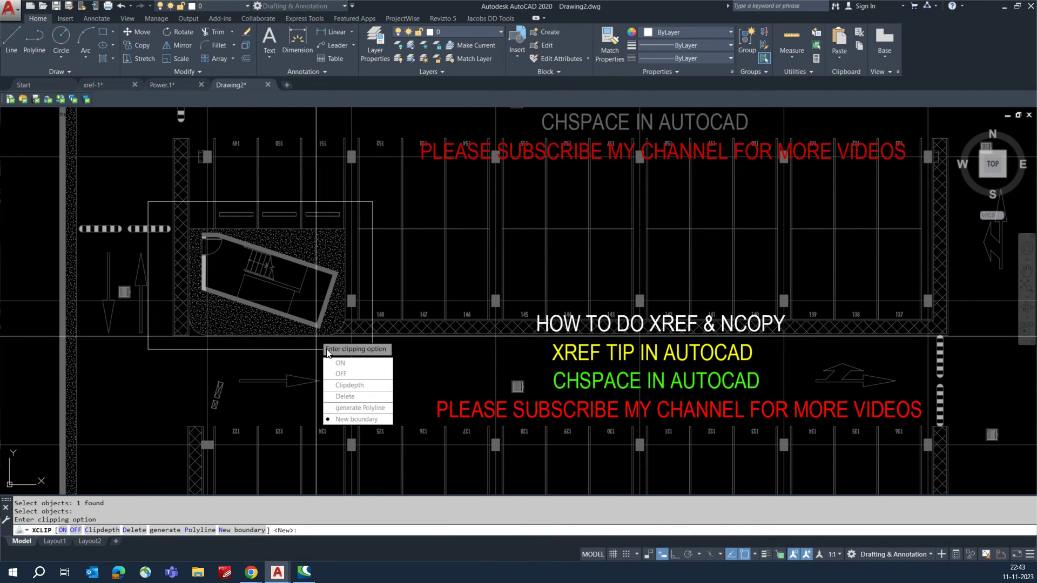
{"action": "left_click", "coordinate": [356, 419]}
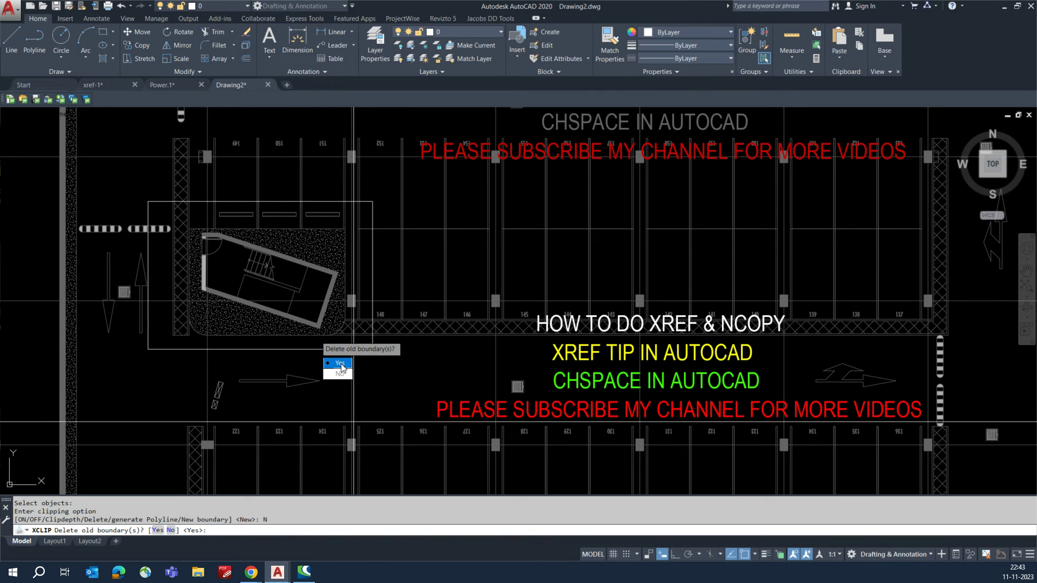
{"action": "left_click", "coordinate": [339, 365]}
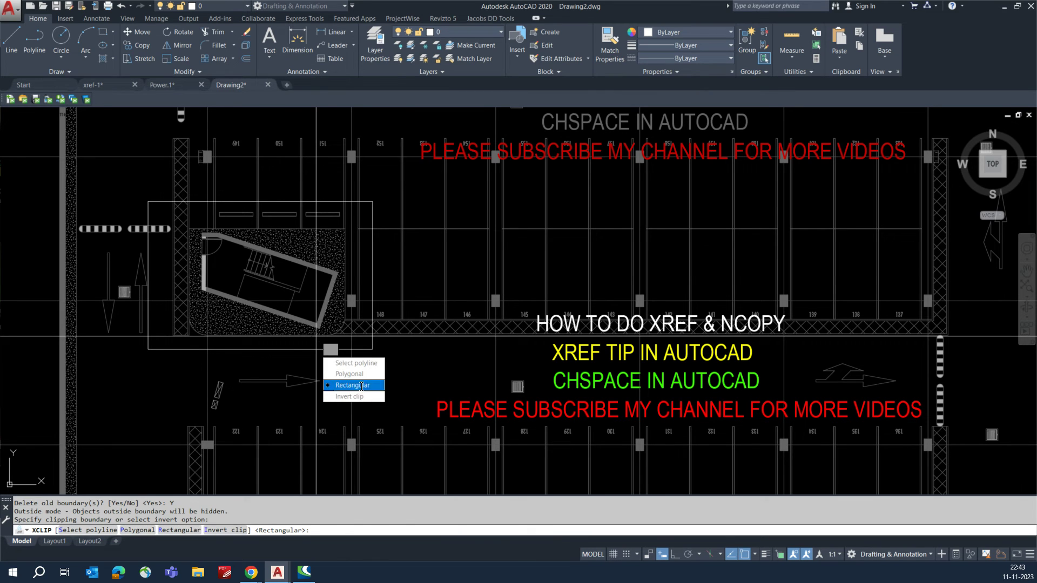
{"action": "left_click", "coordinate": [356, 362]}
{"action": "left_click", "coordinate": [290, 349]}
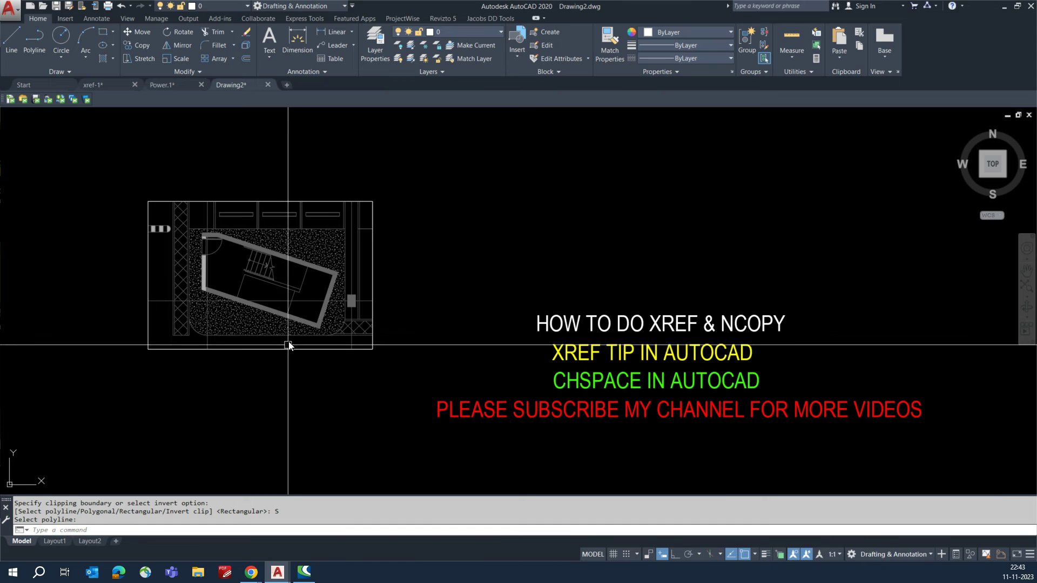
Move the four title text lines to just above the clipped staircase area
{"action": "middle_click_drag", "start_coordinate": [364, 325], "coordinate": [374, 300]}
{"action": "scroll", "coordinate": [374, 301], "scroll_direction": "down", "scroll_amount": 6}
{"action": "scroll", "coordinate": [364, 303], "scroll_direction": "up", "scroll_amount": 2}
{"action": "type", "text": "m"}
{"action": "key", "text": "Return"}
{"action": "left_click", "coordinate": [358, 269]}
{"action": "left_click", "coordinate": [524, 374]}
{"action": "key", "text": "Return"}
{"action": "left_click", "coordinate": [414, 335]}
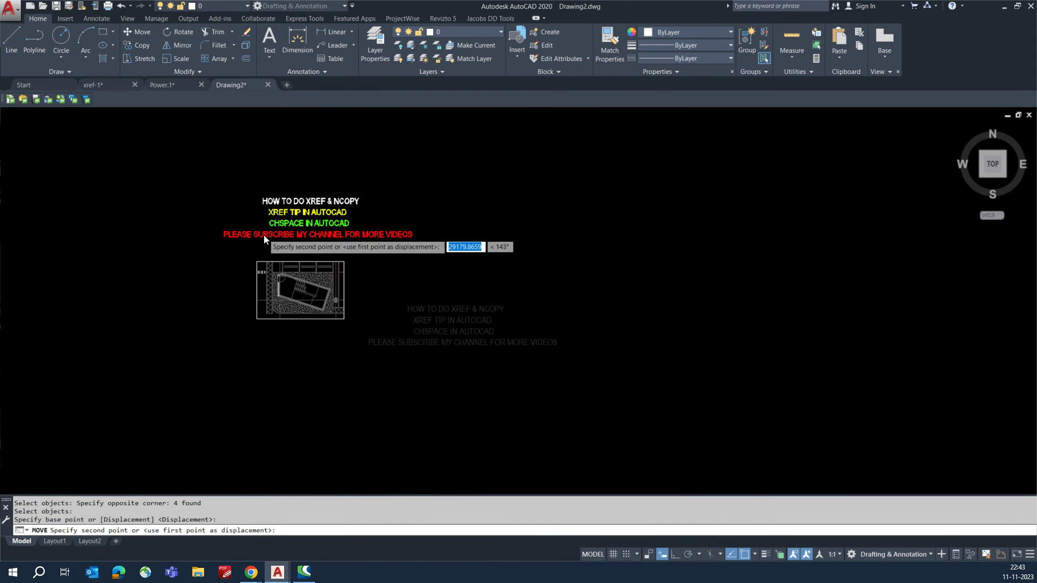
{"action": "scroll", "coordinate": [266, 236], "scroll_direction": "up", "scroll_amount": 4}
{"action": "left_click", "coordinate": [268, 255]}
Erase the leftover objects outside the clipped staircase area
{"action": "scroll", "coordinate": [324, 378], "scroll_direction": "down", "scroll_amount": 5}
{"action": "type", "text": "e"}
{"action": "key", "text": "Return"}
{"action": "left_click", "coordinate": [483, 259]}
{"action": "left_click", "coordinate": [370, 190]}
{"action": "key", "text": "Return"}
Turn off the clipping boundary of the xref-1 reference with XCLIP's OFF option so the whole plan displays
{"action": "scroll", "coordinate": [310, 390], "scroll_direction": "up", "scroll_amount": 6}
{"action": "scroll", "coordinate": [400, 363], "scroll_direction": "up", "scroll_amount": 3}
{"action": "scroll", "coordinate": [396, 364], "scroll_direction": "down", "scroll_amount": 3}
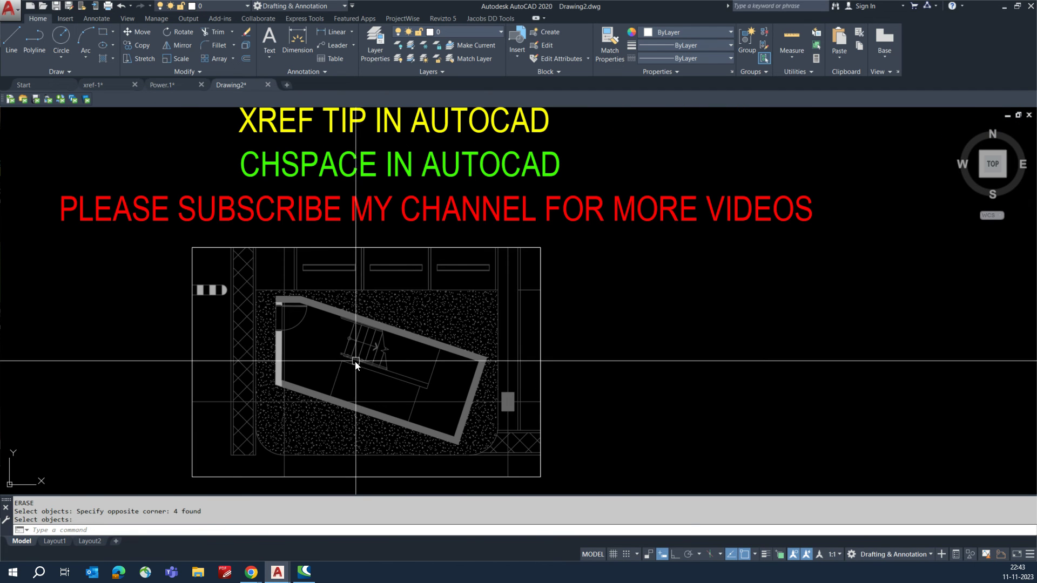
{"action": "scroll", "coordinate": [353, 323], "scroll_direction": "down", "scroll_amount": 1}
{"action": "type", "text": "XCLI"}
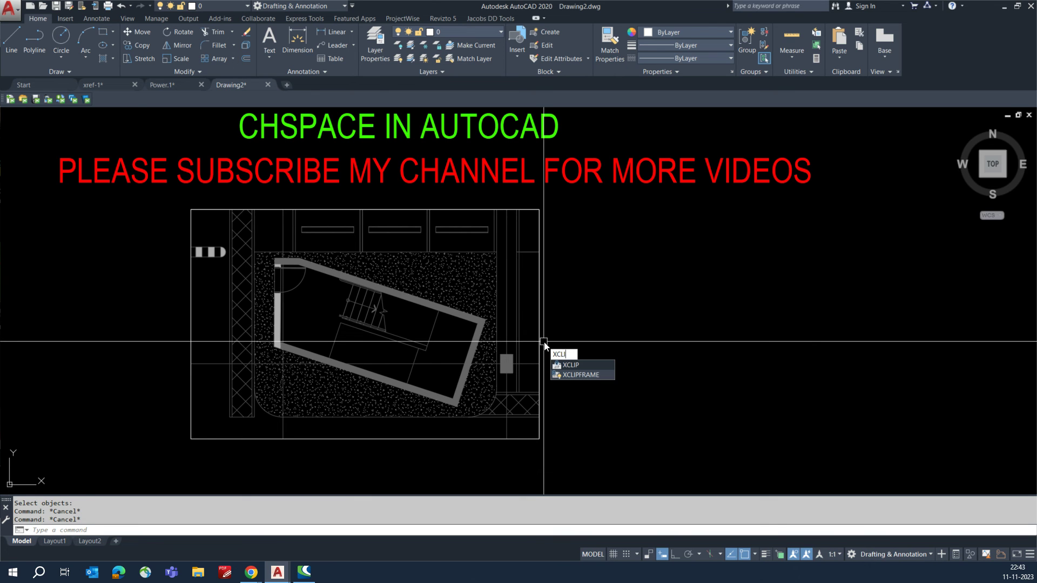
{"action": "key", "text": "Return"}
{"action": "left_click", "coordinate": [497, 331]}
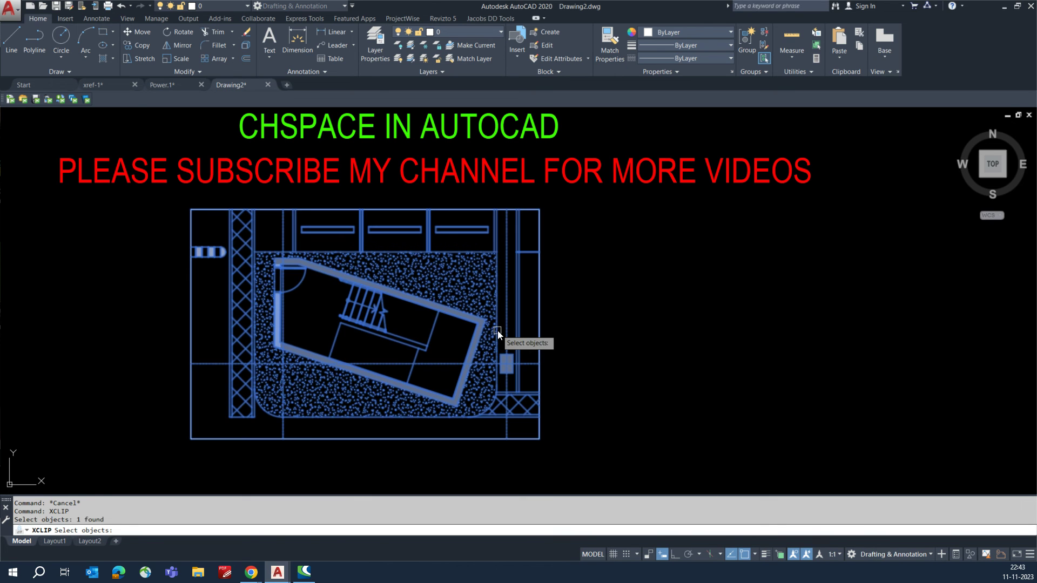
{"action": "key", "text": "Return"}
{"action": "key", "text": "Up"}
{"action": "key", "text": "Up"}
{"action": "key", "text": "Up"}
{"action": "key", "text": "Up"}
{"action": "key", "text": "Return"}
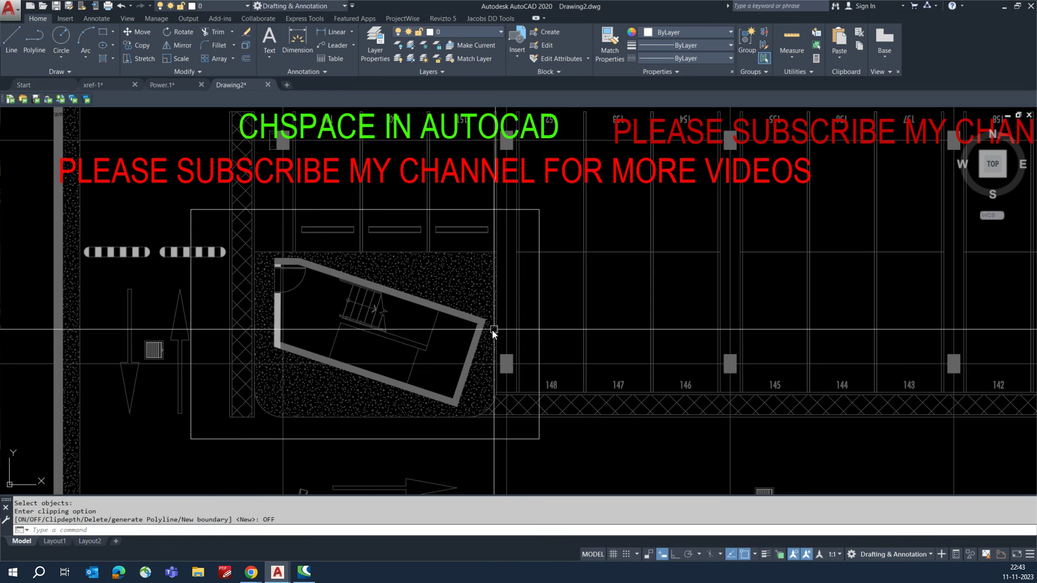
Copy the xref's four title text lines and the horizontal grid line crossing them with NCOPY, placing them above the plan's grid bubbles
{"action": "scroll", "coordinate": [391, 319], "scroll_direction": "down", "scroll_amount": 4}
{"action": "scroll", "coordinate": [400, 284], "scroll_direction": "up", "scroll_amount": 4}
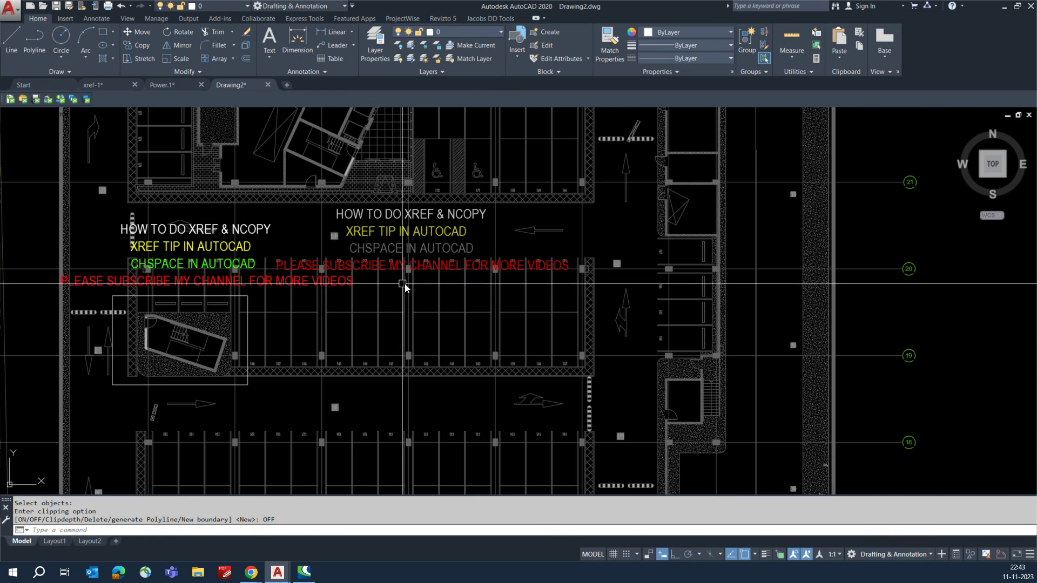
{"action": "scroll", "coordinate": [416, 331], "scroll_direction": "up", "scroll_amount": 3}
{"action": "type", "text": "NC"}
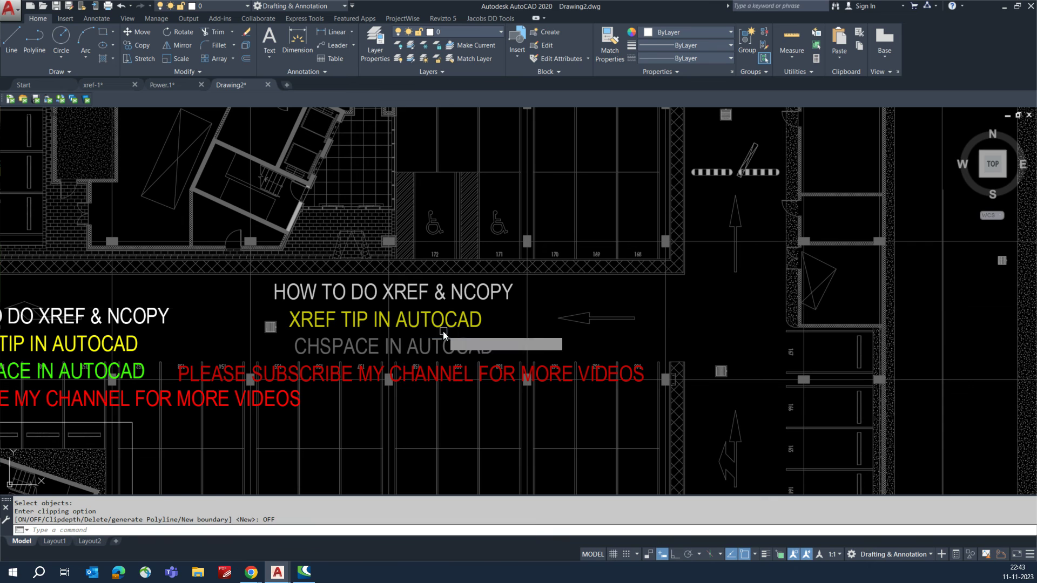
{"action": "left_click", "coordinate": [443, 332]}
{"action": "left_click", "coordinate": [543, 296]}
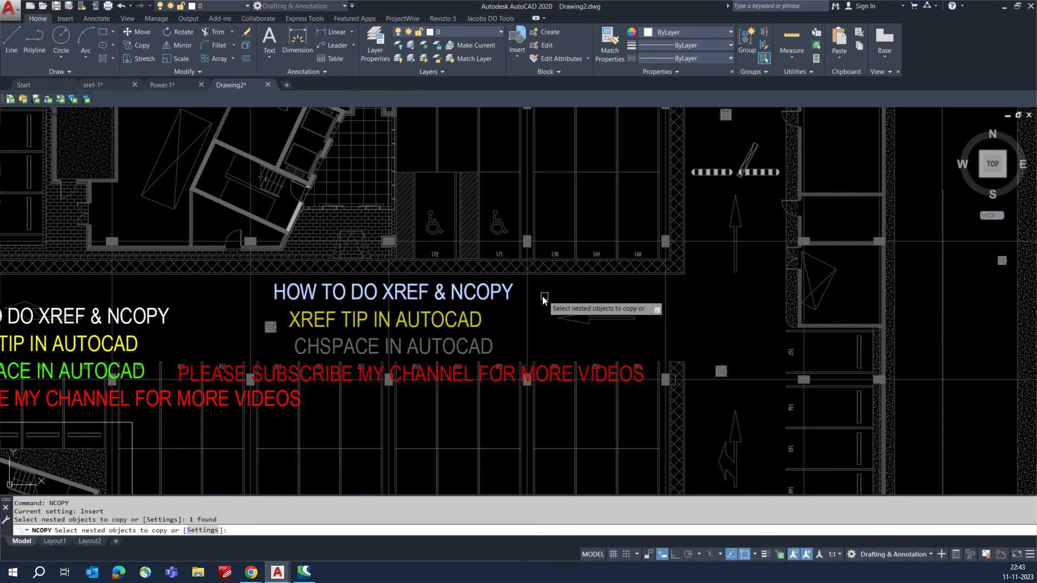
{"action": "left_click", "coordinate": [458, 321]}
{"action": "left_click", "coordinate": [455, 347]}
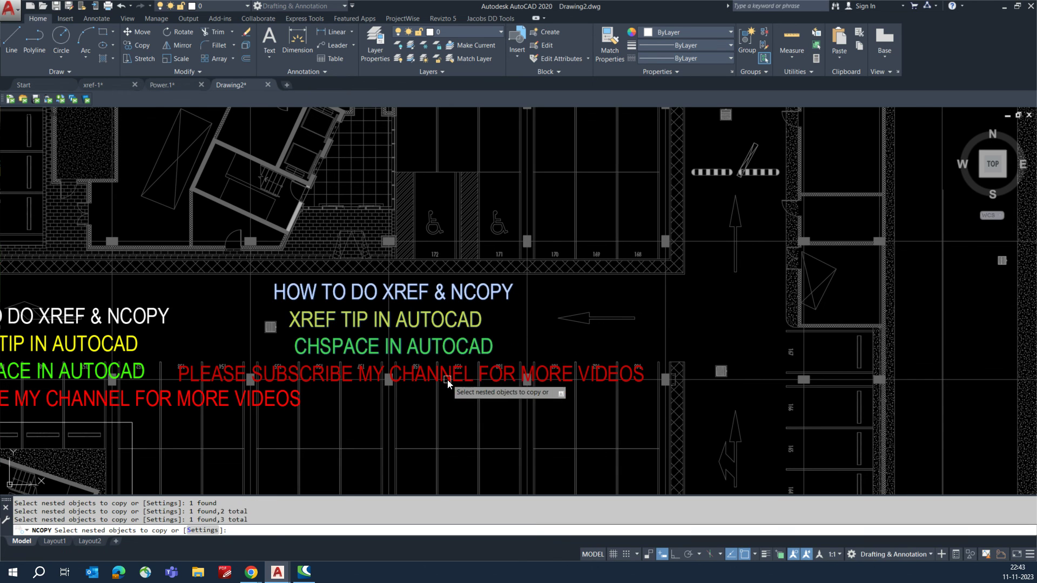
{"action": "left_click", "coordinate": [447, 380]}
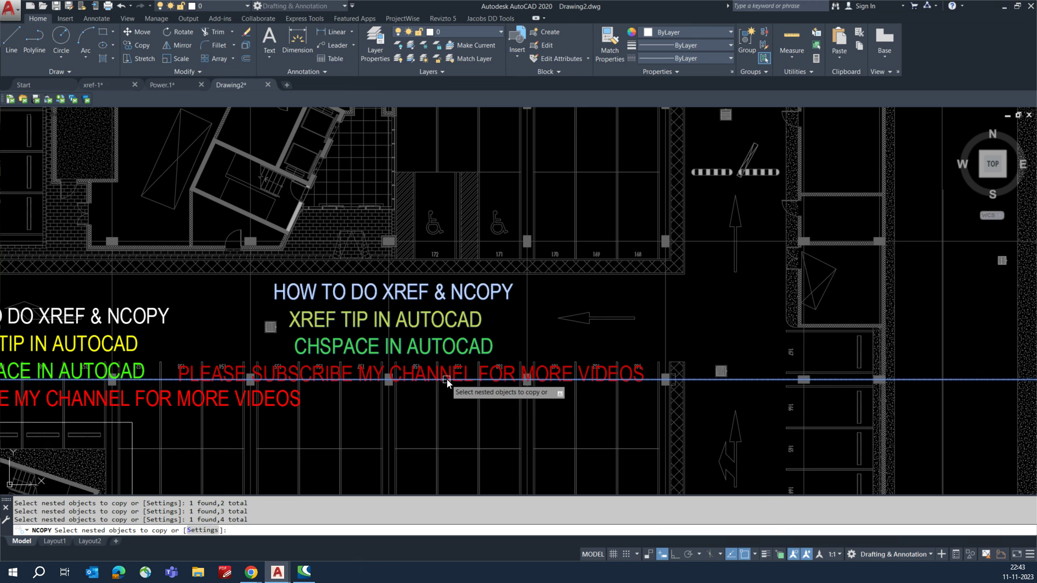
{"action": "left_click", "coordinate": [316, 375]}
{"action": "right_click", "coordinate": [346, 378]}
{"action": "left_click", "coordinate": [351, 385]}
{"action": "left_click", "coordinate": [317, 372]}
{"action": "scroll", "coordinate": [315, 378], "scroll_direction": "down", "scroll_amount": 4}
{"action": "middle_click_drag", "start_coordinate": [342, 274], "coordinate": [356, 405]}
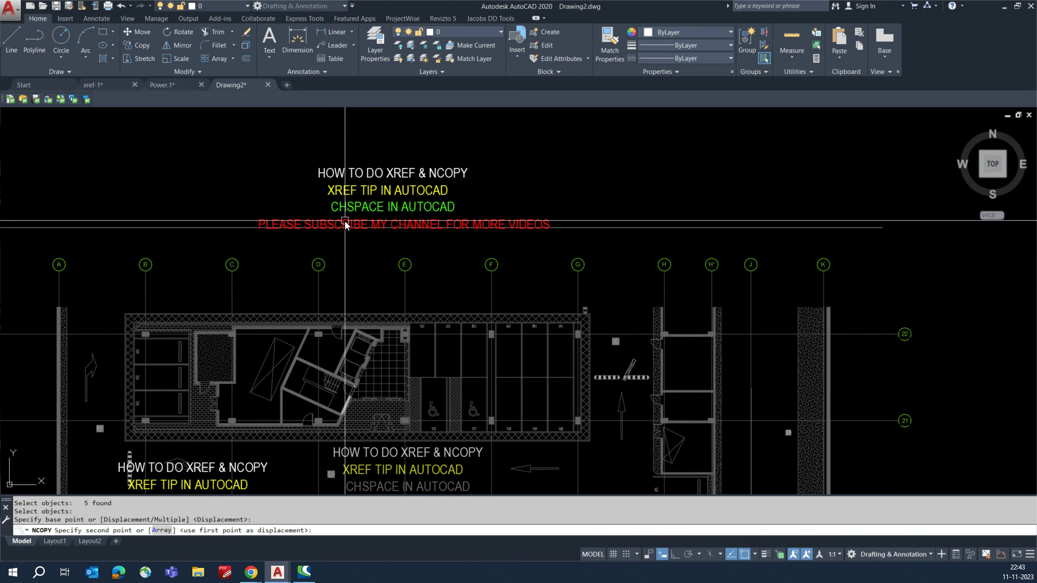
{"action": "left_click", "coordinate": [305, 275]}
Move the copied horizontal line down, clear of the red text and just above the grid bubbles
{"action": "type", "text": "m"}
{"action": "key", "text": "Return"}
{"action": "left_click", "coordinate": [226, 238]}
{"action": "left_click", "coordinate": [270, 222]}
{"action": "key", "text": "Return"}
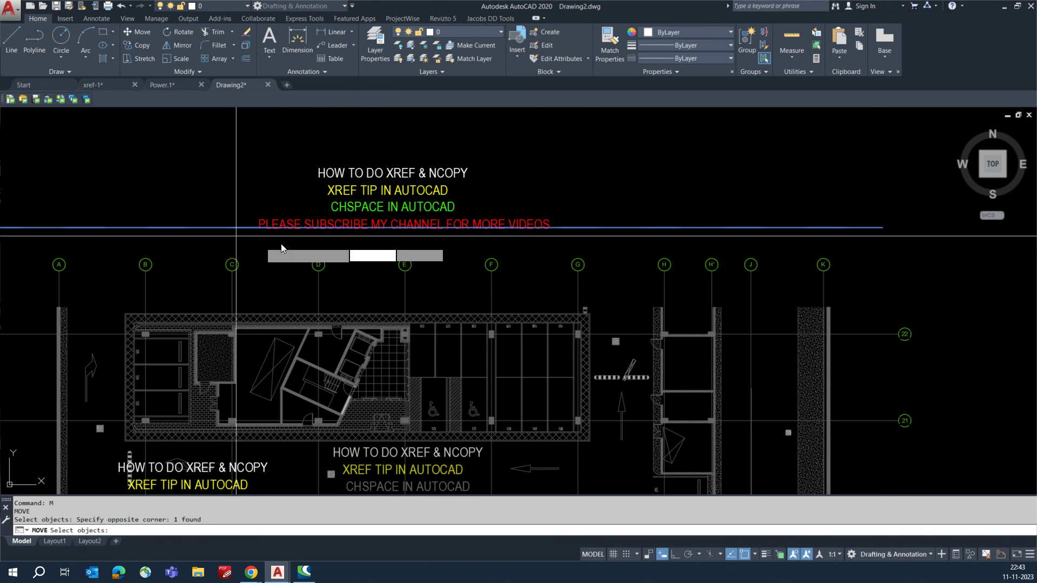
{"action": "scroll", "coordinate": [285, 244], "scroll_direction": "up", "scroll_amount": 2}
{"action": "left_click", "coordinate": [285, 241]}
{"action": "middle_click_drag", "start_coordinate": [315, 246], "coordinate": [318, 294]}
{"action": "left_click", "coordinate": [316, 300]}
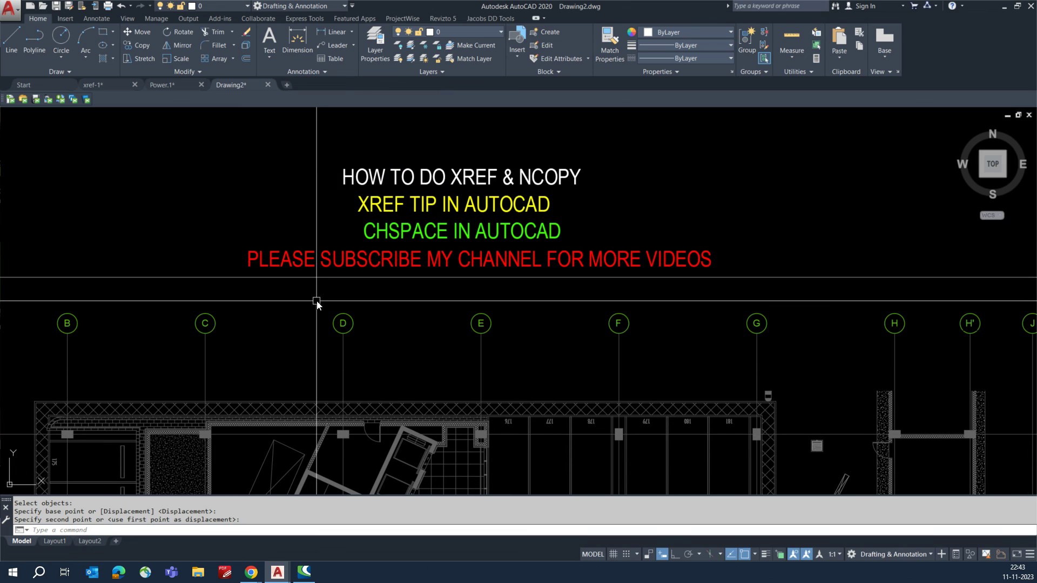